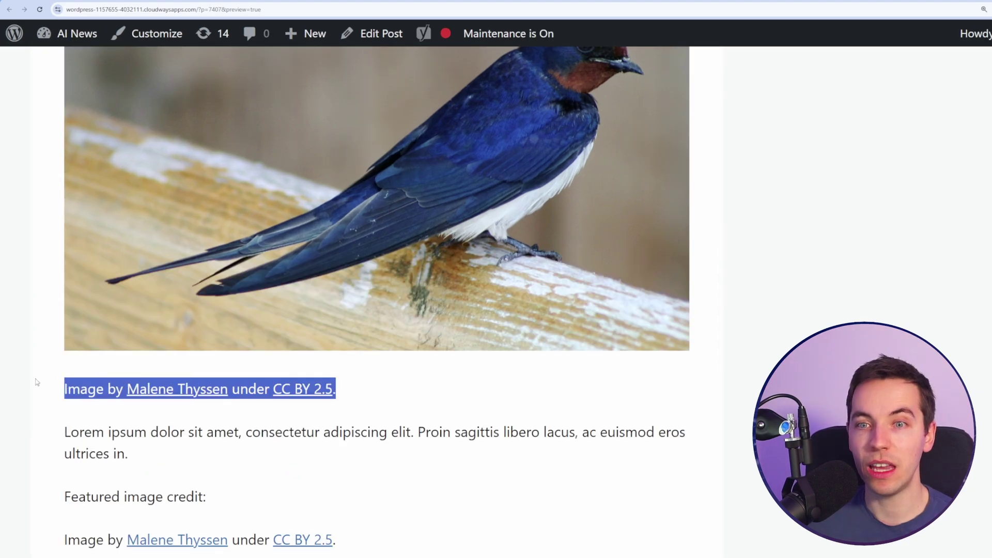
left_click(407, 395)
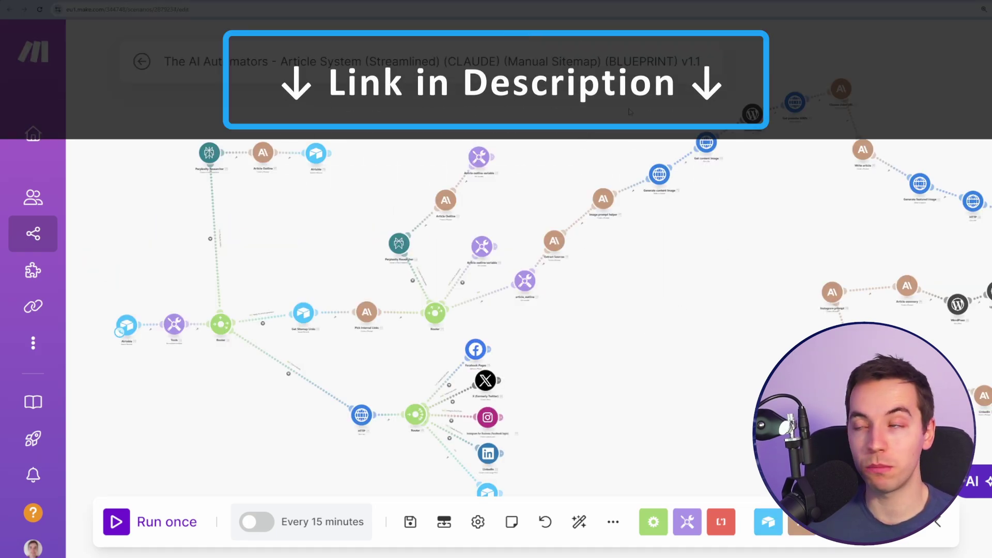
scroll(827, 198, "up", 3)
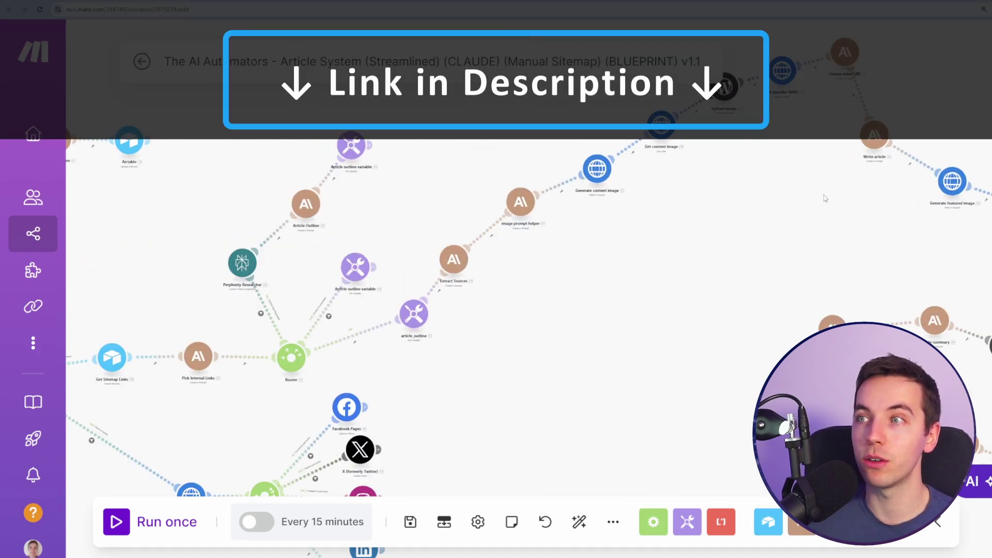
left_click_drag(824, 199, 554, 252)
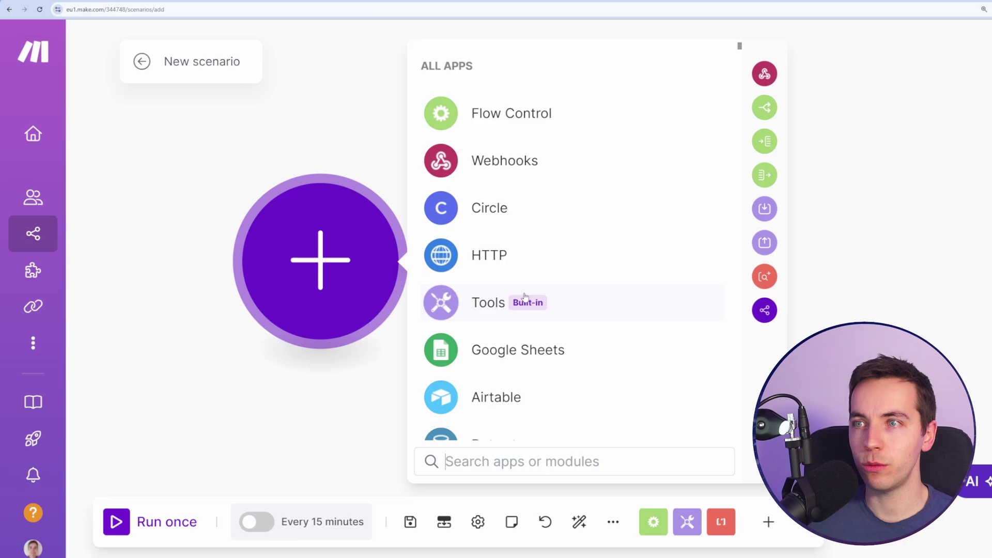
Step: Add a Set variable module as the scenario's first module, with variable name query and value birds
type("s")
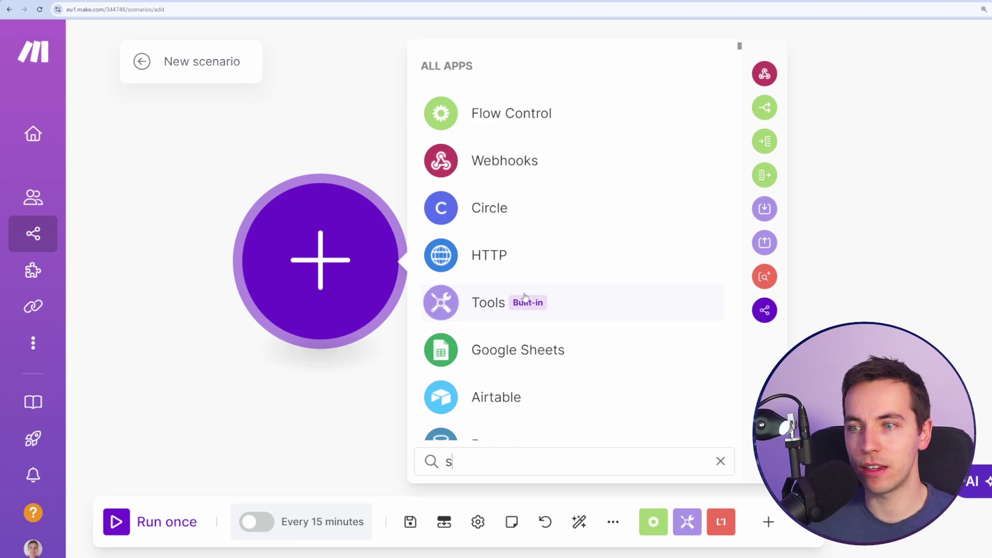
type("et var")
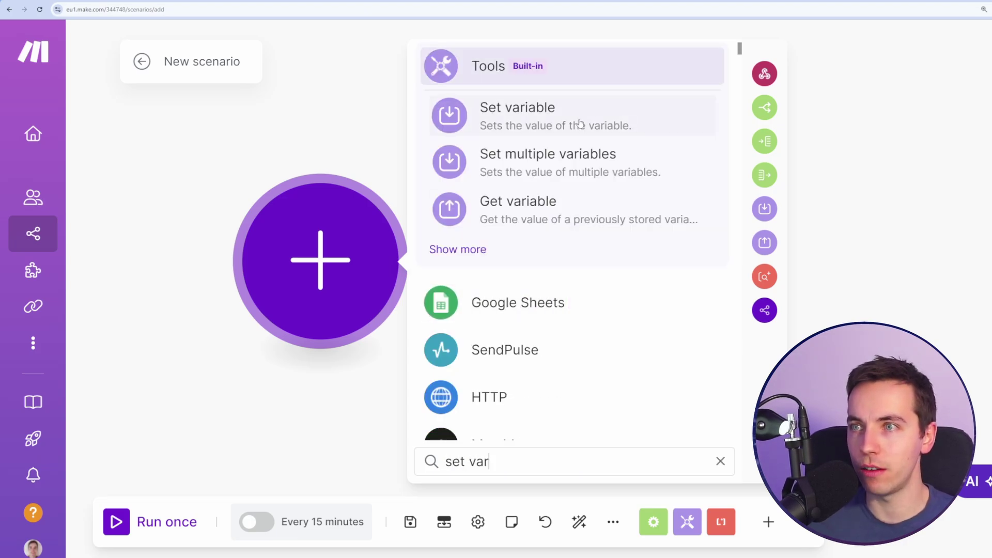
left_click(516, 111)
left_click(578, 236)
type("query")
key("Tab")
type("birds")
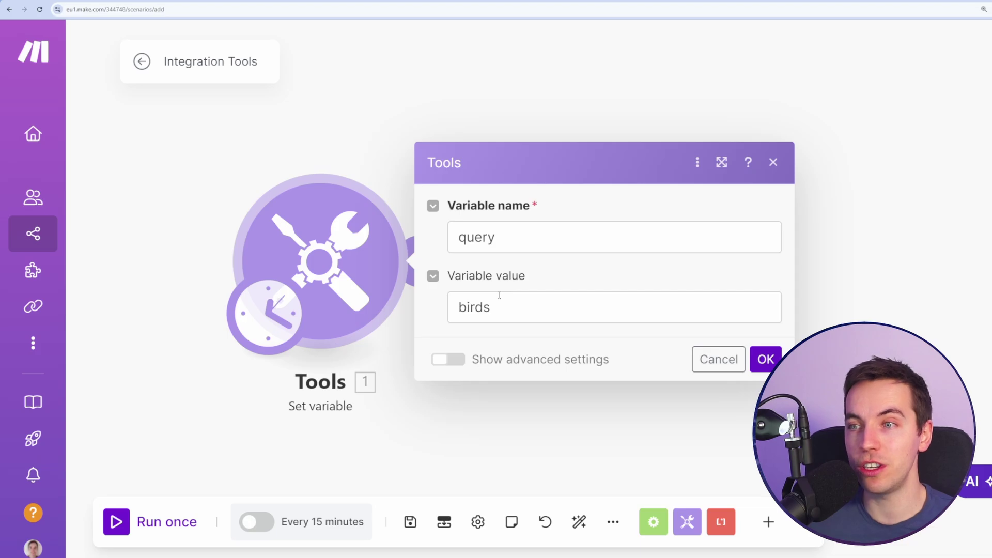
left_click_drag(511, 309, 442, 318)
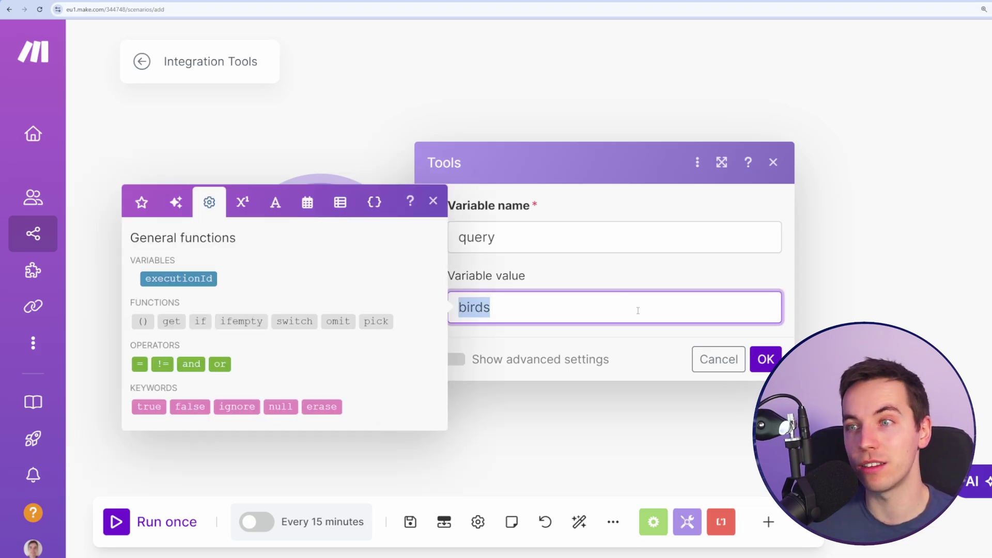
left_click(764, 359)
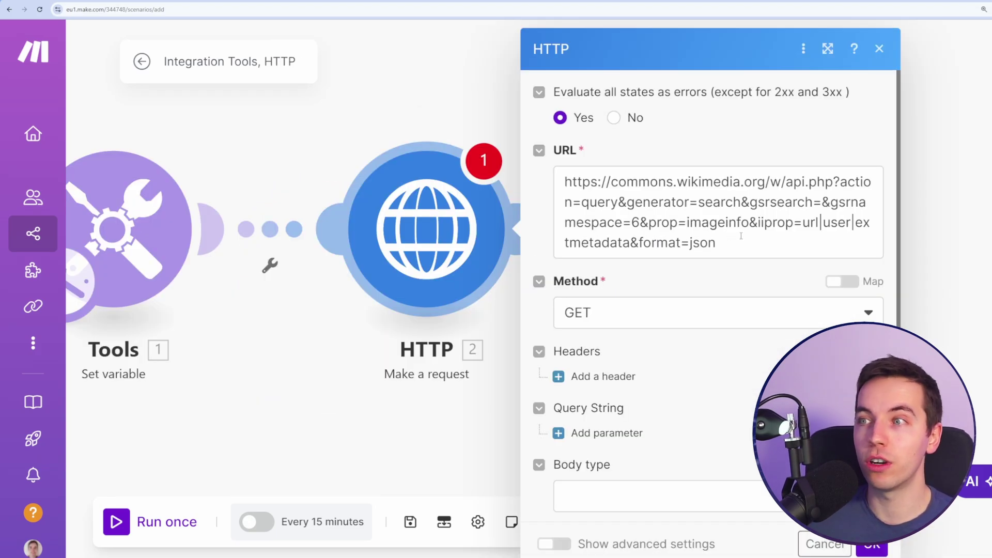
Step: Insert the query variable as the gsrsearch value in the HTTP module's Wikimedia Commons API URL
triple_click(793, 221)
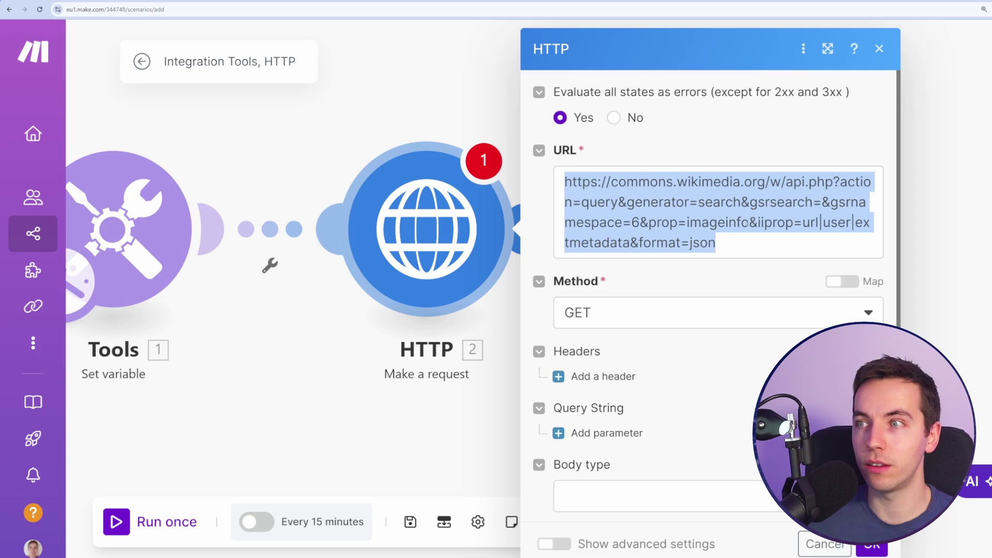
left_click(744, 220)
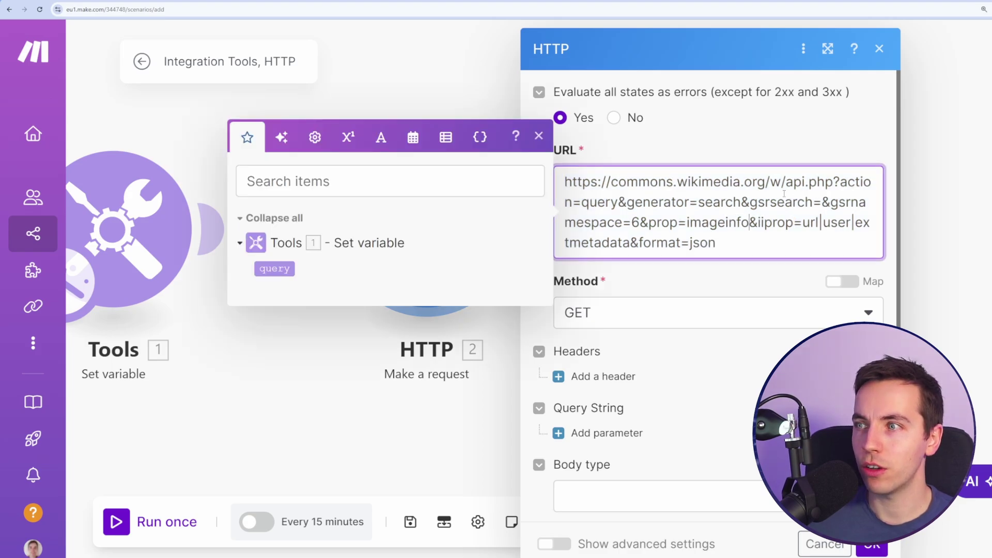
left_click_drag(821, 202, 758, 201)
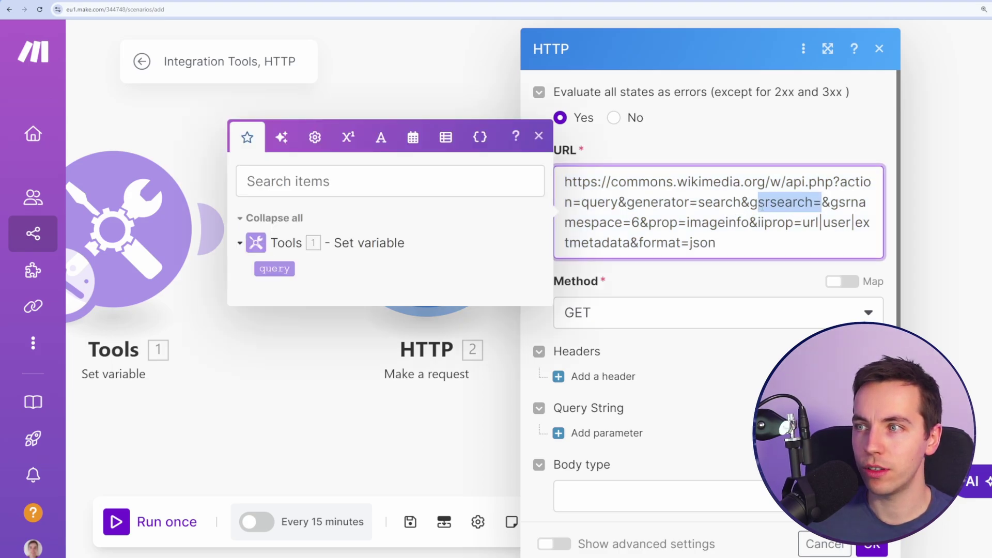
left_click(828, 201)
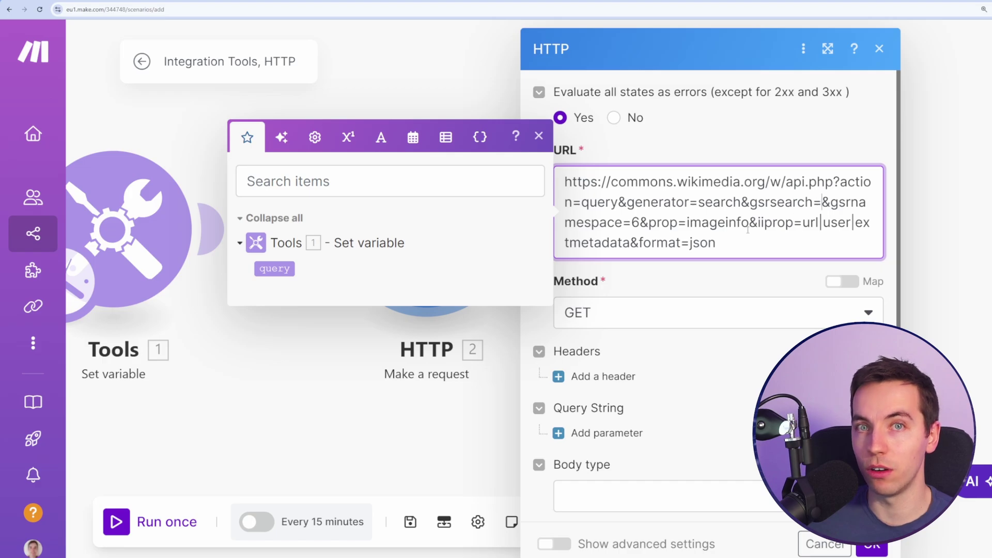
left_click(274, 268)
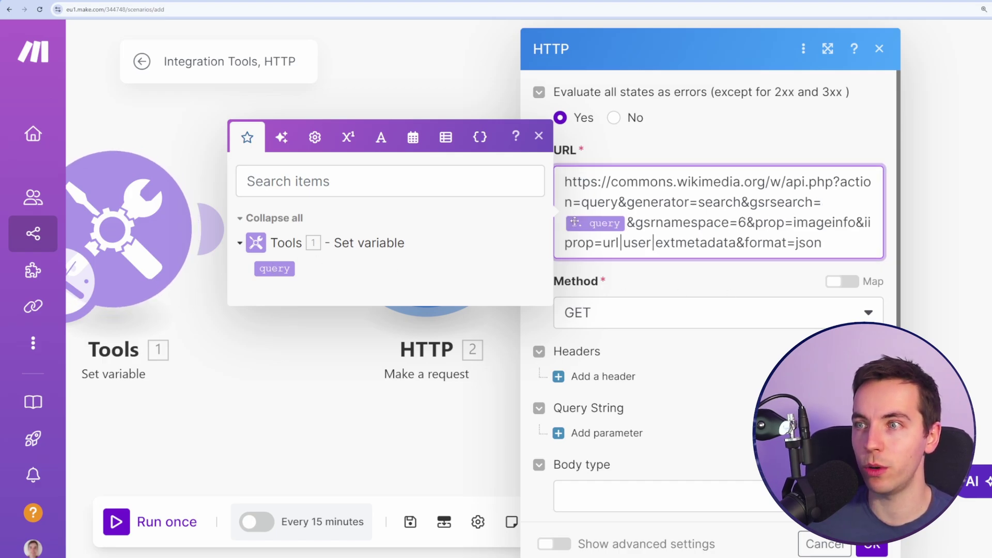
Step: Enable response parsing in the HTTP module, save its settings and run the scenario once
scroll(593, 413, "down", 3)
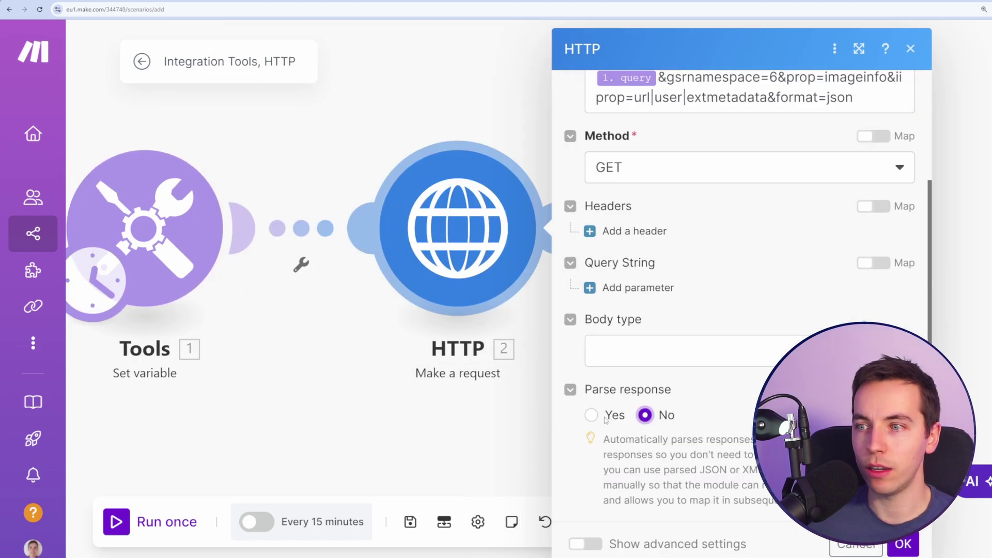
left_click(592, 415)
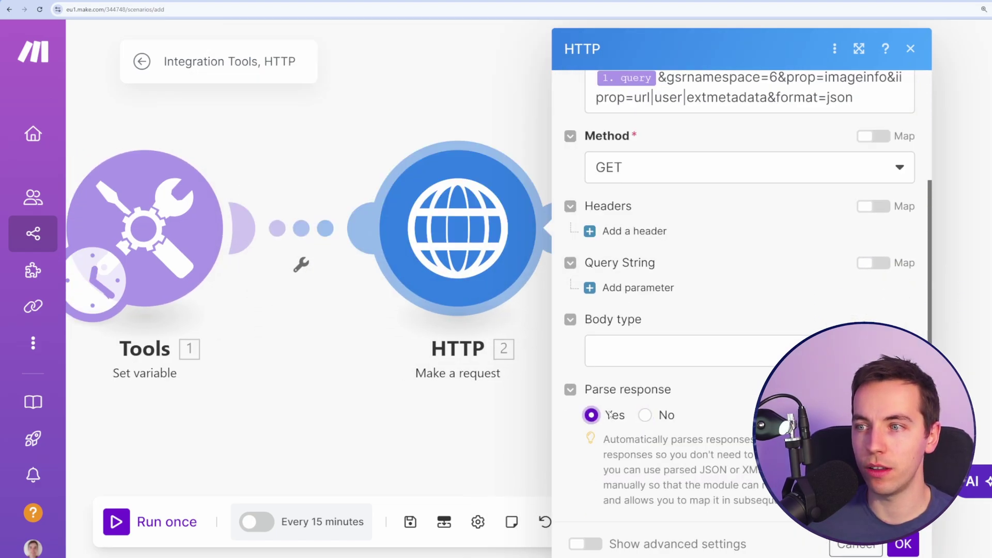
left_click(904, 544)
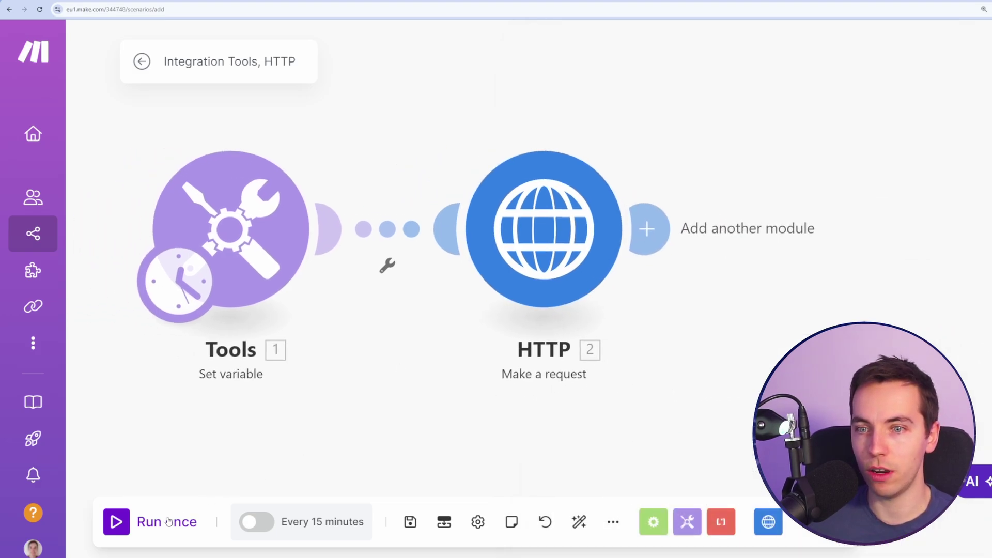
left_click(168, 520)
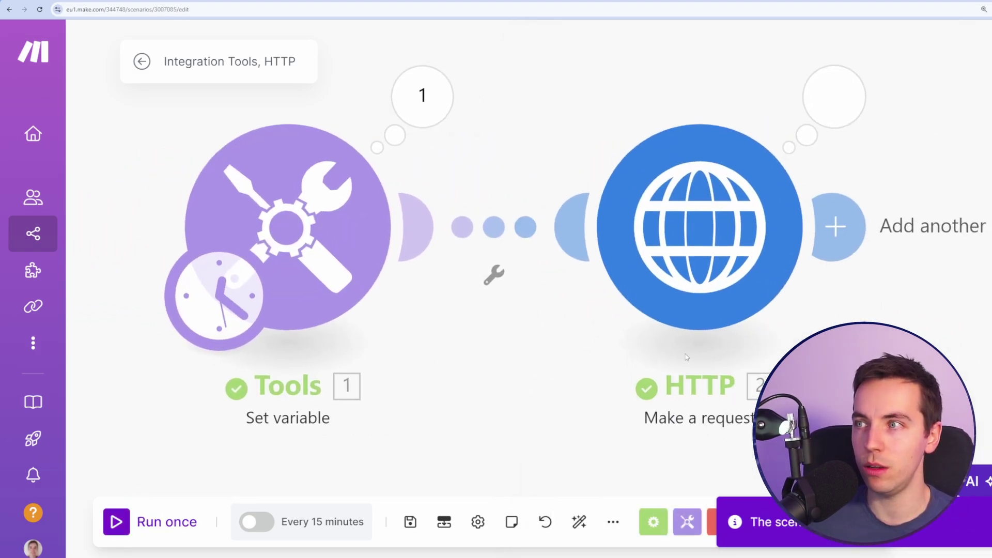
Step: Examine the HTTP request's output, expanding its data and query collections down to the list of pages
left_click(644, 107)
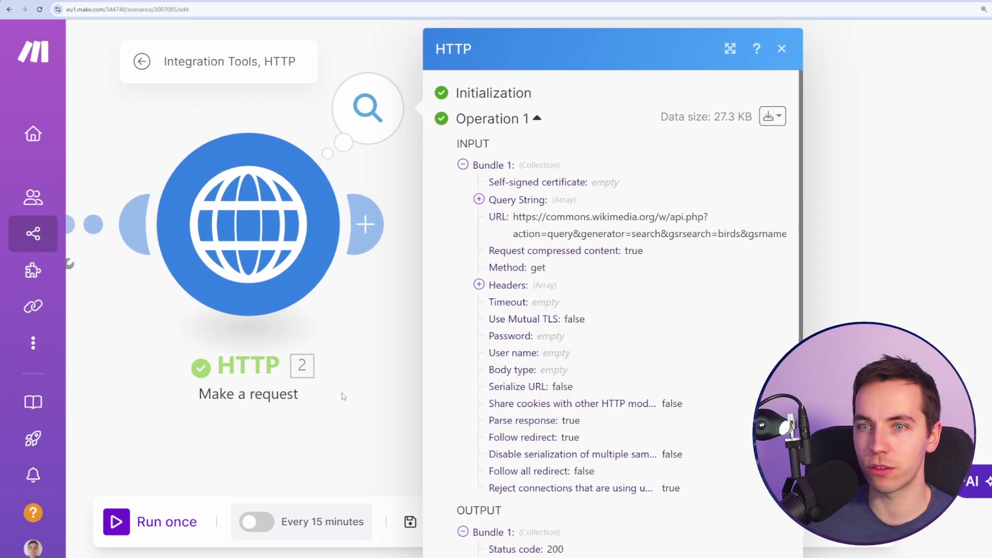
left_click_drag(342, 393, 287, 391)
scroll(426, 429, "down", 3)
left_click(430, 476)
scroll(458, 425, "down", 2)
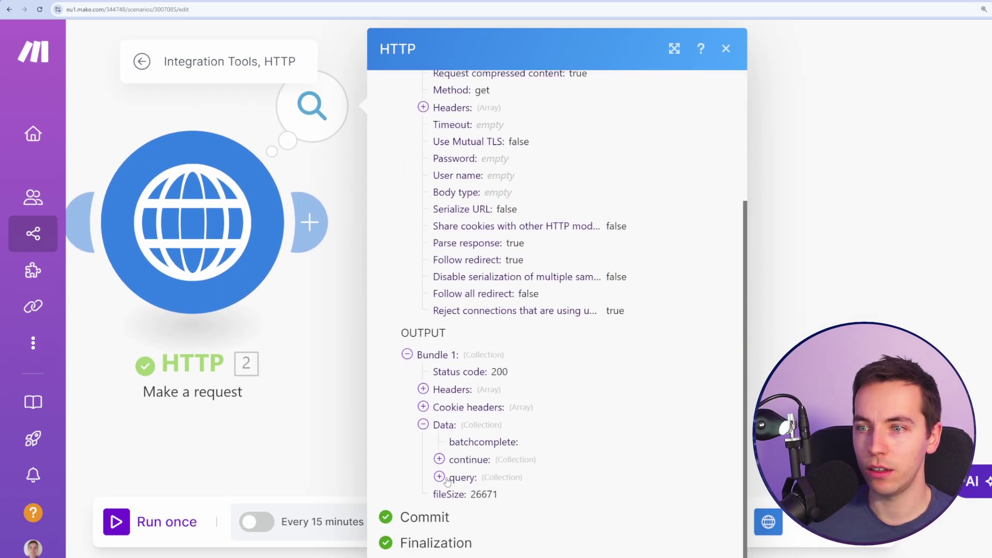
left_click(439, 477)
left_click(454, 476)
scroll(468, 413, "down", 4)
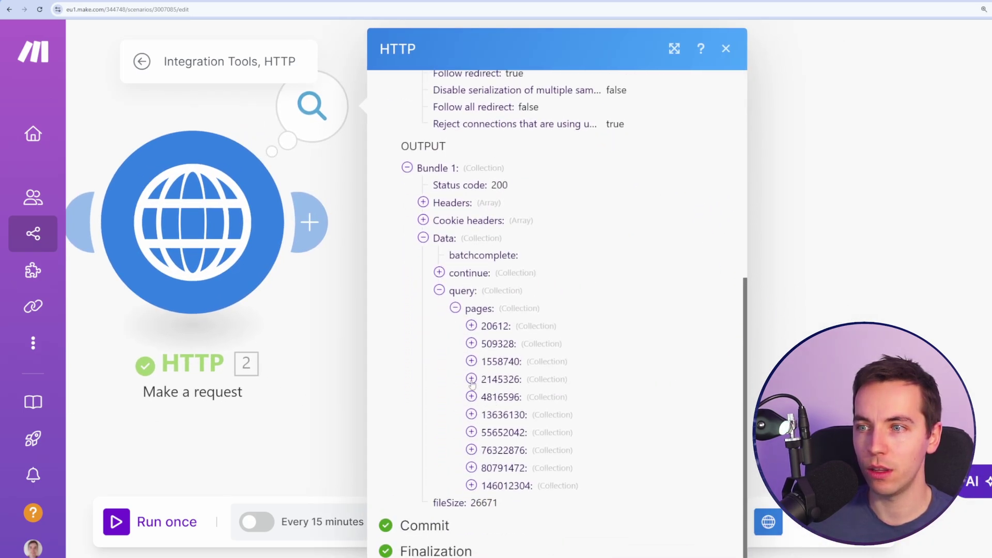
Step: Inspect the first page's imageinfo entry in the HTTP output, including its user and URL fields
left_click(471, 326)
left_click(487, 428)
scroll(509, 427, "down", 2)
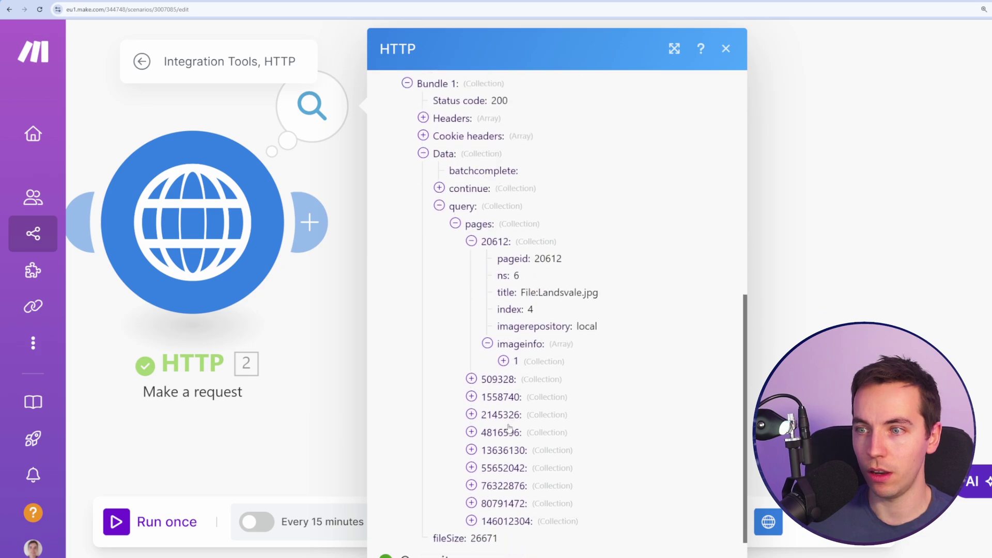
left_click(504, 361)
scroll(553, 270, "down", 3)
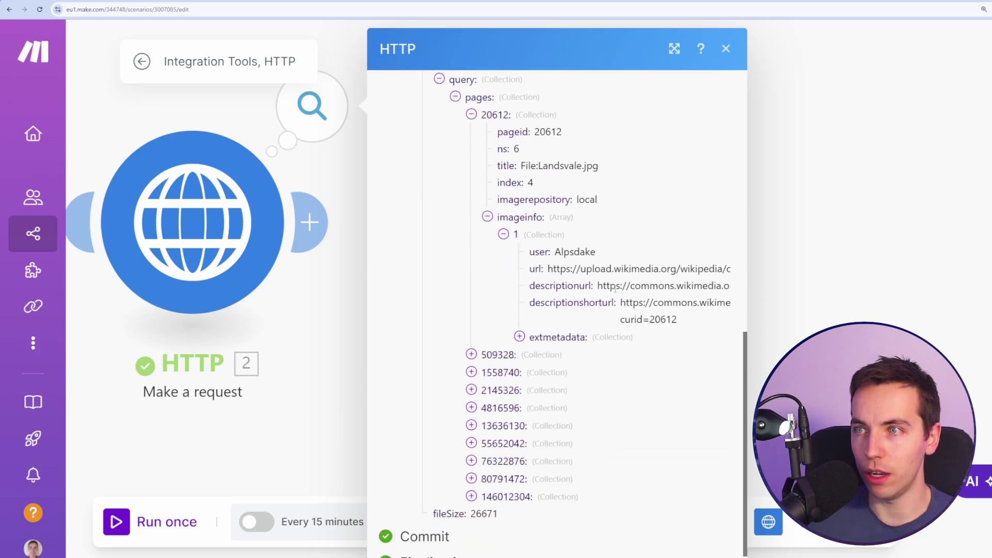
scroll(615, 289, "up", 2)
triple_click(586, 353)
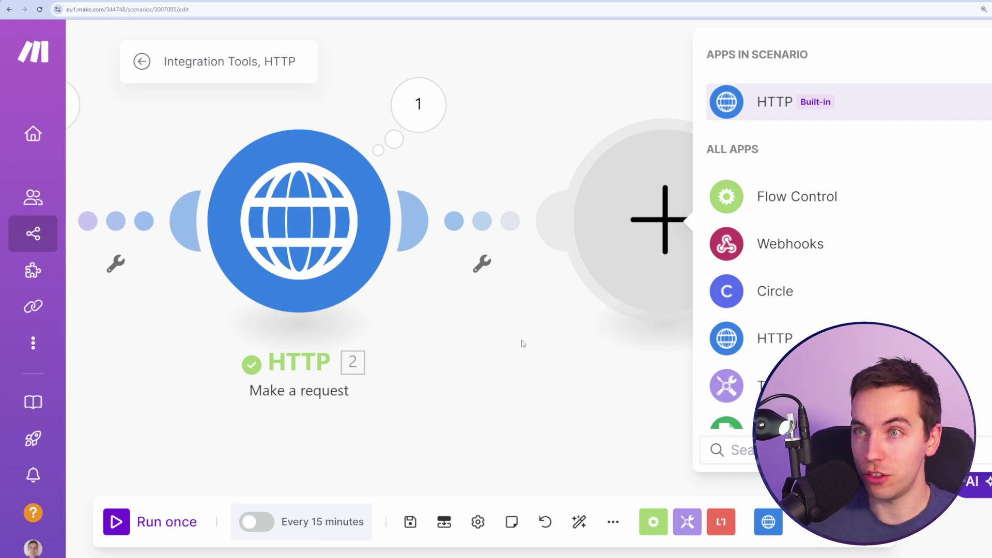
Step: Reopen the HTTP request's output and review the nesting from data through query and pages to the first page's imageinfo
left_click(418, 104)
scroll(529, 419, "down", 3)
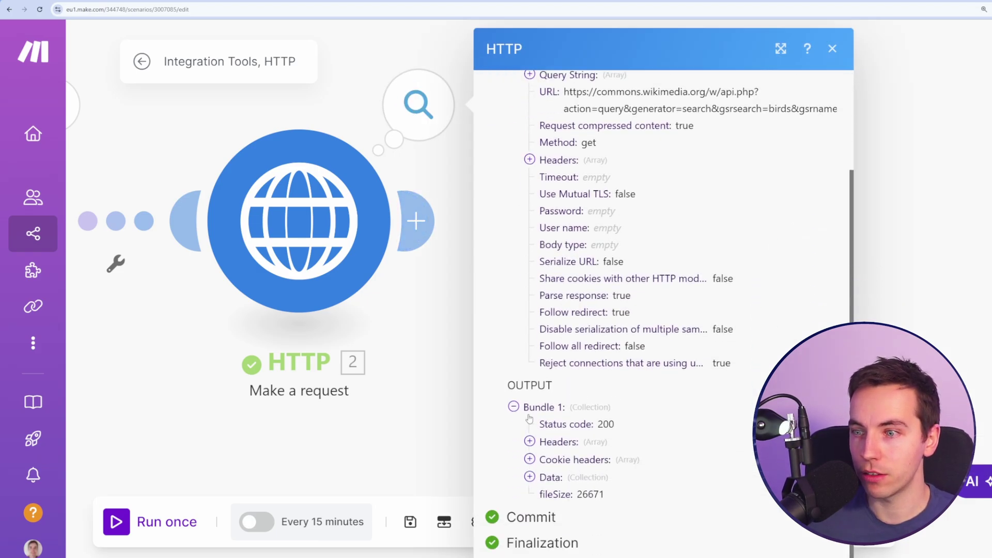
left_click(529, 477)
left_click(545, 473)
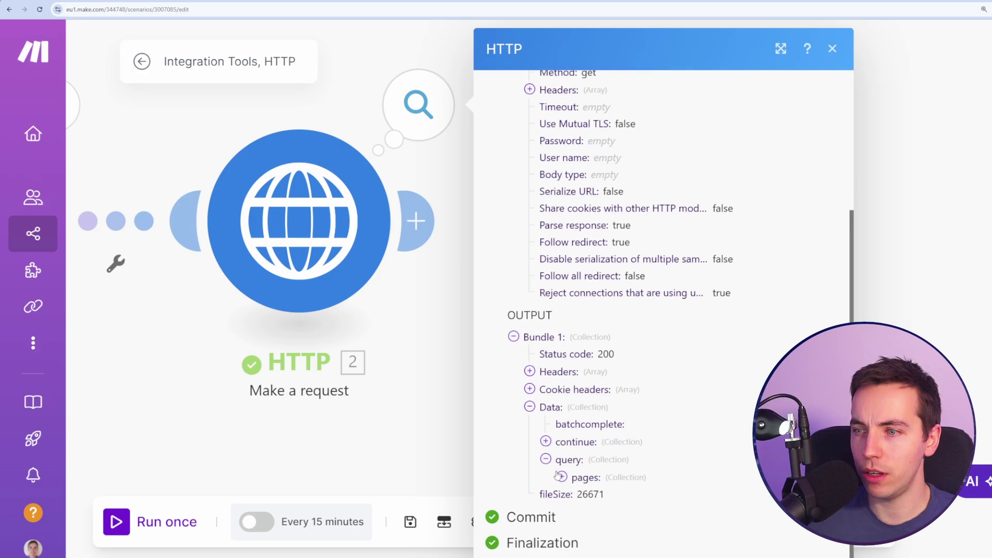
left_click(560, 476)
scroll(563, 454, "down", 3)
left_click(577, 326)
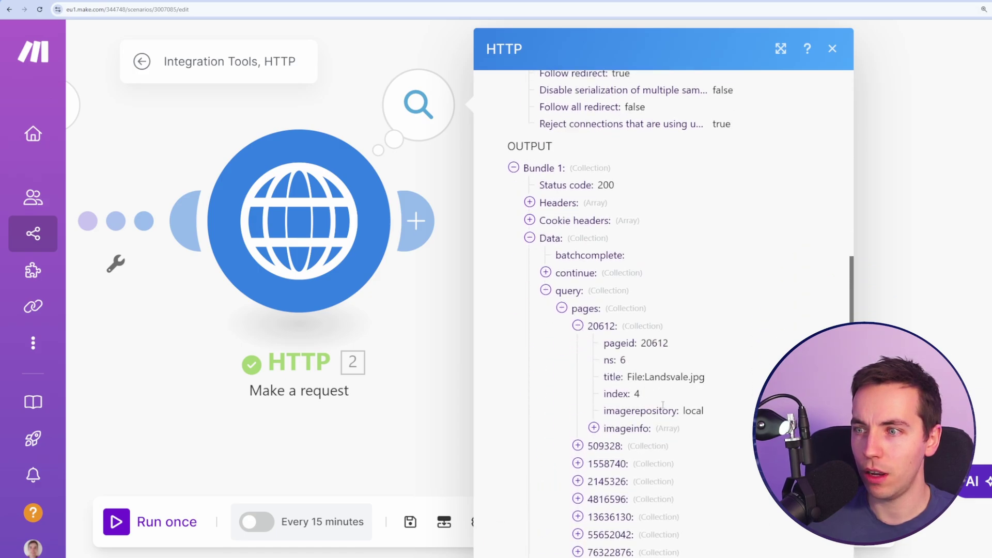
left_click(602, 427)
Step: Add a Set variable module after the HTTP request and name its variable image_url
left_click(415, 221)
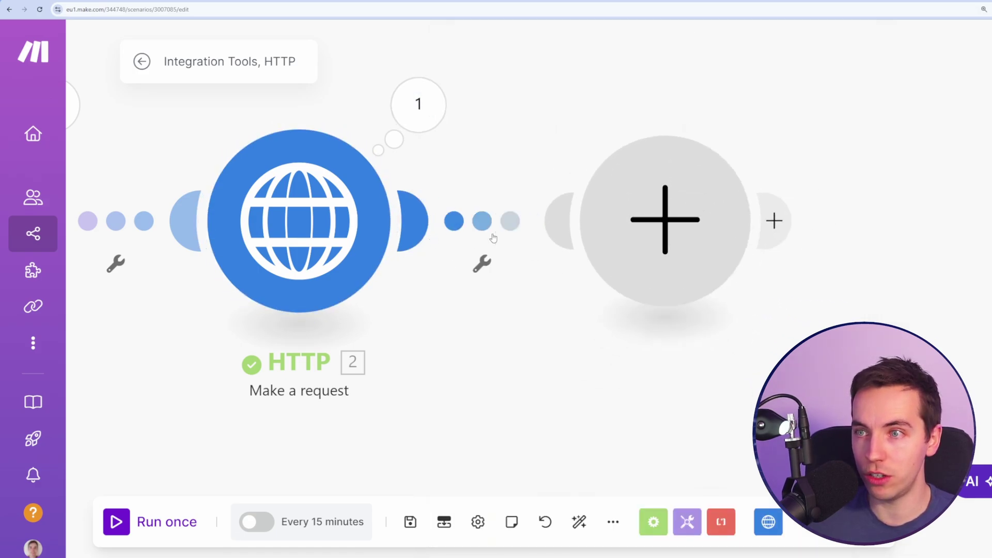
left_click(841, 116)
left_click(377, 186)
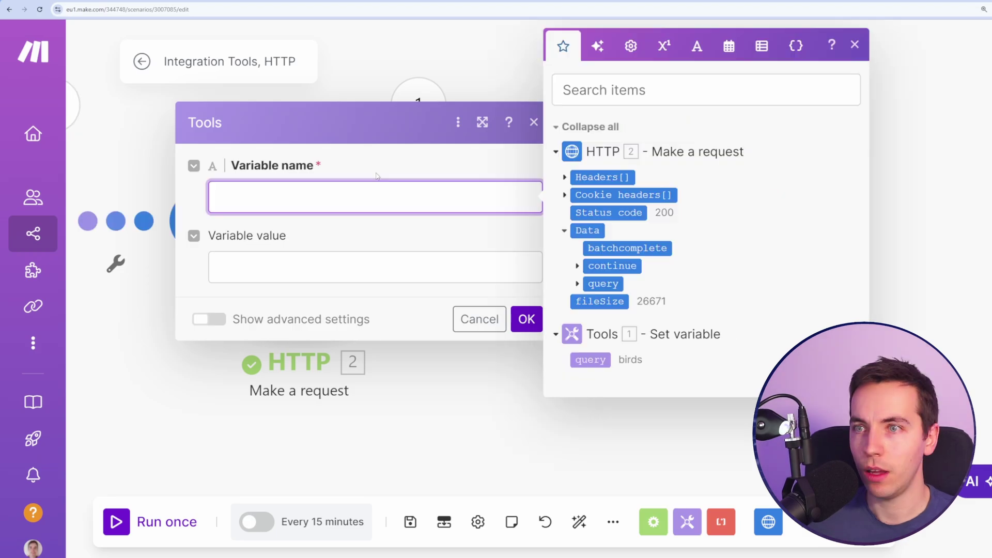
type("image_url")
key("Tab")
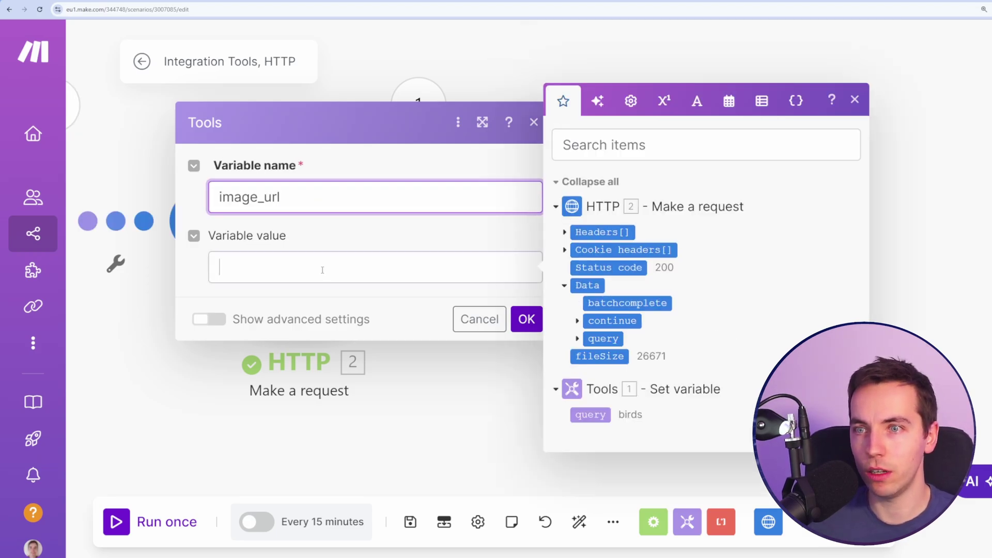
Step: Set the image_url value to the first() array function applied to the HTTP response's data: query: pages
left_click(599, 334)
left_click(590, 348)
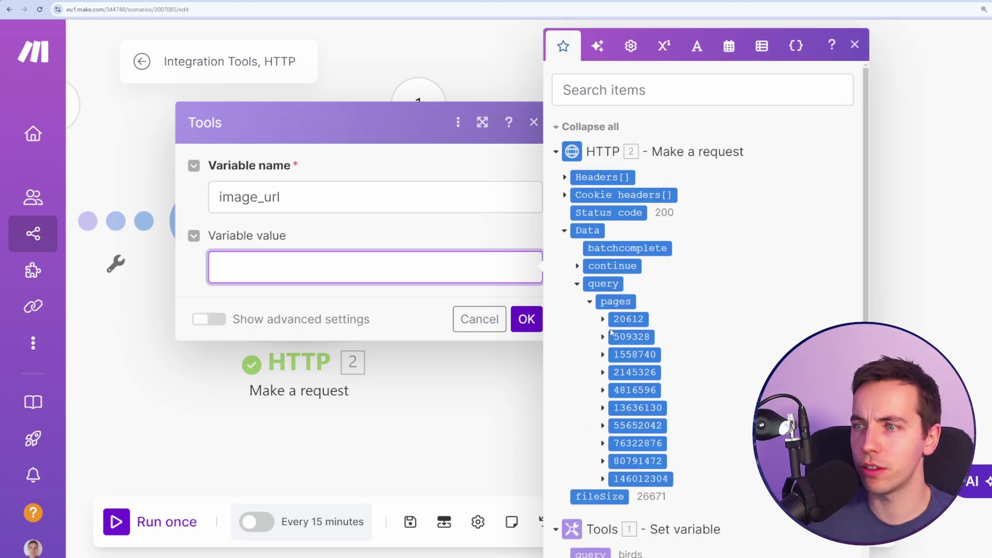
left_click(751, 50)
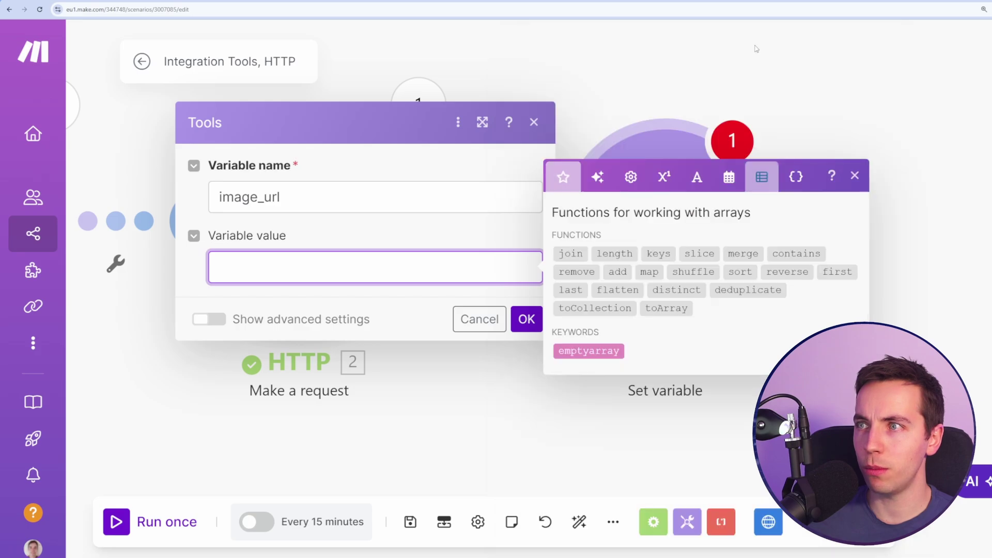
left_click(836, 273)
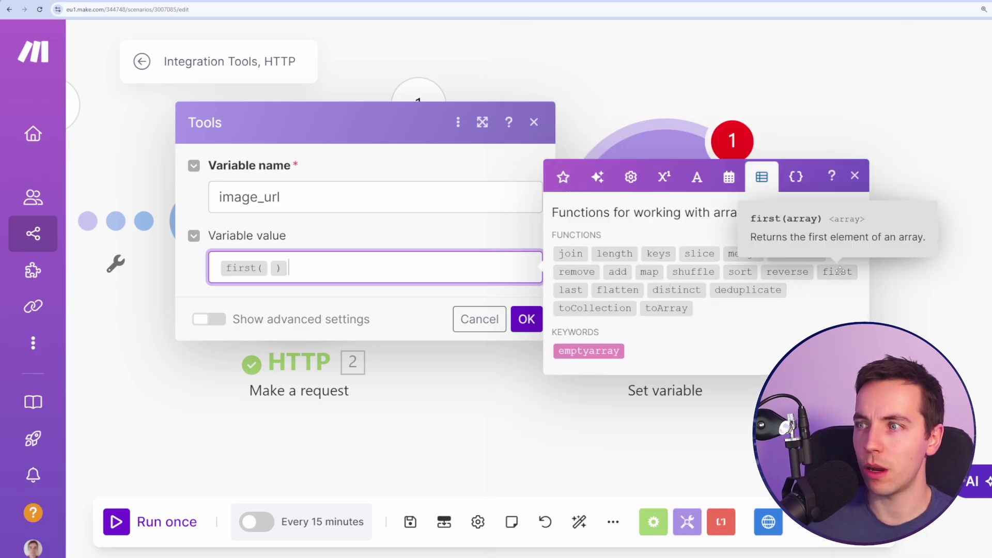
left_click(568, 177)
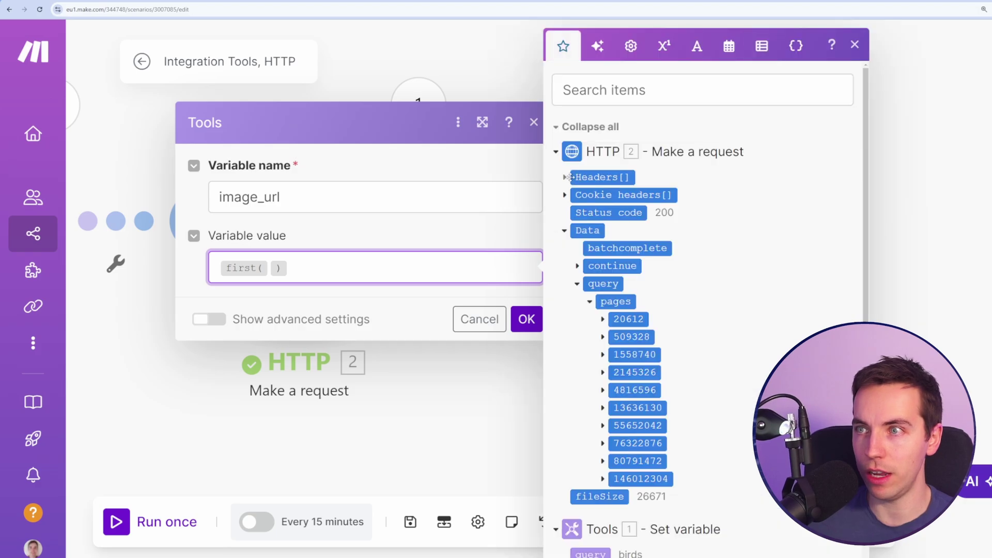
left_click(622, 303)
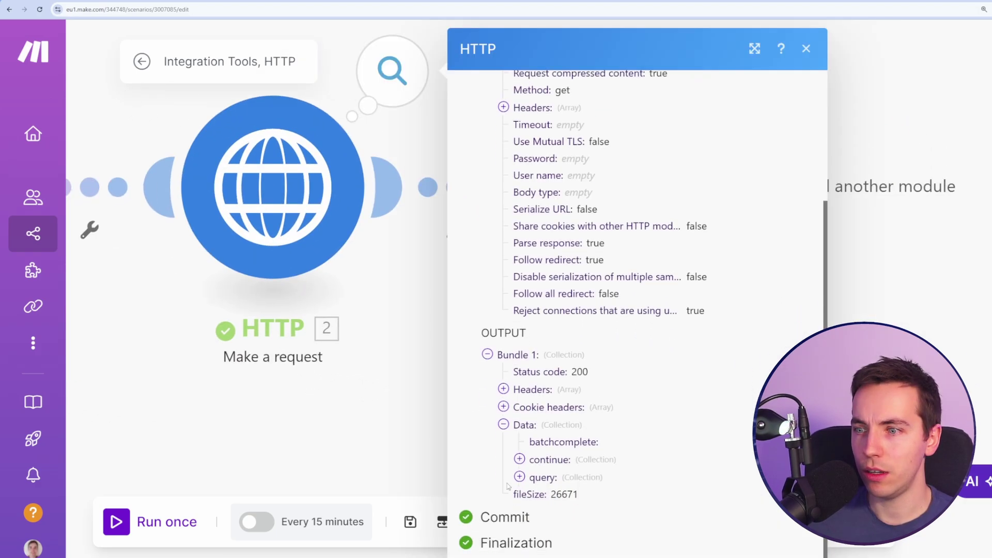
Step: Check the data type of the pages entry under query in the HTTP request's output
left_click(520, 477)
scroll(568, 465, "down", 1)
left_click(536, 478)
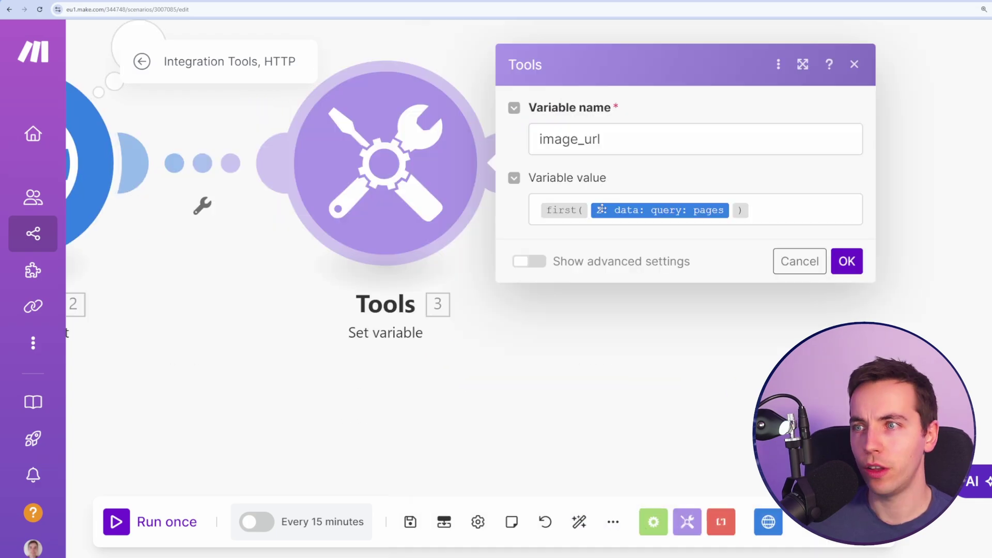
Step: Wrap the HTTP data: query: pages value in toArray() inside the first() function of the image_url variable and save the module
left_click(589, 210)
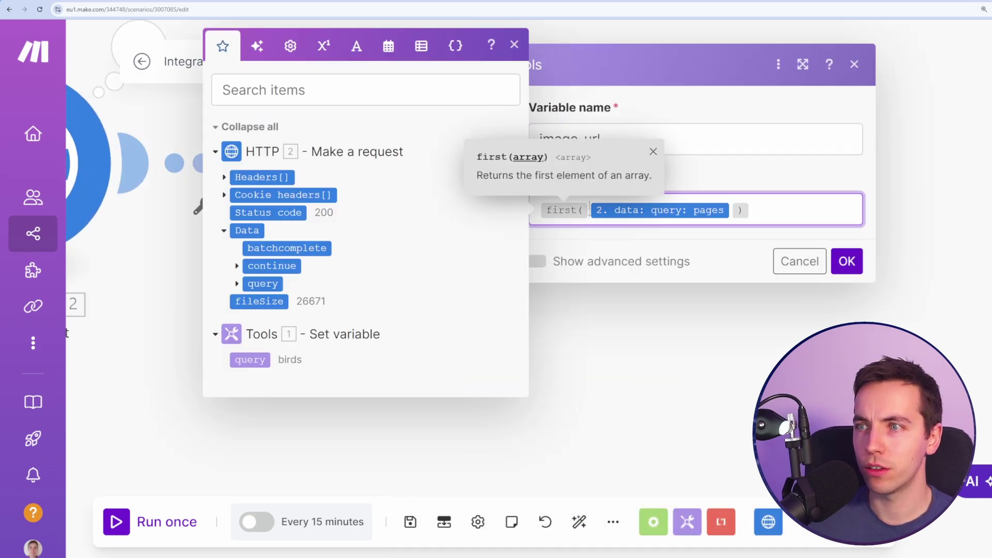
left_click(421, 46)
left_click(325, 250)
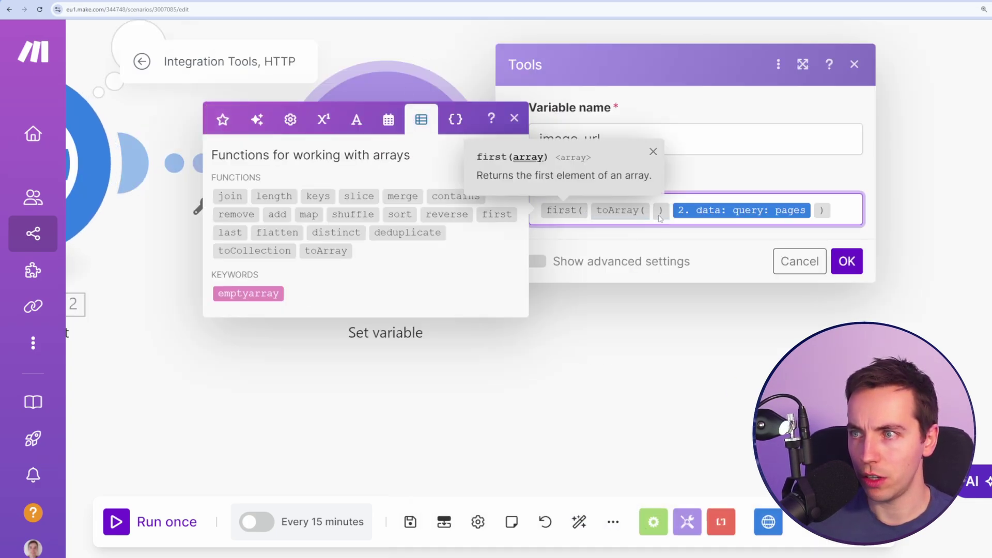
left_click_drag(745, 215, 666, 211)
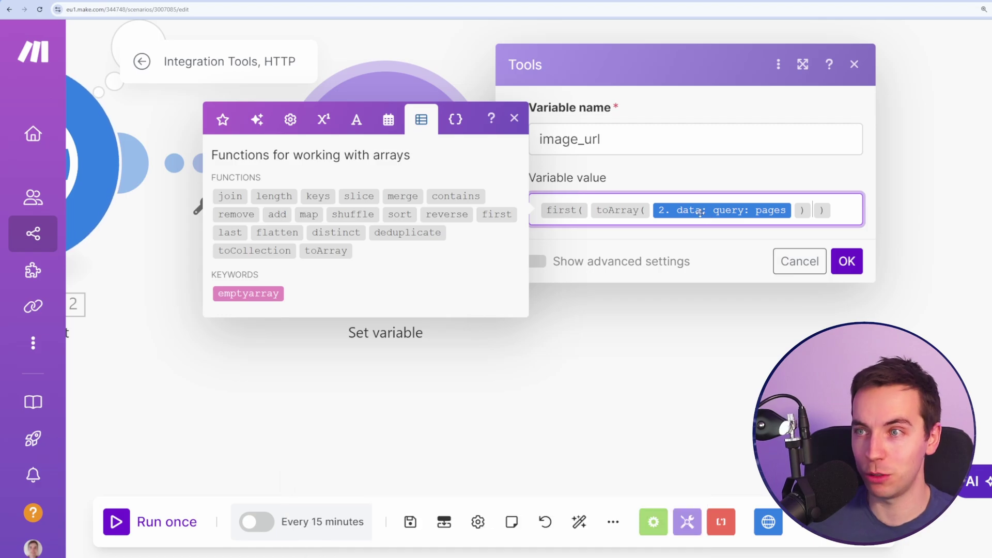
left_click(846, 261)
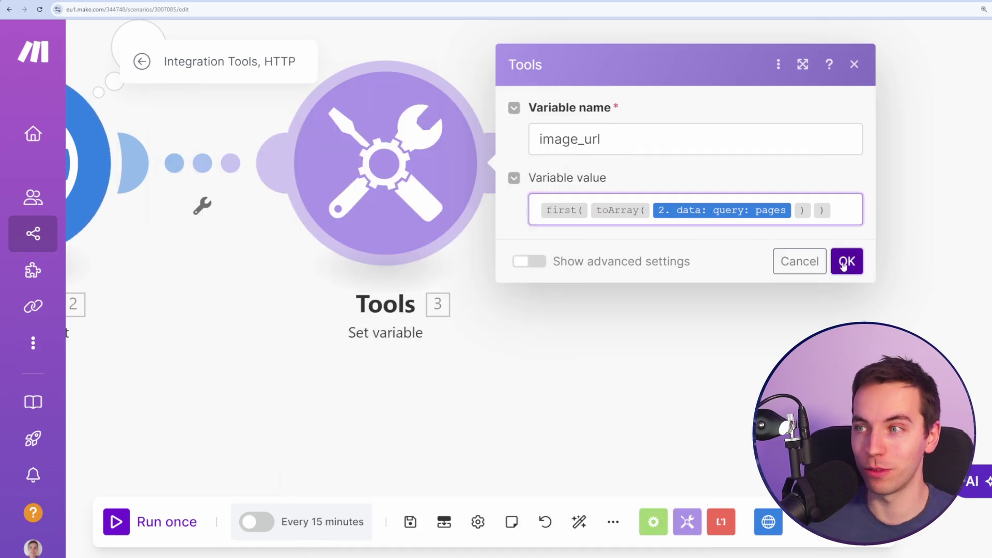
Step: Run the scenario once and expand the Set variable output through image_url and value down to imageinfo
left_click(118, 522)
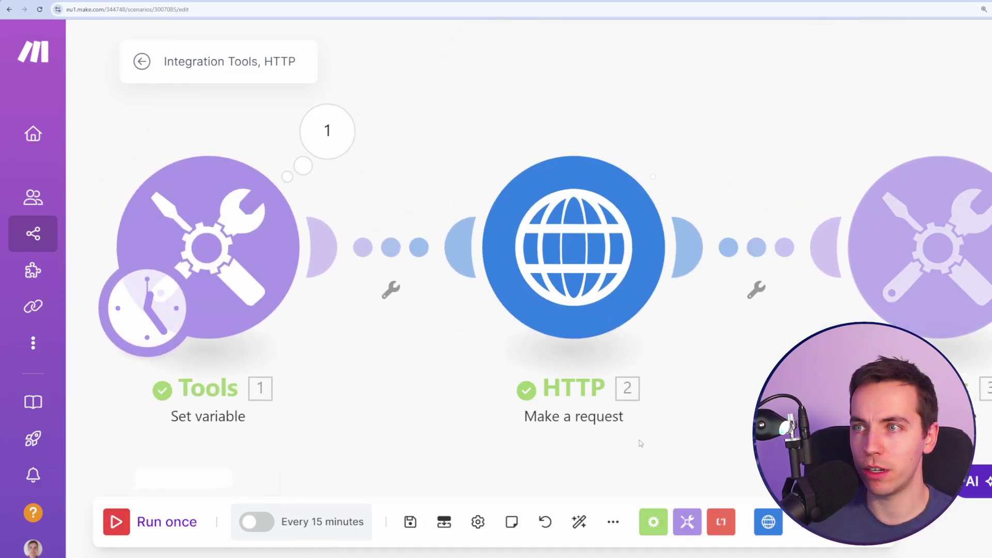
left_click(560, 136)
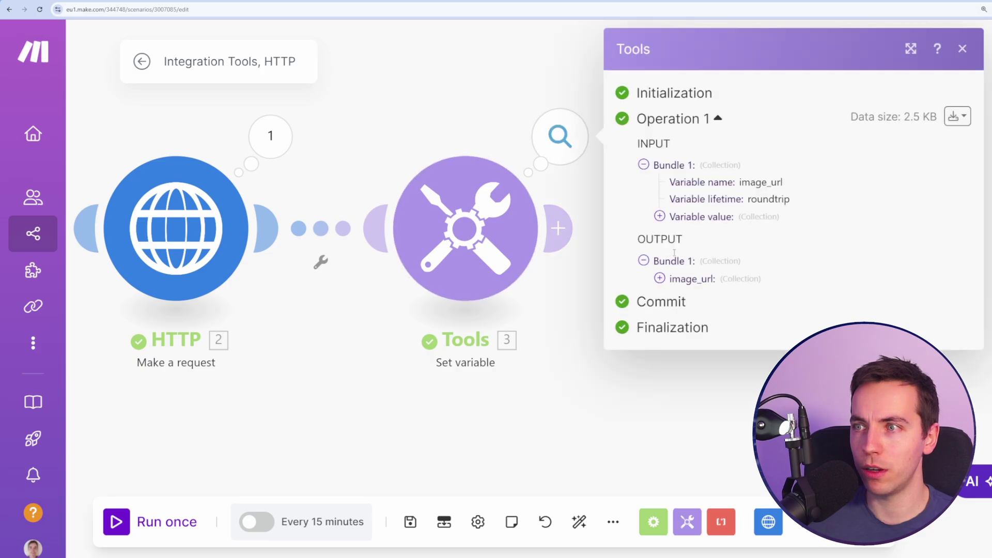
triple_click(666, 280)
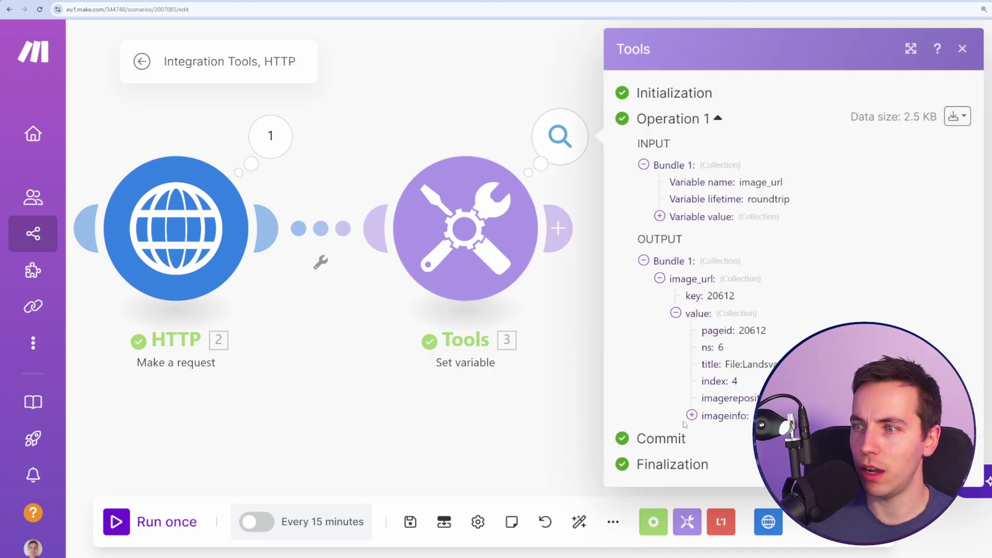
left_click(692, 416)
left_click(707, 432)
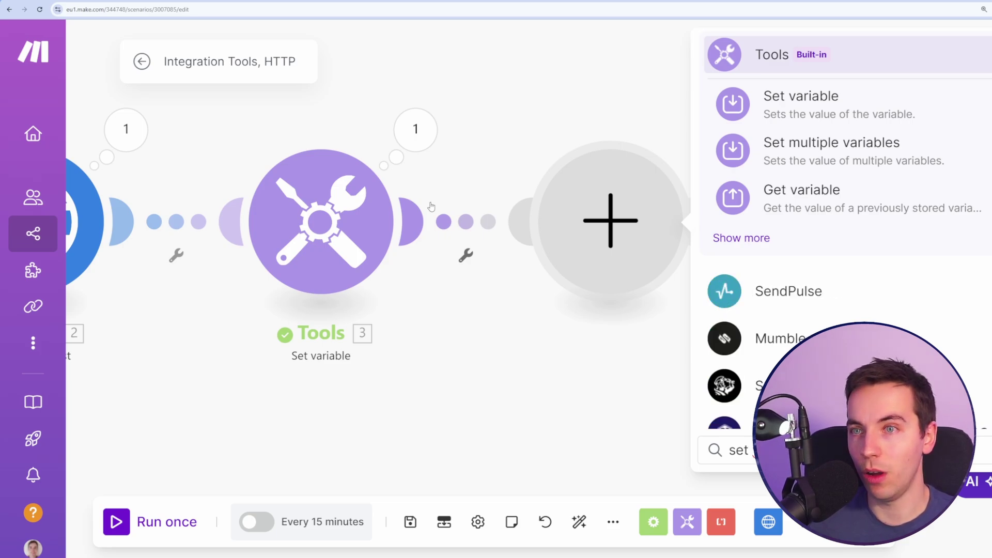
Step: Add another Set variable module named image_url, with its value mapped to the url inside the previous module's imageinfo[]
left_click(816, 96)
left_click(815, 280)
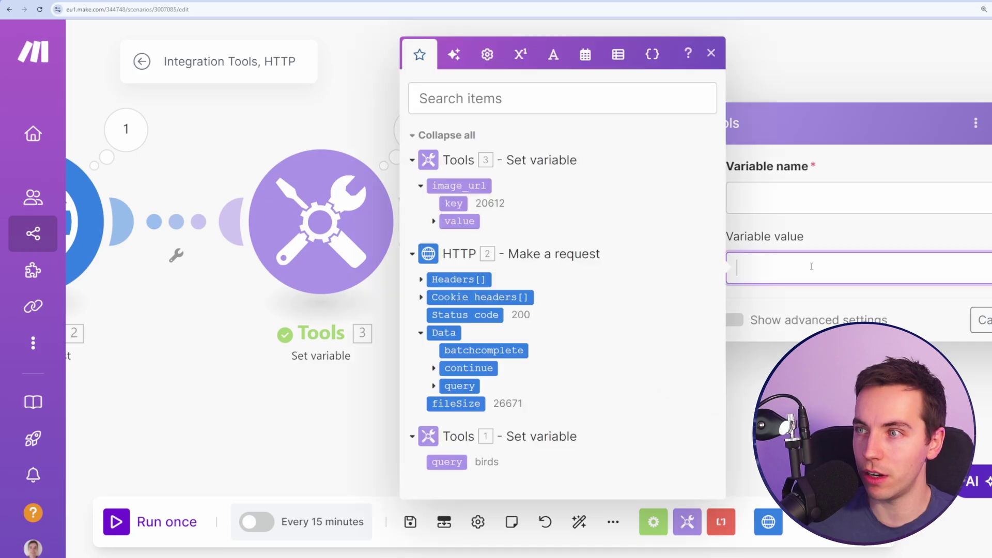
left_click(433, 212)
left_click(446, 319)
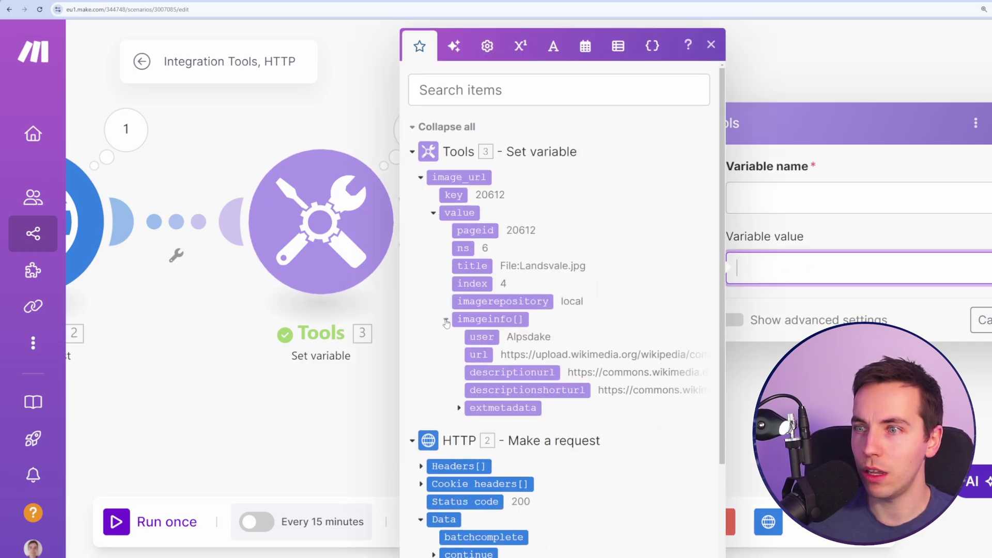
left_click(478, 355)
left_click(865, 197)
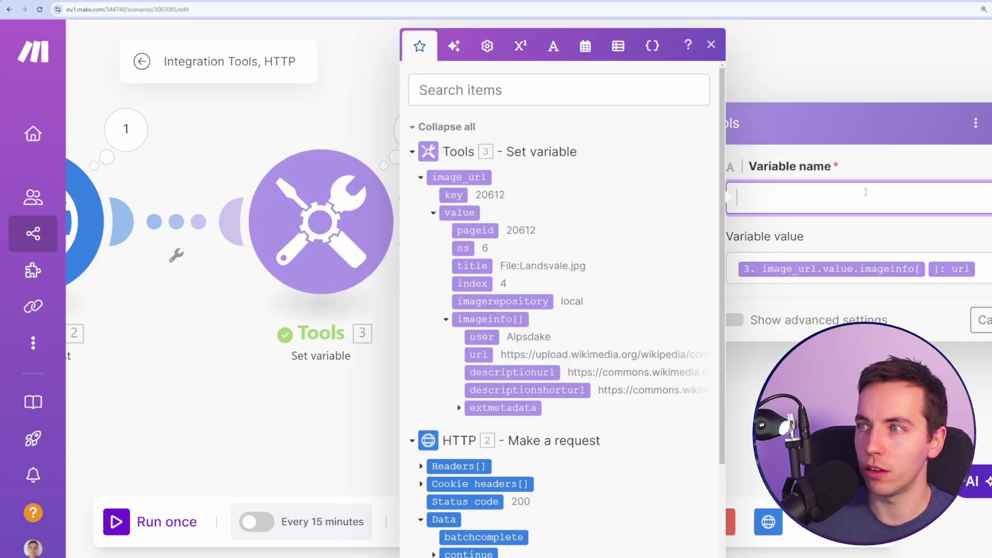
type("image_url")
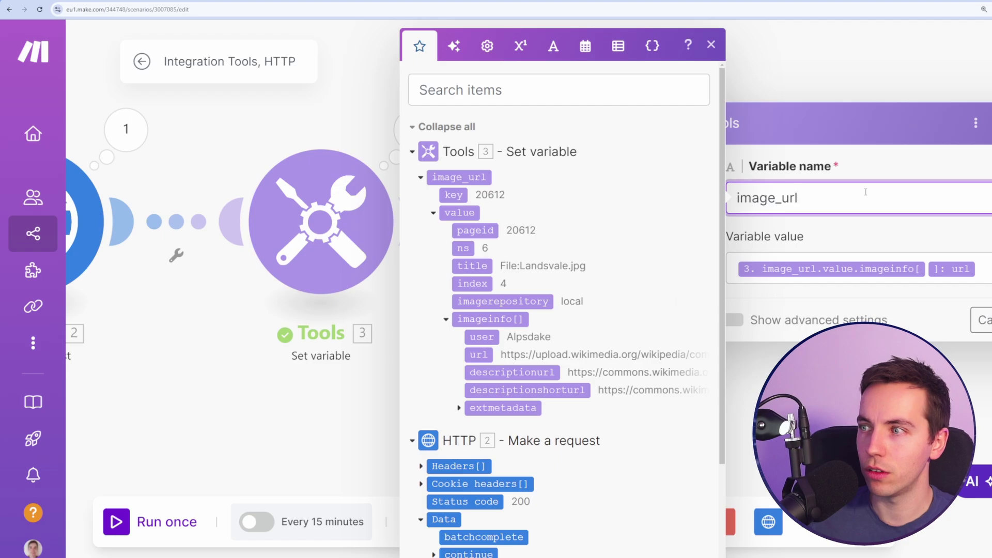
key("Return")
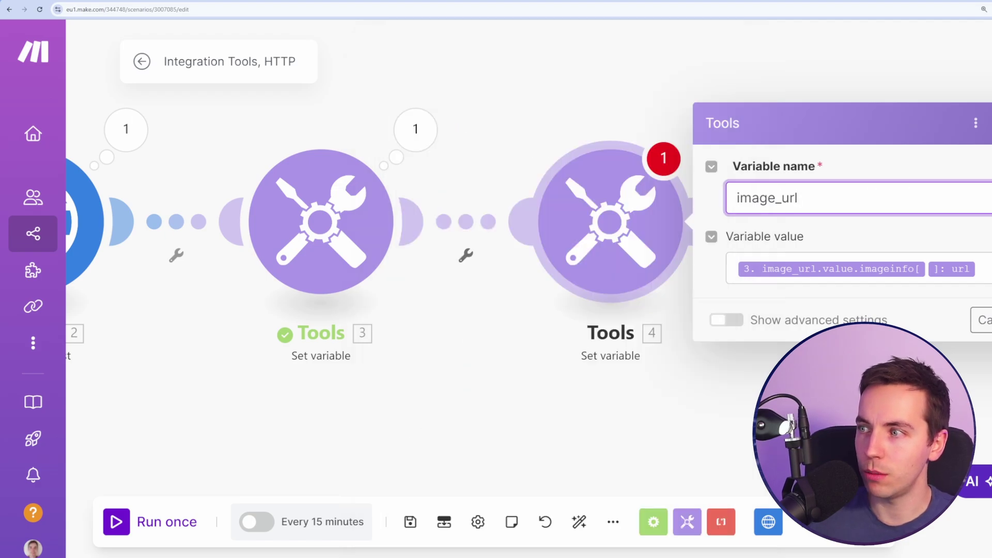
Step: Rename the variable in the first Set variable module after the HTTP request to first_result
left_click(337, 209)
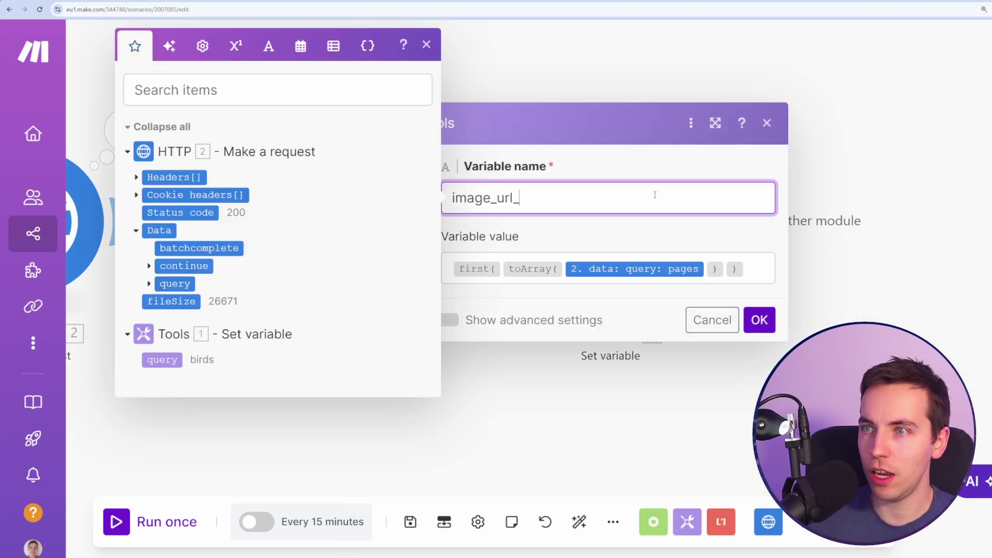
key("ctrl+a")
type("first_result")
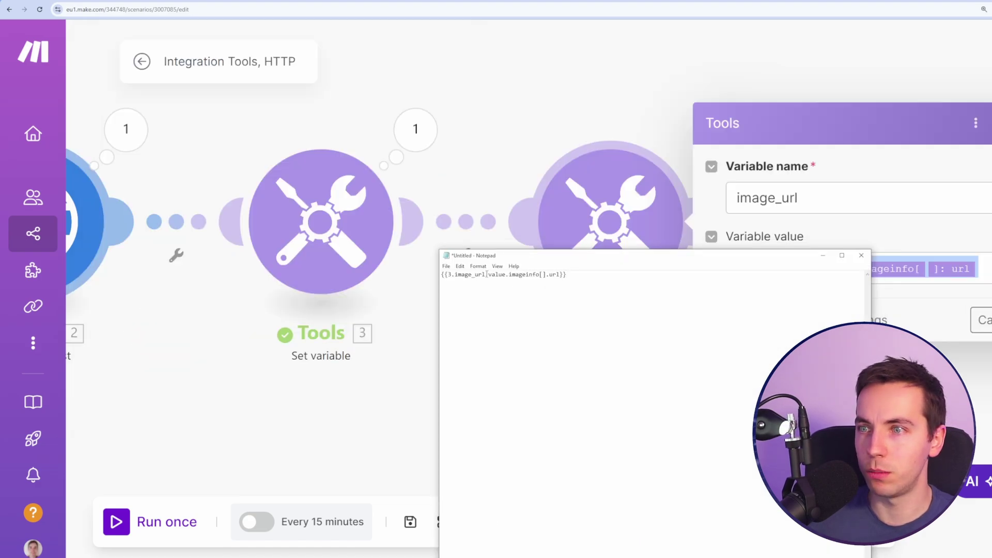
Step: Correct the reference in Notepad to {{3.first_result.value.imageinfo[].url}} and paste it as the last Set variable module's value in Make
left_click_drag(486, 274, 455, 275)
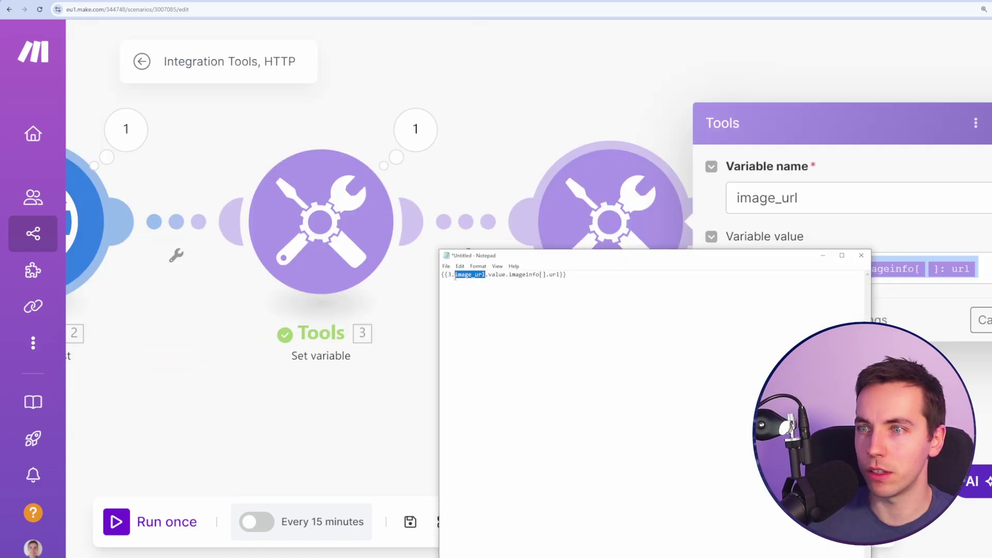
type("first_result")
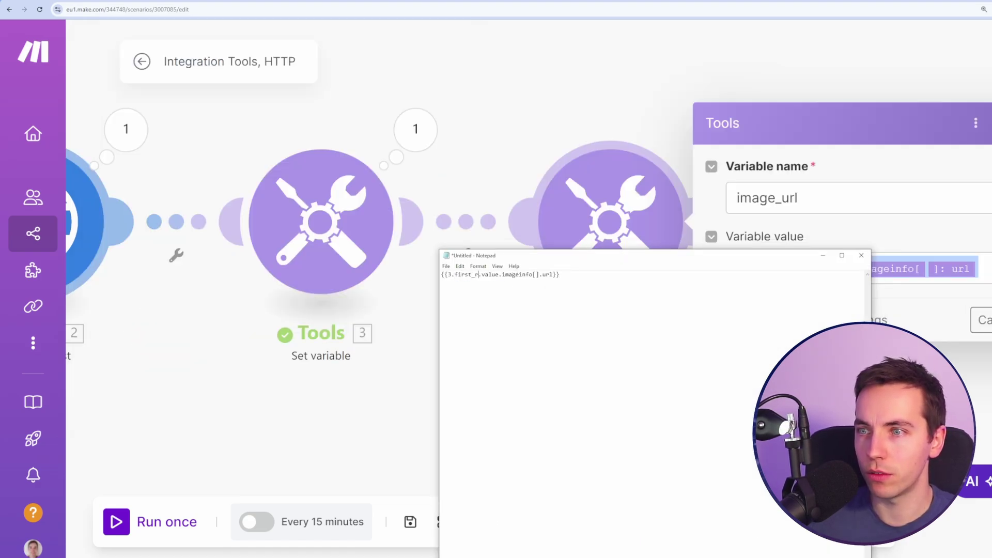
key("ctrl+a")
key("ctrl+c")
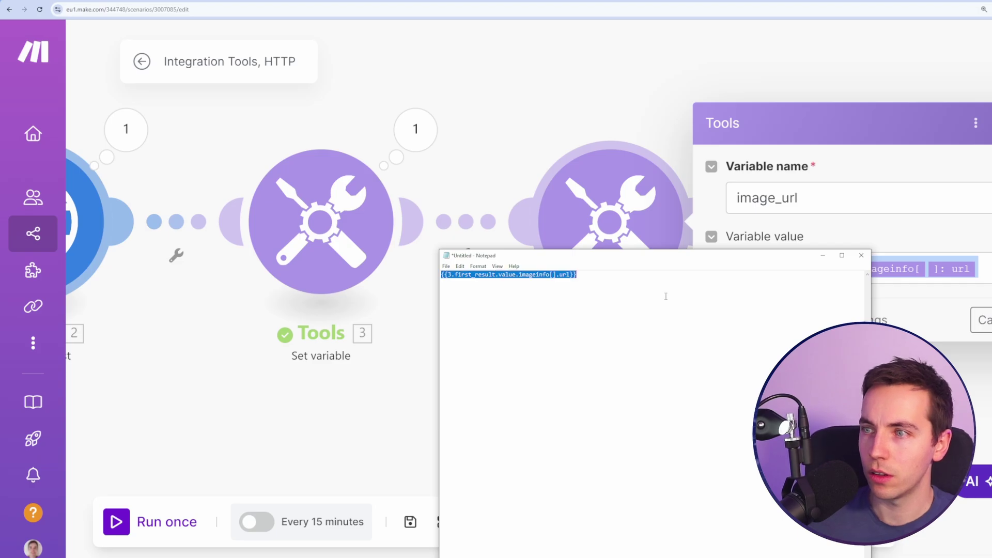
key("alt+Tab")
key("ctrl+v")
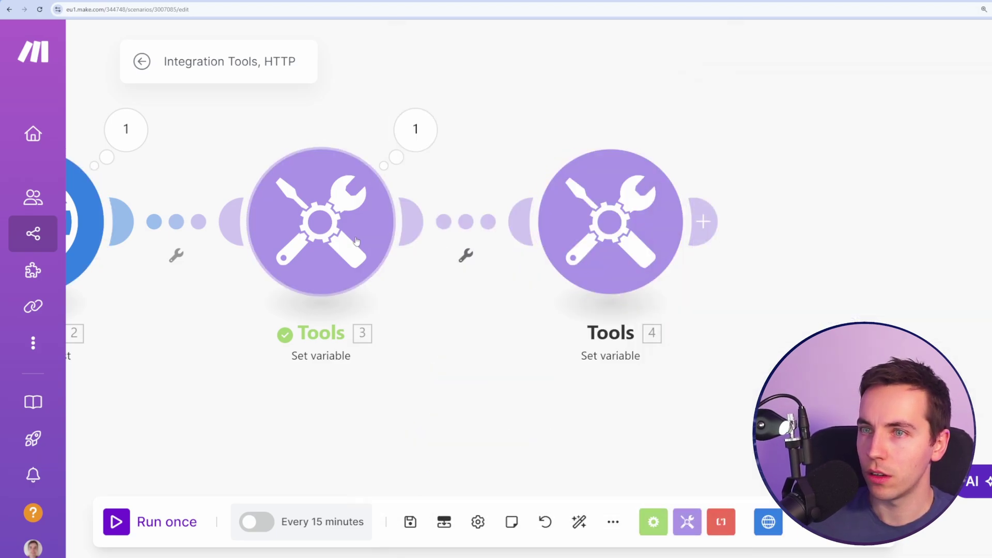
left_click(609, 221)
left_click(759, 320)
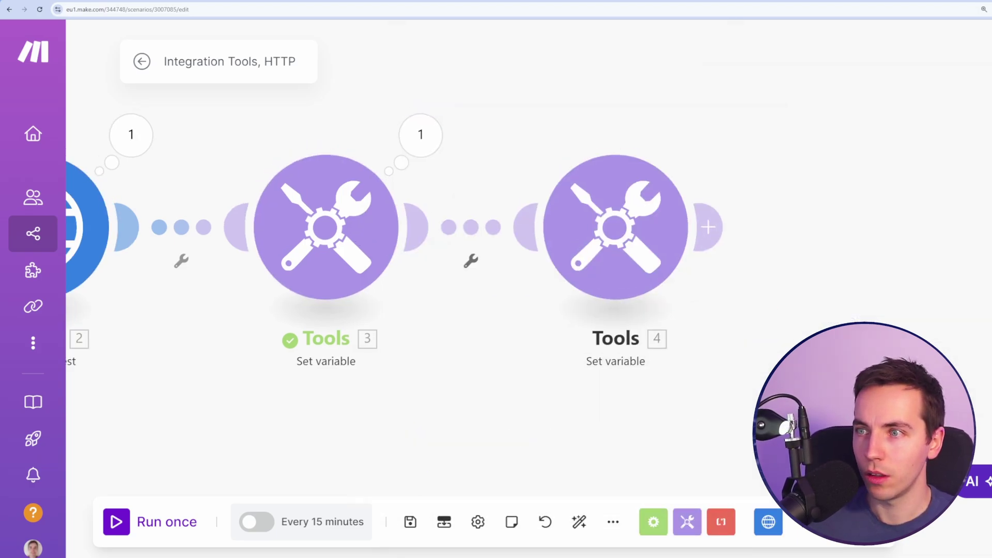
Step: Run the scenario once and check the image_url output of the last Set variable module
left_click(117, 521)
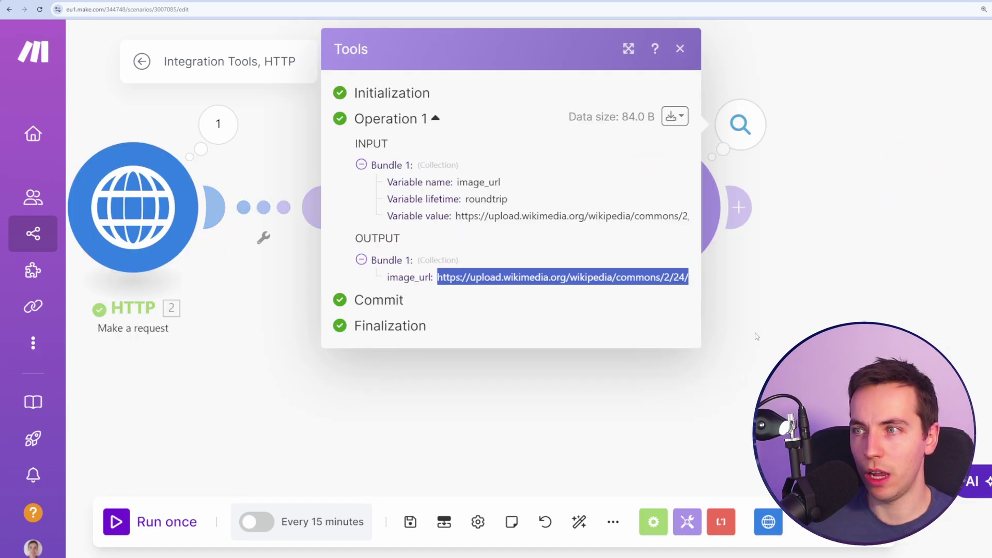
left_click(685, 243)
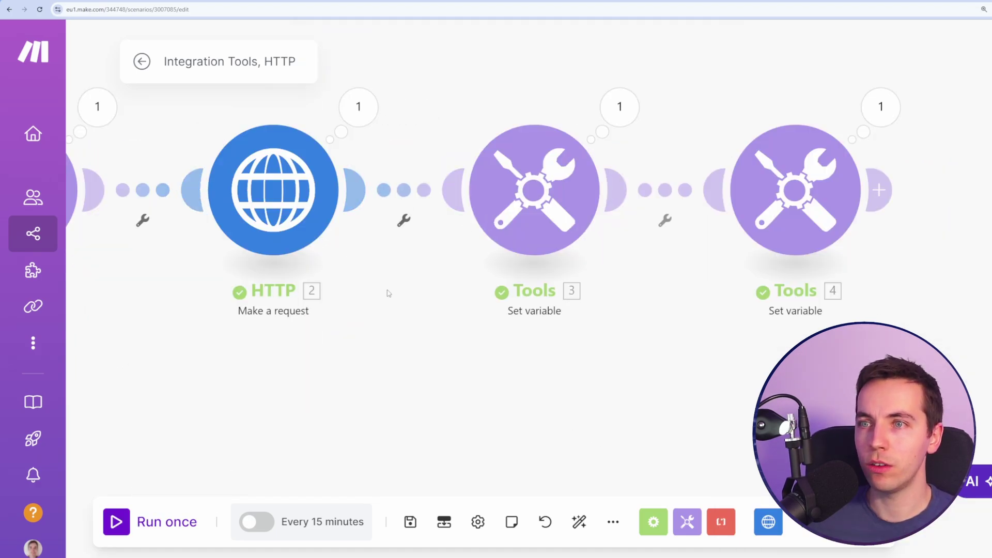
Step: Add a filter labelled "results?" after the HTTP request, requiring data: query: pages to exist, and save the scenario
left_click_drag(389, 293, 461, 307)
left_click_drag(461, 267, 548, 283)
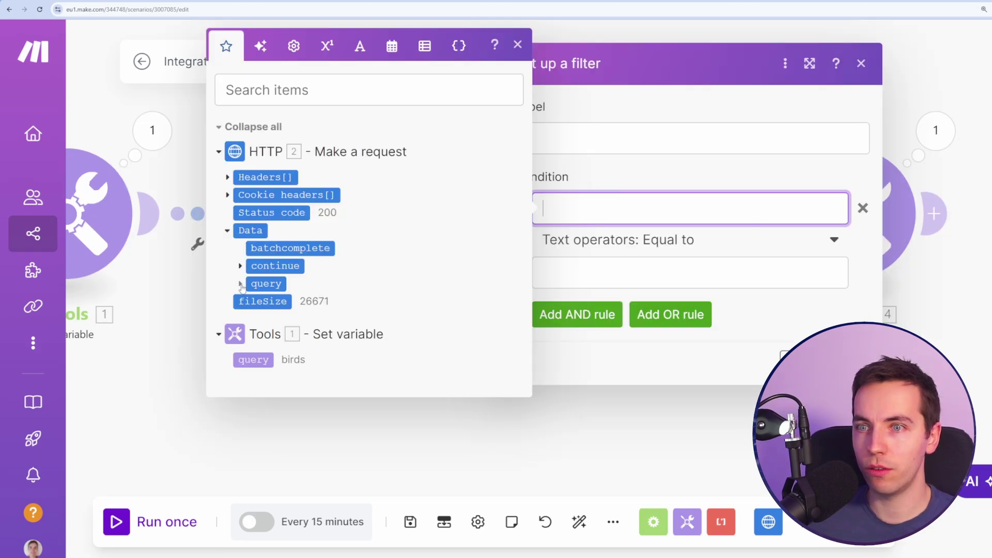
left_click(241, 284)
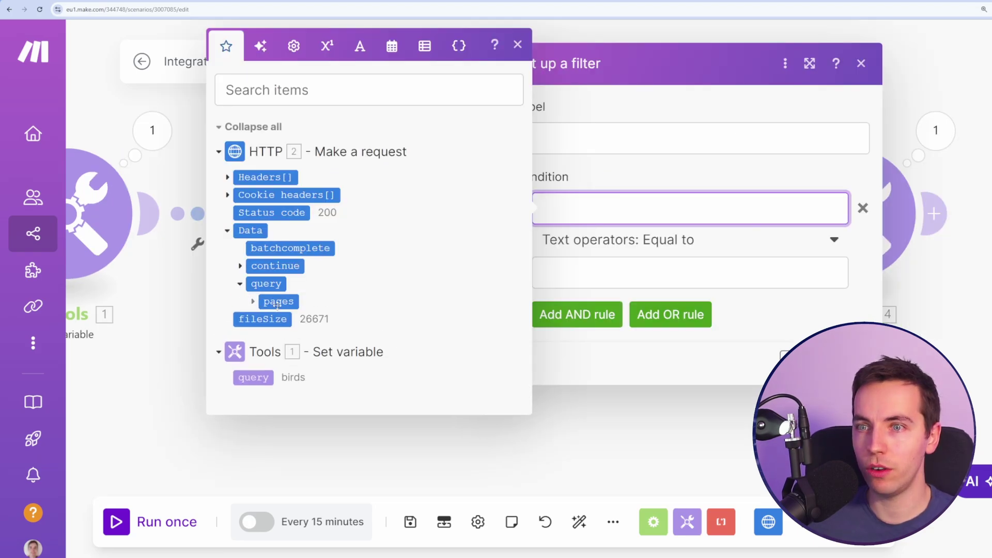
left_click(269, 302)
left_click(793, 240)
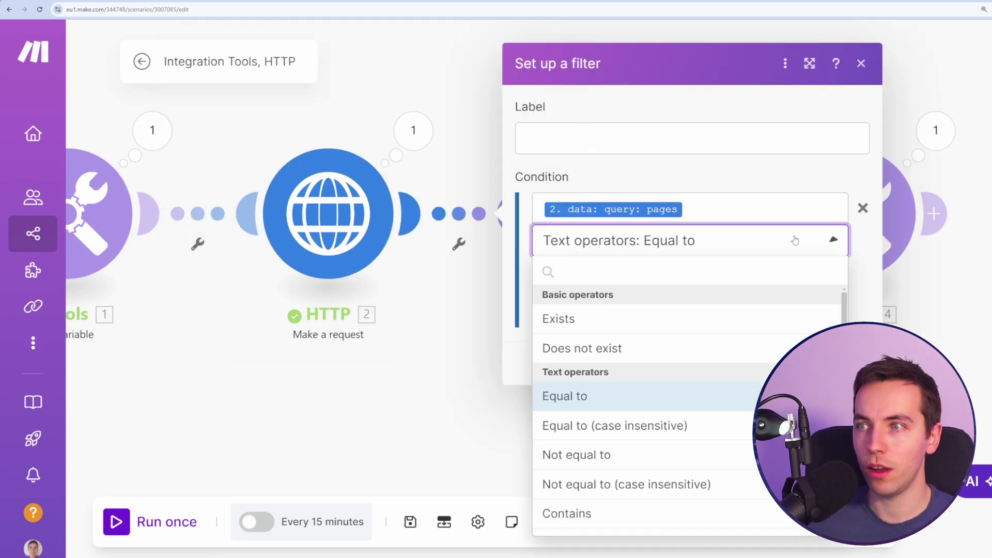
left_click(718, 322)
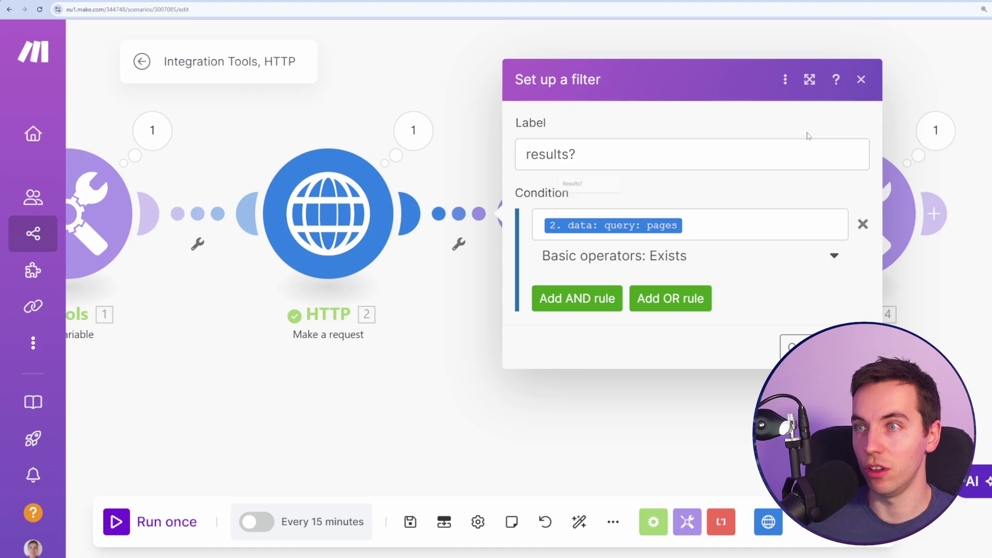
left_click(847, 347)
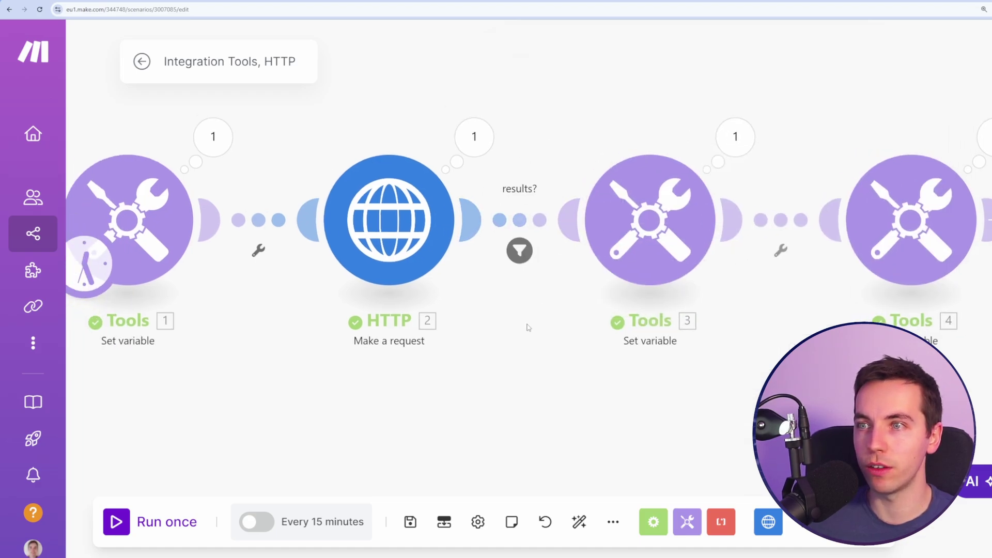
left_click(410, 522)
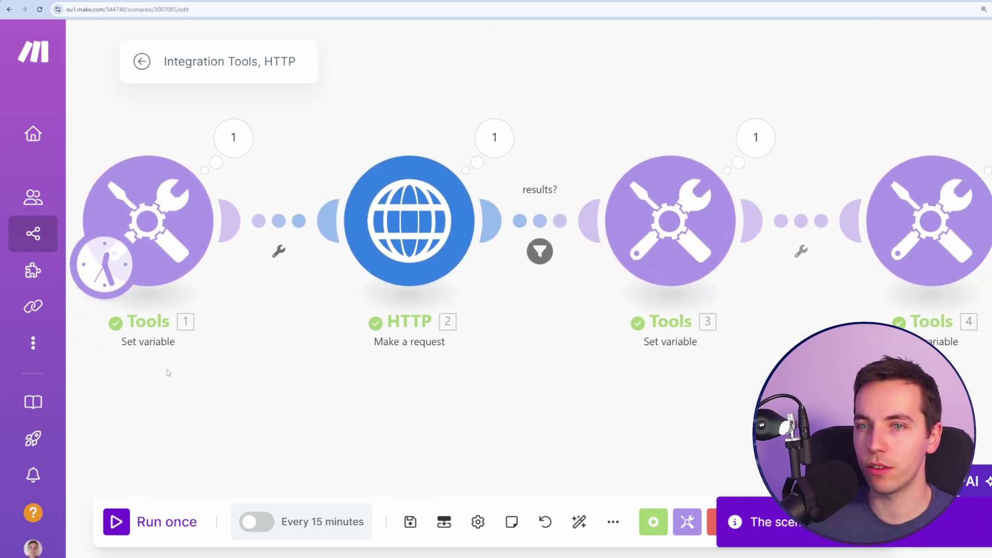
Step: Append random letters to the birds value of the query variable and run the scenario once to test the filter
left_click(149, 227)
left_click(405, 269)
type("fdsaafdsikjflkdsaflkjdsalfkjdsalkfdsa")
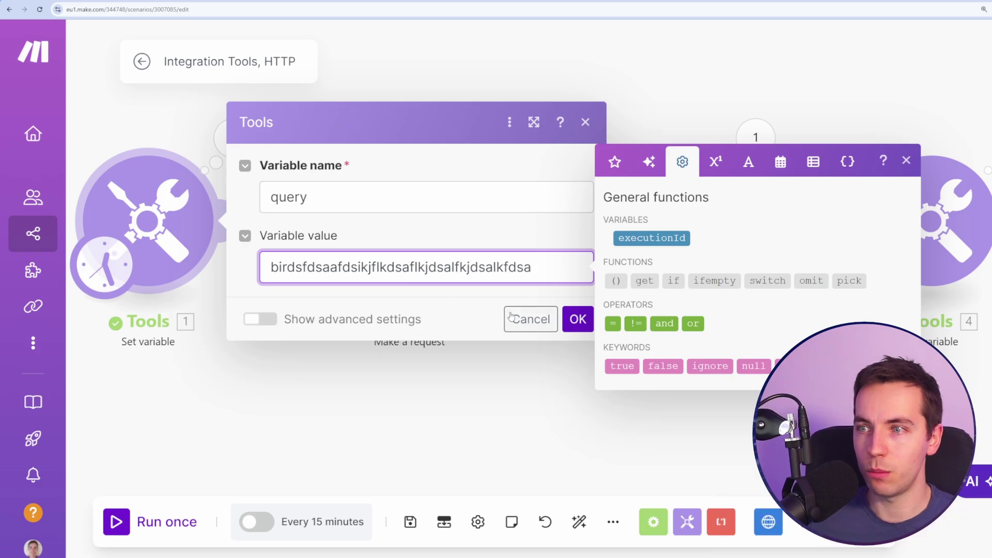
left_click(578, 319)
left_click(116, 522)
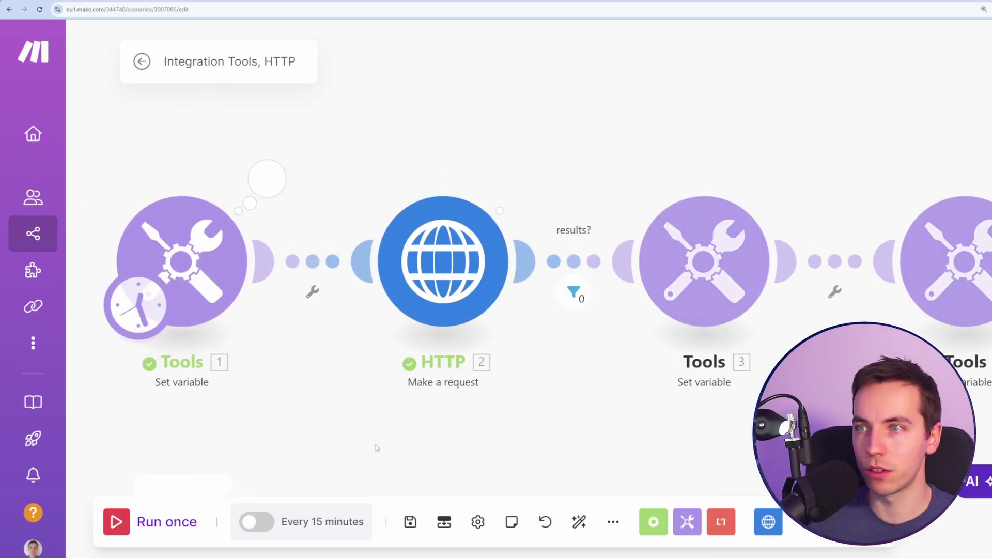
Step: Restore the valid query value and rerun the scenario to check the last module's image_url output
left_click(206, 261)
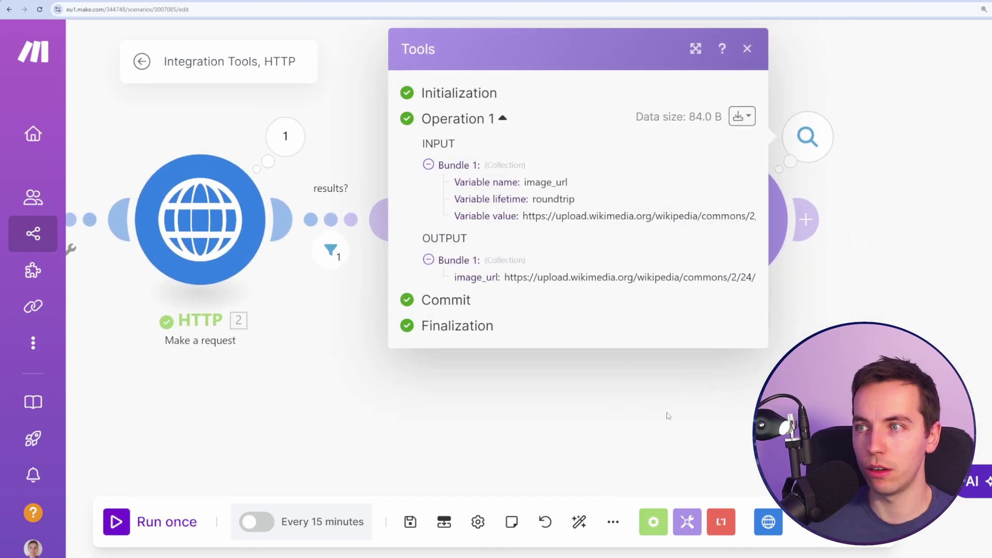
left_click(667, 416)
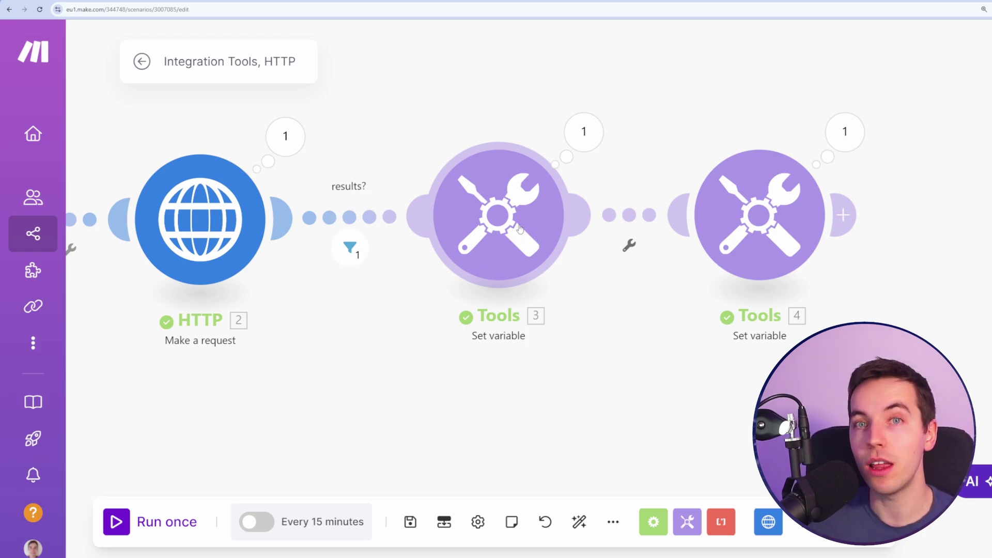
Step: Insert an empty module after the "results?" filter and detach the two following Set variable modules, moving them below the main flow
right_click(387, 218)
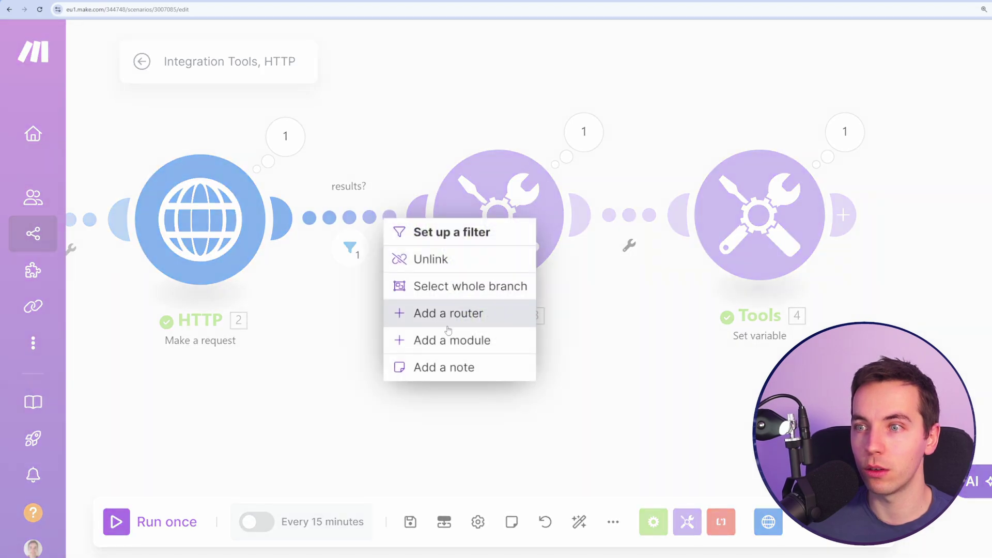
left_click(448, 339)
left_click(441, 392)
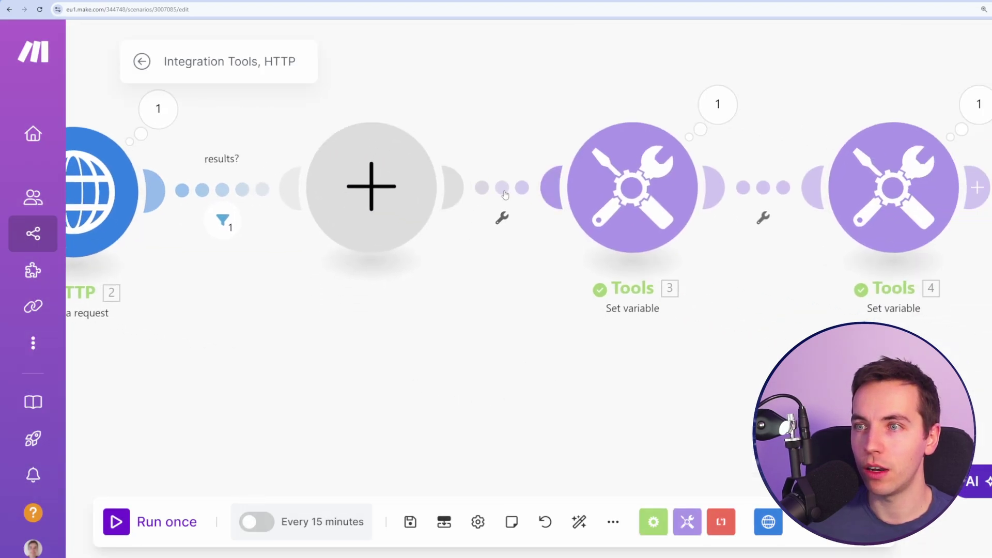
scroll(517, 258, "down", 3)
left_click_drag(509, 113, 840, 298)
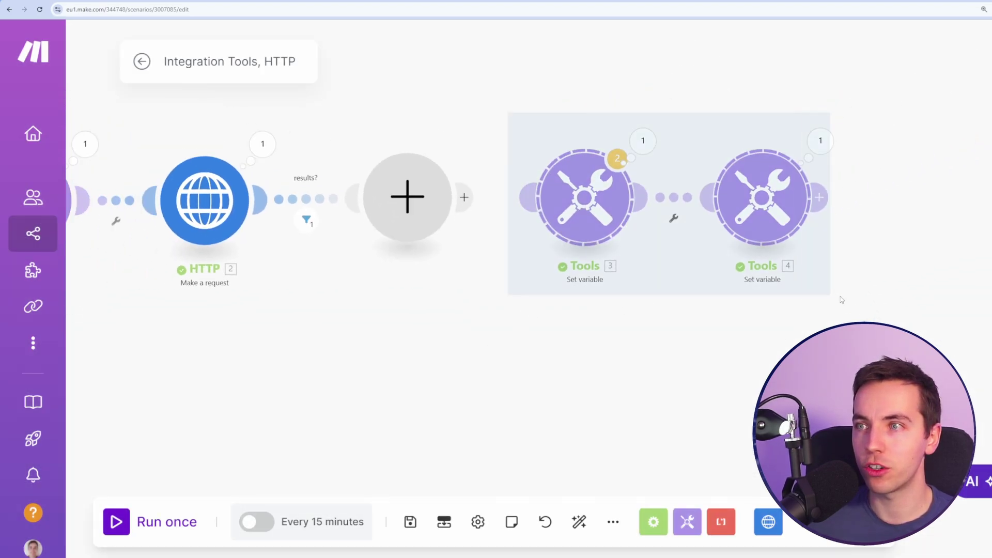
left_click_drag(761, 198, 463, 480)
Step: Make the empty module a JSON Transform to JSON module and map the HTTP data: query: pages as its Object
left_click_drag(491, 316, 624, 308)
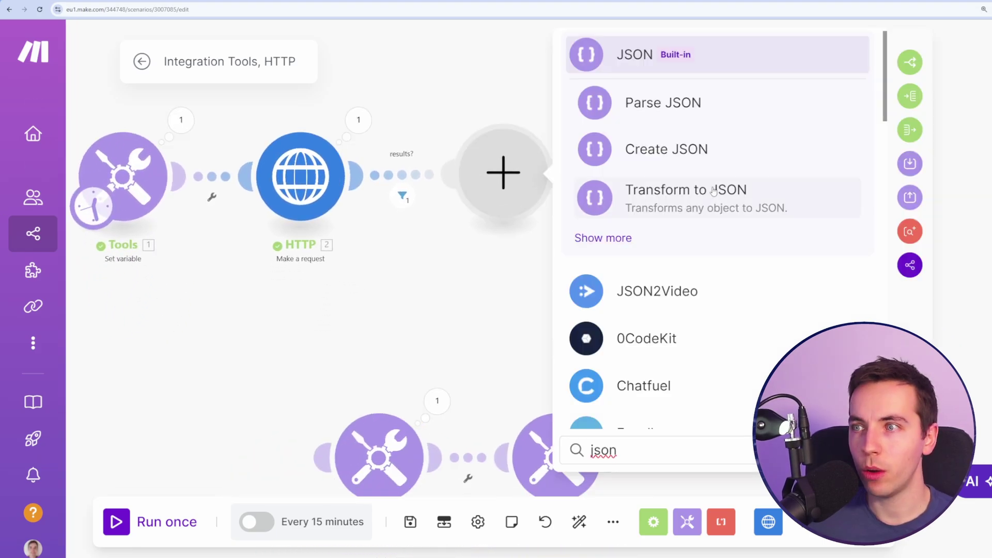
left_click(712, 191)
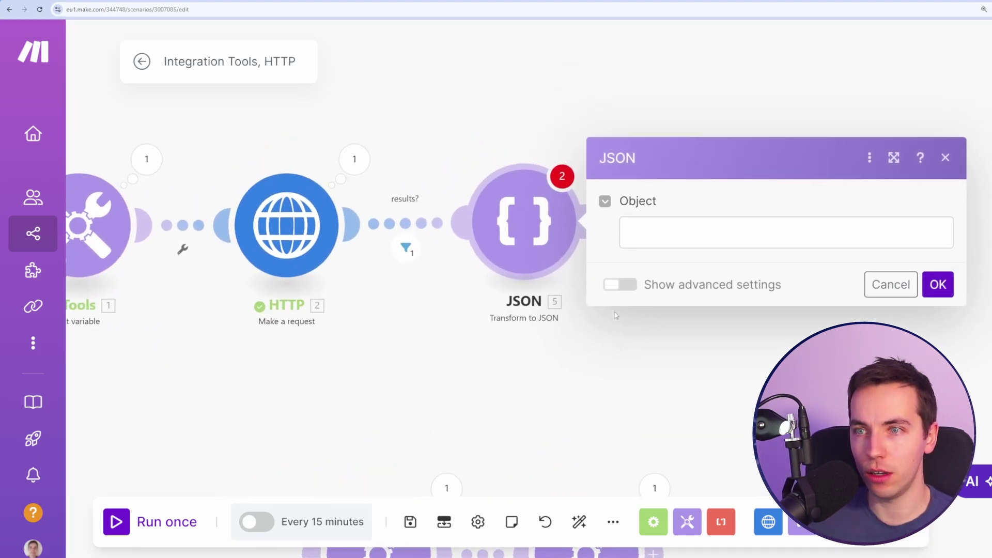
left_click(825, 227)
left_click_drag(366, 301, 825, 219)
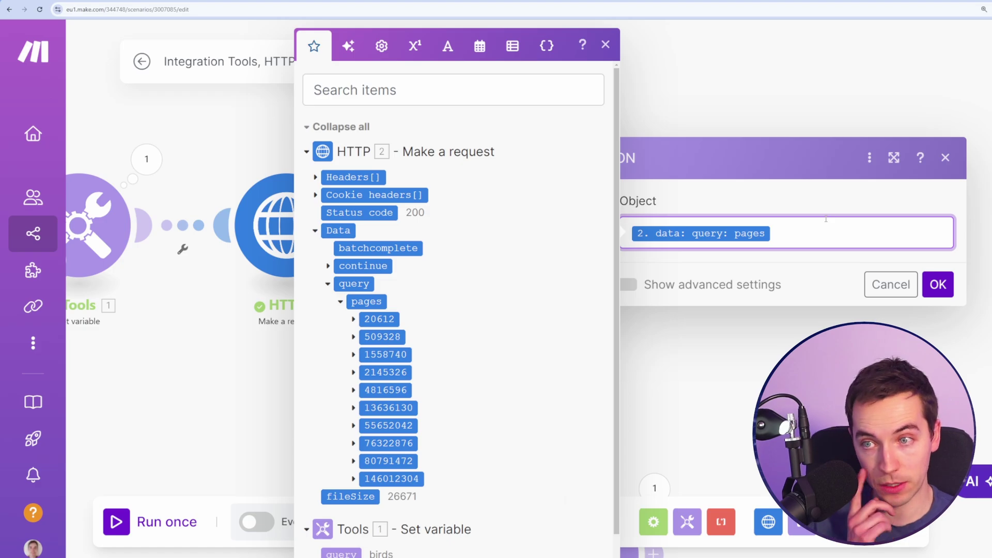
Step: Wrap the mapped pages value in the Object field in a toArray() function
left_click(512, 45)
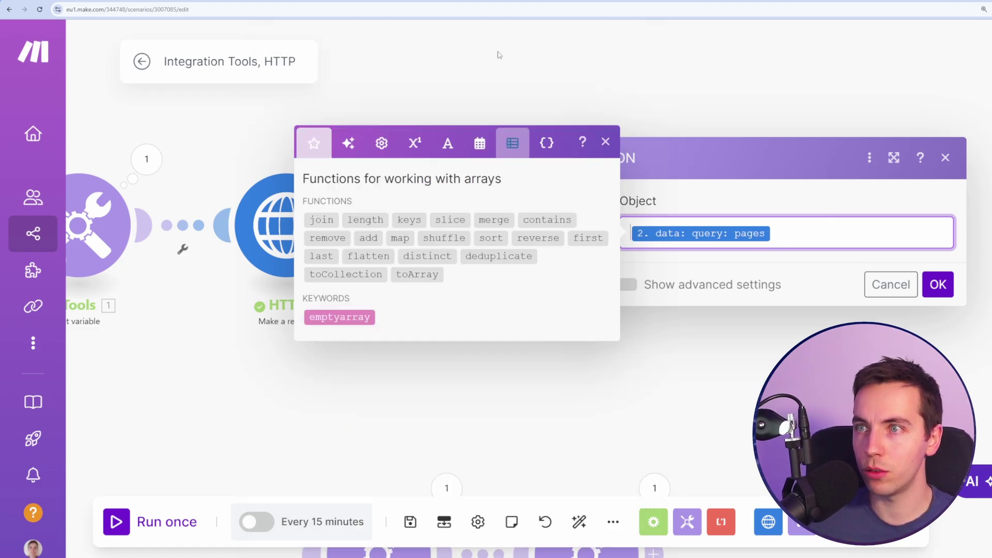
left_click(417, 274)
left_click(846, 239)
type(")")
key("Left")
key("Left")
key("Left")
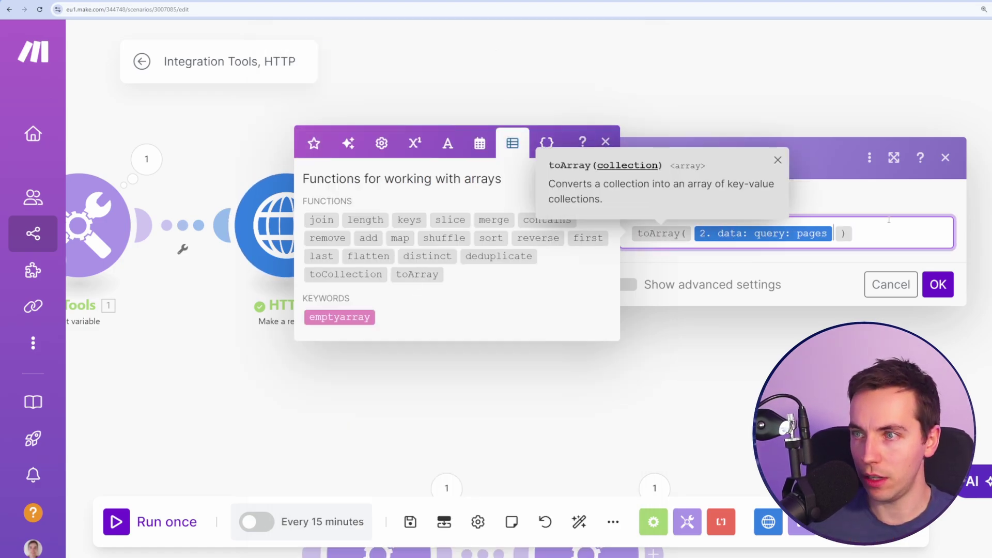
Step: Wrap the toArray() expression in a first() function to return a single element
type("first(")
key("Right")
key("Right")
key("Right")
type(")")
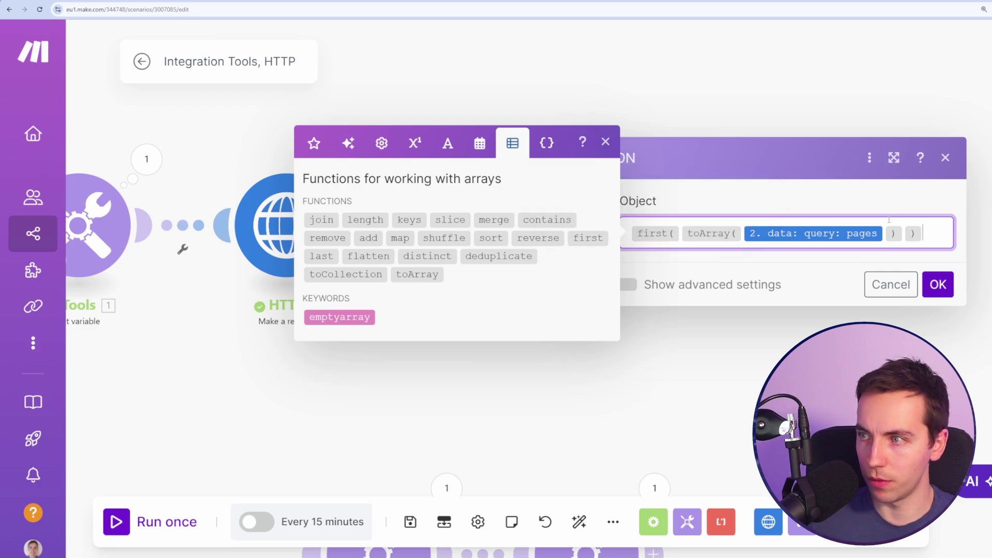
Step: Nest a shuffle() function between first() and toArray() so that a random page is picked
key("Left")
key("Left")
key("Left")
key("Left")
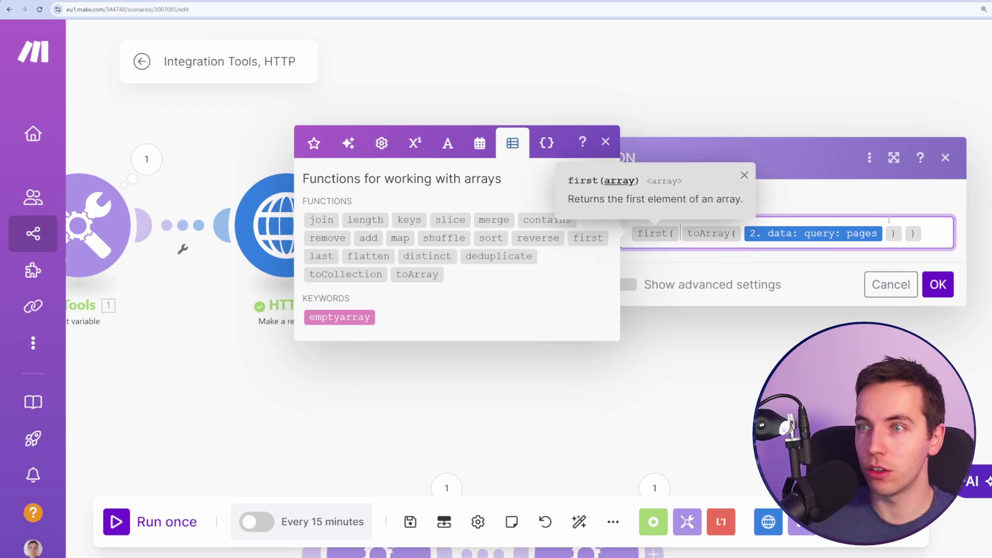
left_click(444, 237)
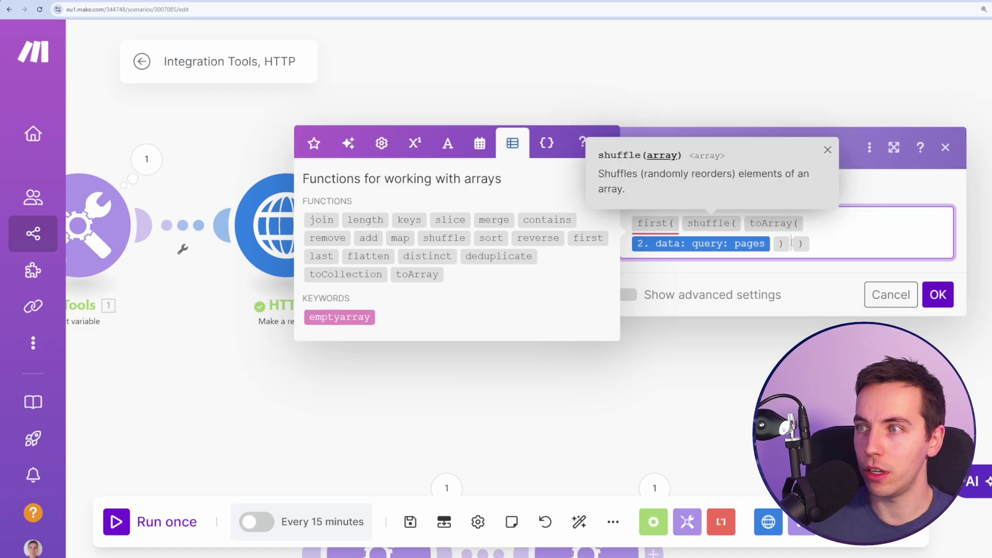
type(")")
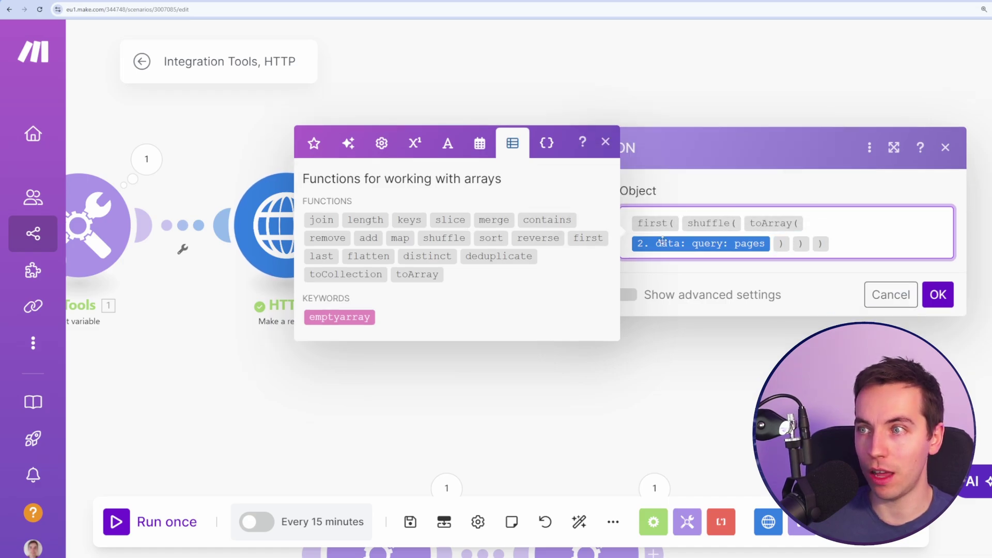
Step: Accept the JSON module settings and save the scenario despite the transformer warning
left_click(704, 346)
scroll(593, 385, "down", 1)
left_click_drag(593, 387, 443, 388)
key("ctrl+s")
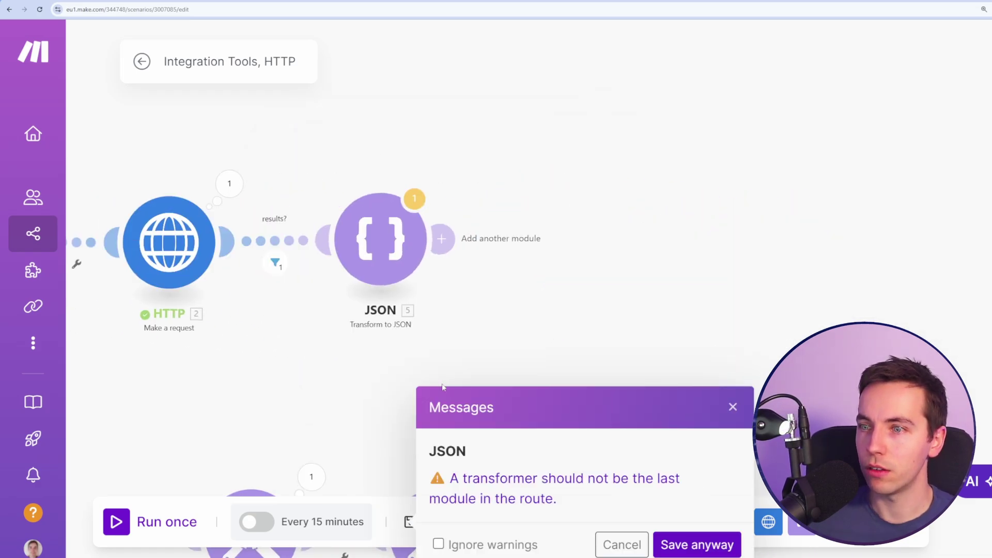
key("Return")
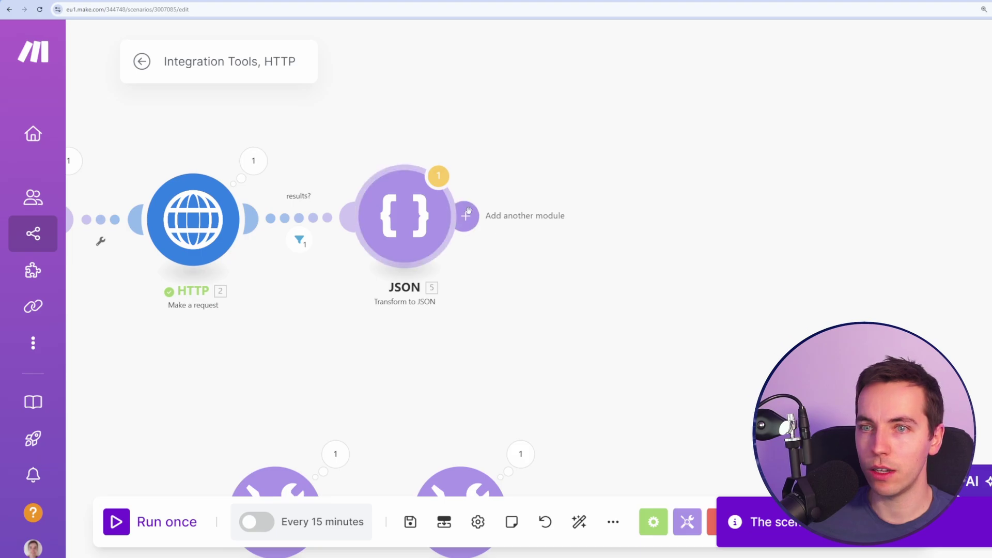
Step: Add an OpenAI Create a Completion module after the JSON module, using the chat completion method and the chatgpt-4o-latest model
left_click(466, 214)
type("openai")
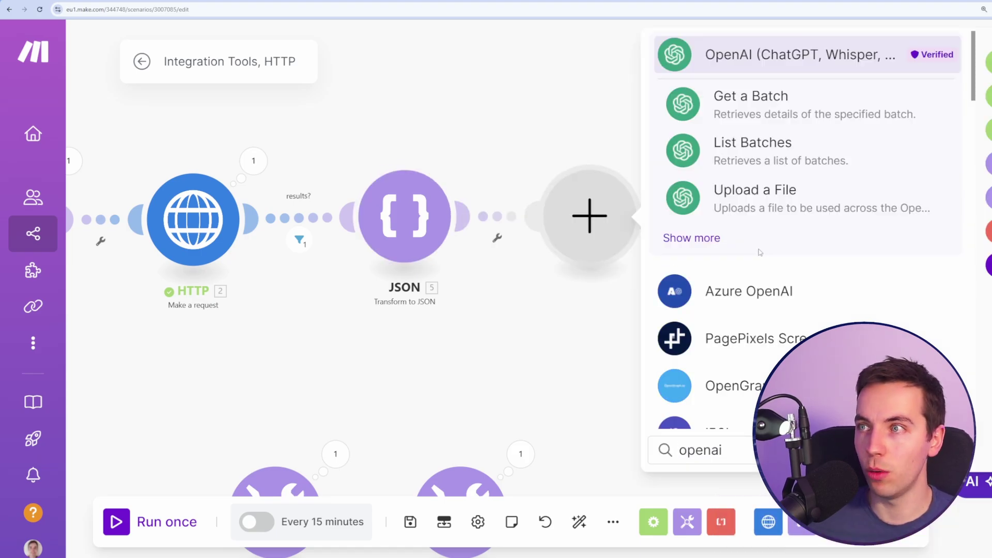
left_click(756, 70)
left_click(744, 297)
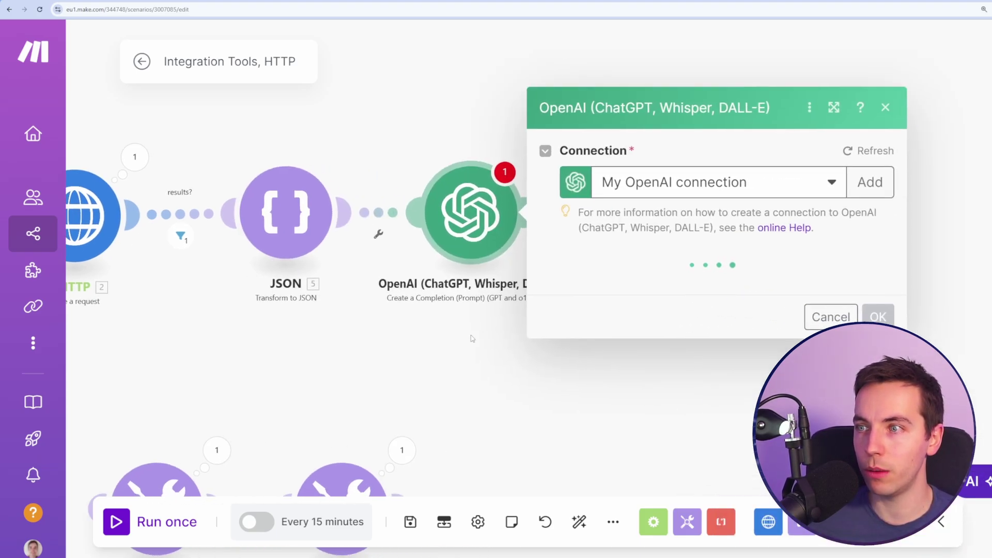
left_click(664, 515)
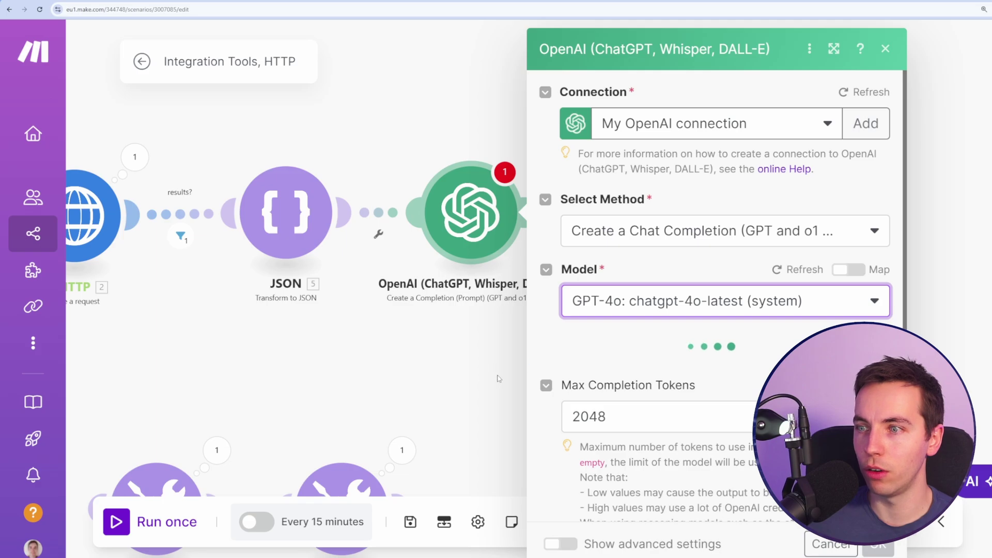
Step: Add a Developer / System message with the prepared prompt requesting JSON with image_url, file_name, file_extension and attribution
scroll(496, 341, "down", 5)
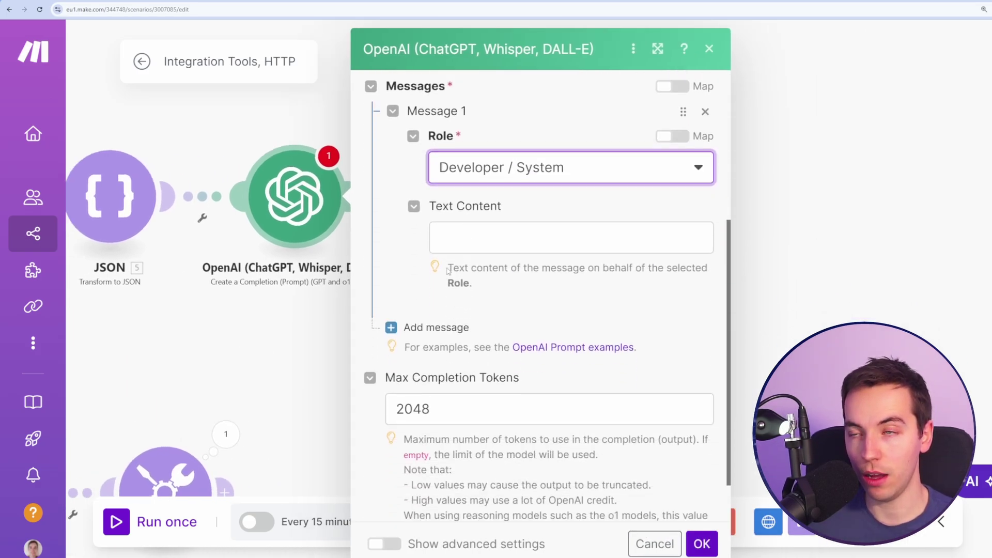
left_click(517, 238)
key("ctrl+v")
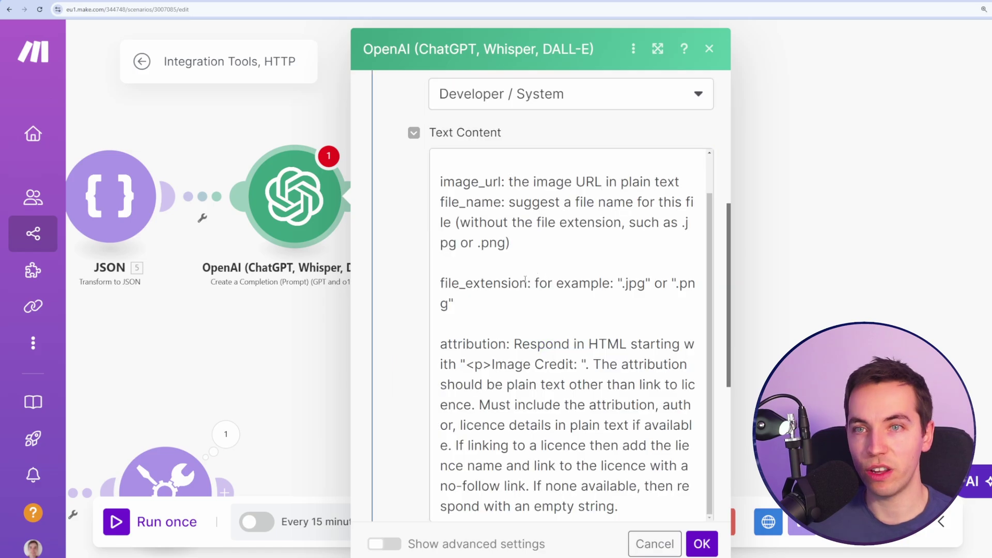
Step: Review the system prompt's instructions for image_url, file_name, file_extension and the HTML attribution with no-follow licence link
scroll(536, 295, "up", 1)
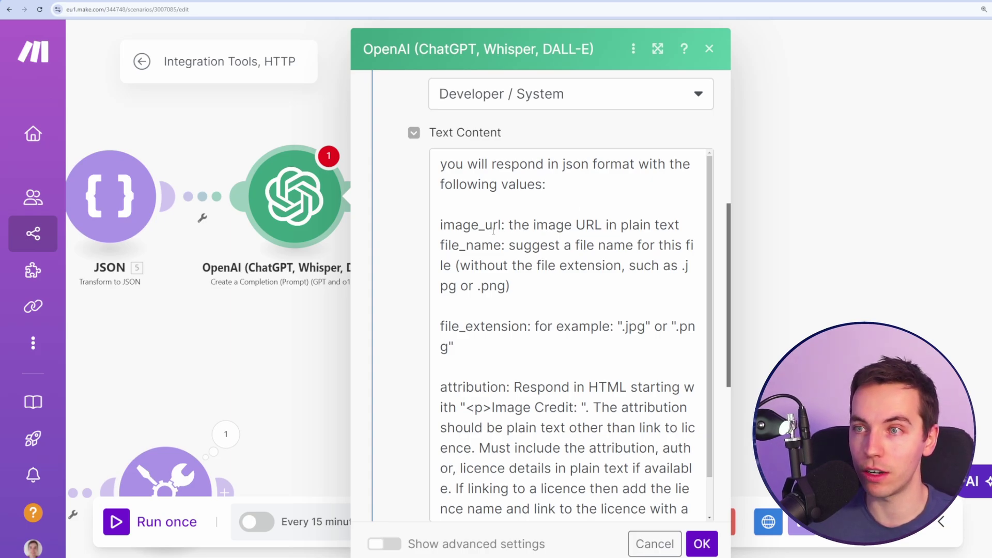
left_click_drag(440, 225, 492, 226)
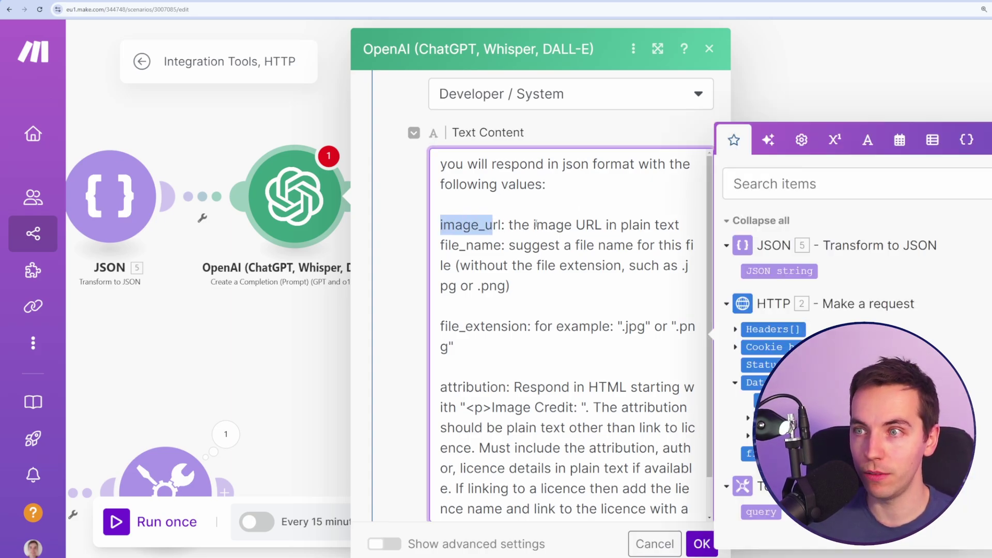
left_click(535, 224)
scroll(532, 230, "down", 4)
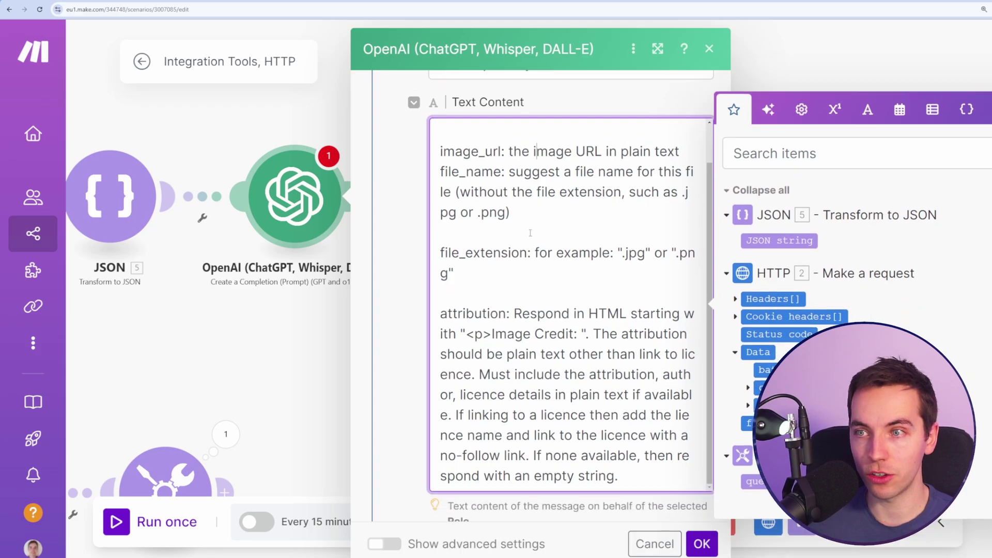
left_click_drag(451, 241, 549, 245)
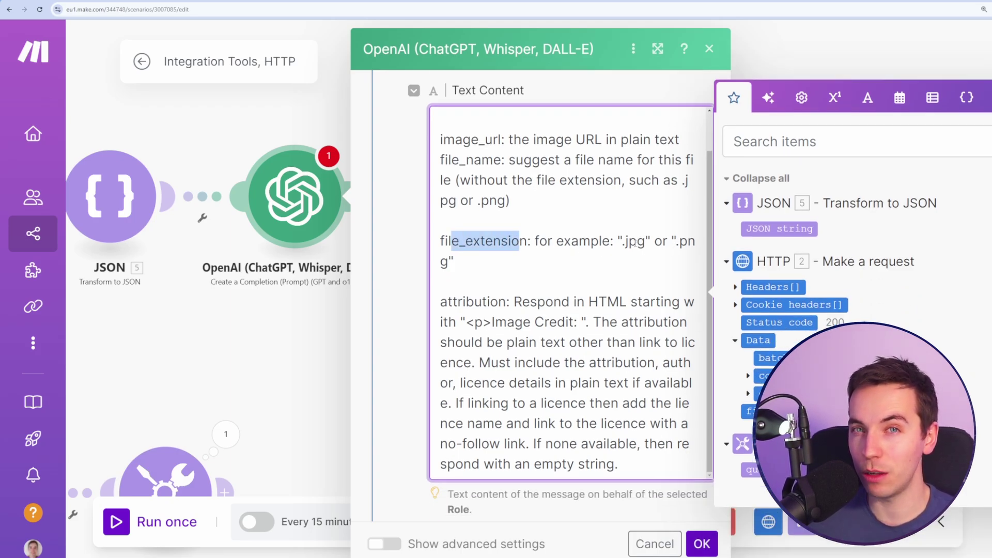
left_click(614, 257)
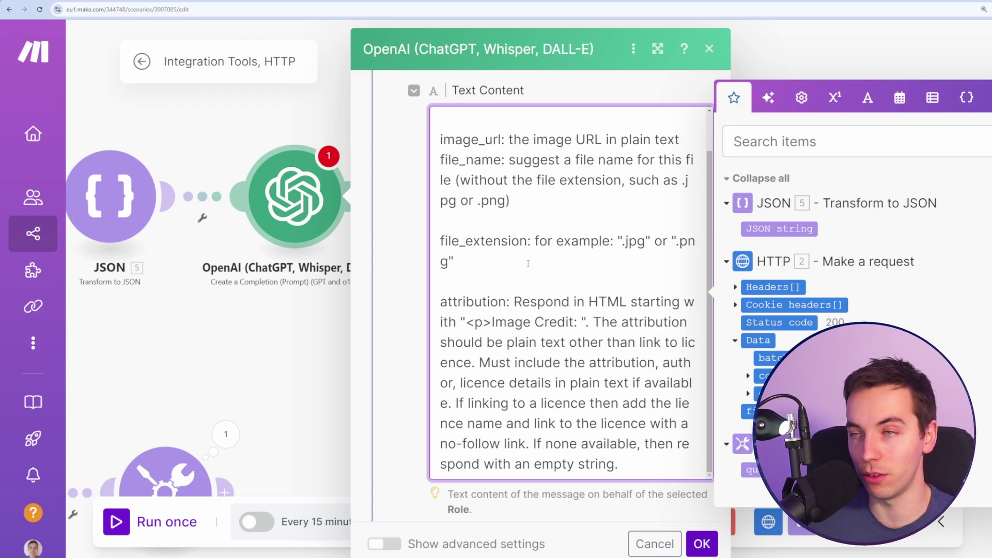
scroll(540, 256, "down", 3)
left_click_drag(440, 175, 686, 324)
left_click(525, 317)
left_click_drag(525, 317, 623, 306)
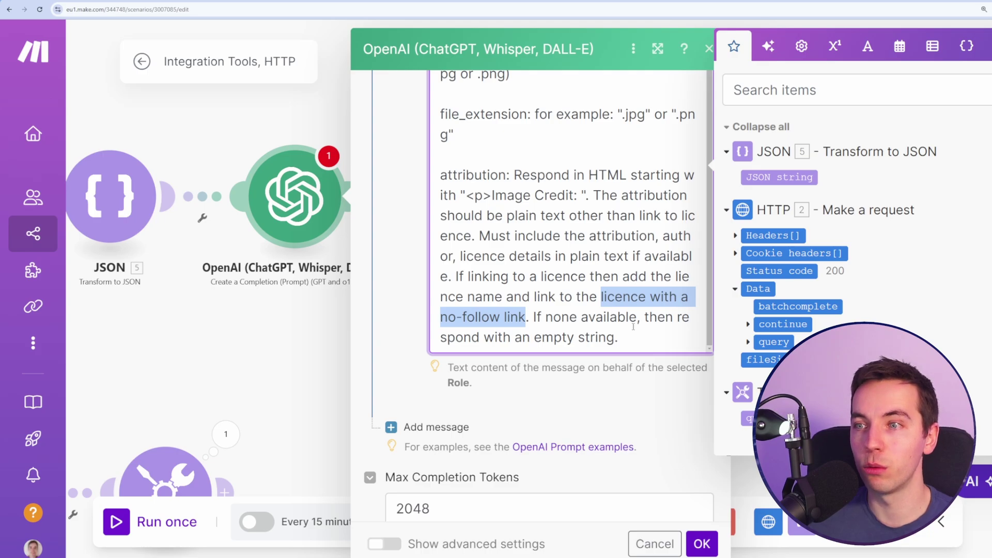
Step: Add a second message with the User role and map the JSON module's JSON string as its text content
left_click(467, 428)
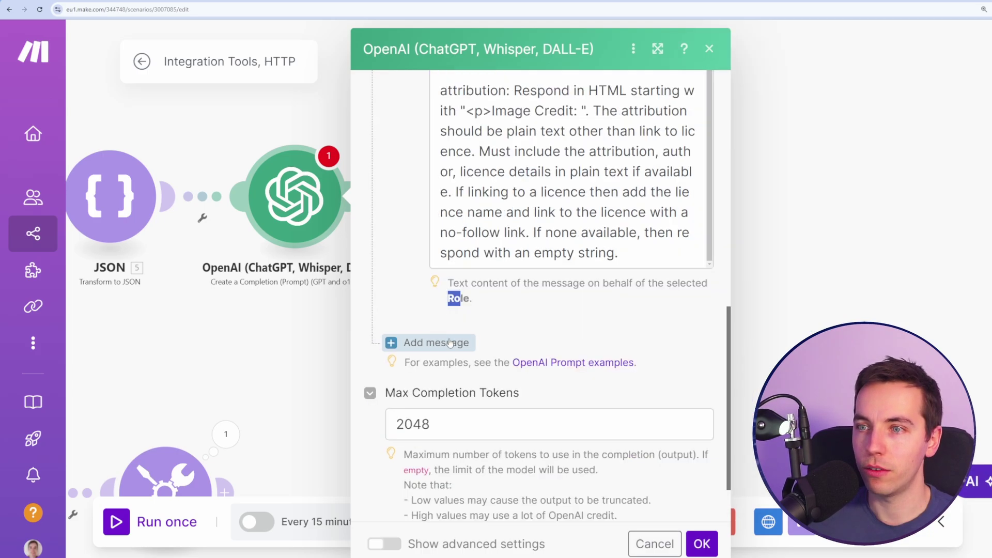
left_click(531, 276)
left_click(525, 330)
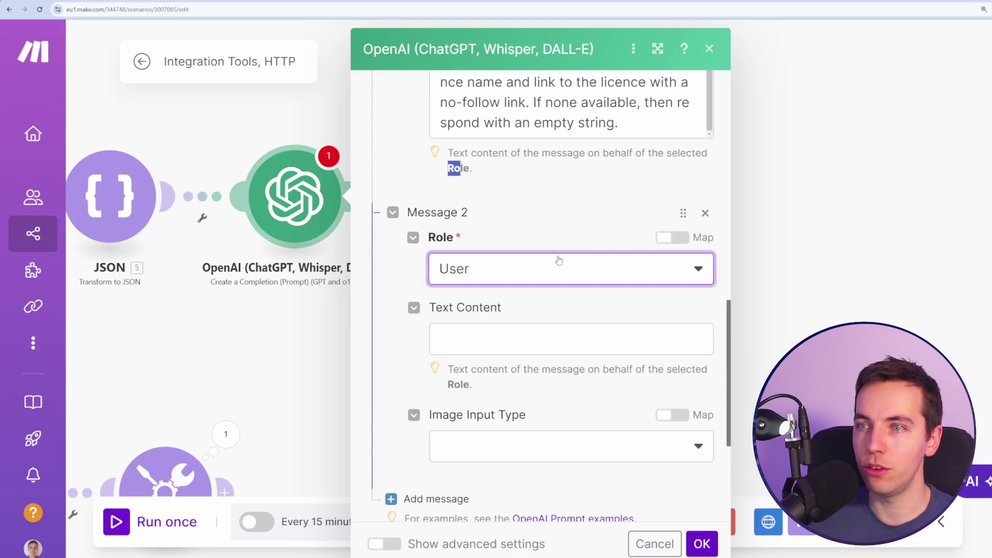
scroll(516, 255, "down", 2)
left_click(530, 258)
left_click(779, 193)
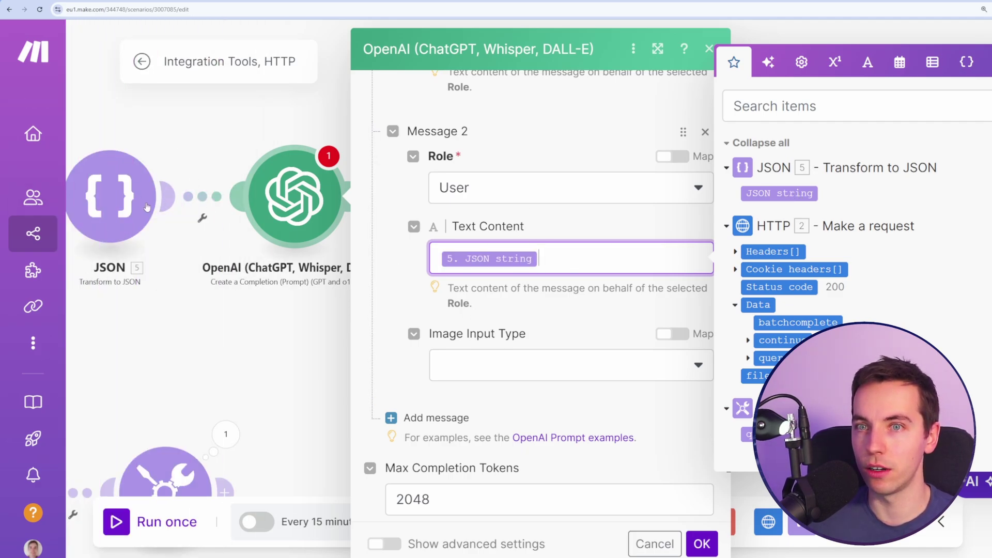
Step: Show the advanced settings, set Response Format to JSON Object and Parse JSON Response to Yes, and accept the OpenAI module
left_click(395, 292)
scroll(395, 293, "down", 3)
left_click(383, 546)
scroll(498, 284, "down", 3)
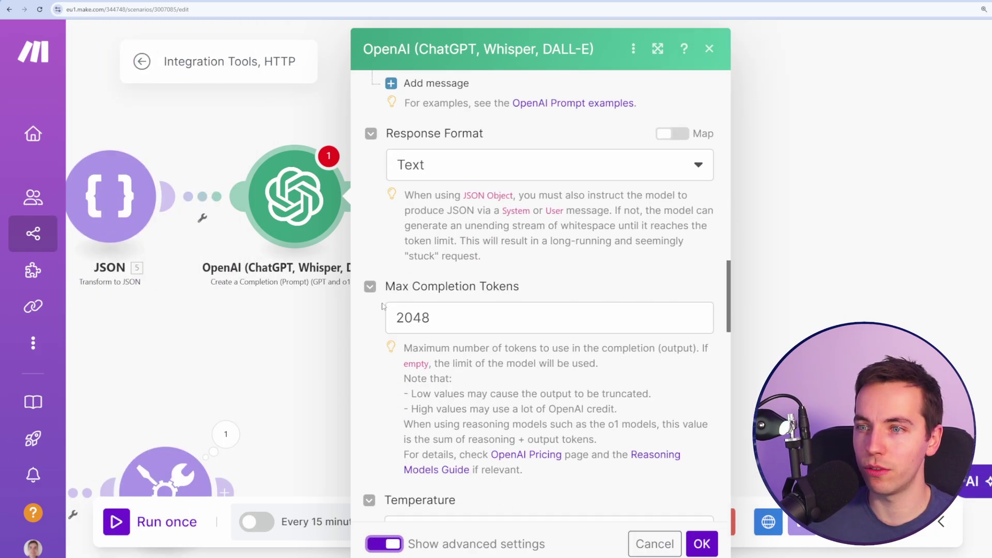
scroll(501, 282, "up", 2)
left_click(499, 289)
left_click(460, 379)
scroll(455, 336, "down", 3)
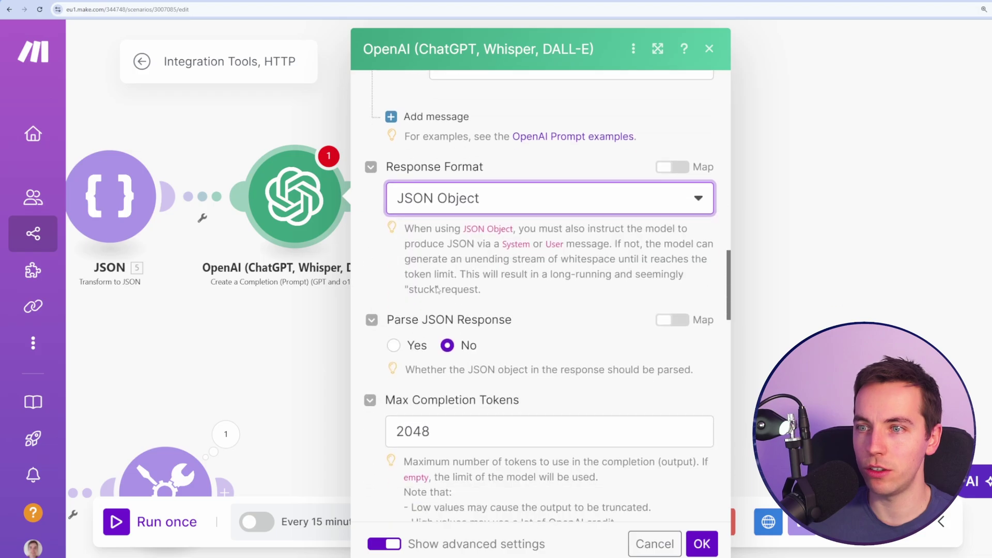
left_click(393, 312)
left_click(696, 548)
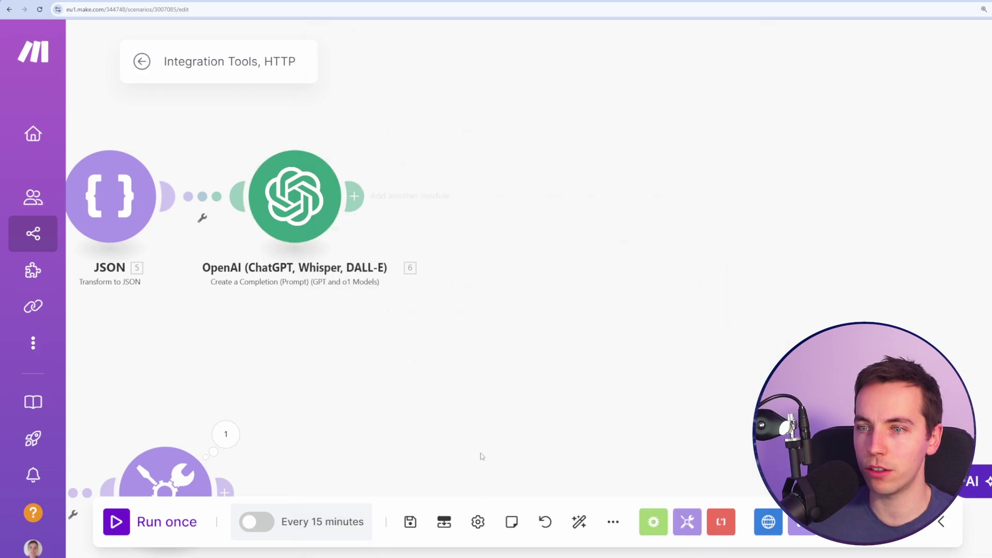
Step: Save the scenario and run it once, checking the image_url and file_name values in the OpenAI module's output
left_click(409, 520)
left_click(116, 521)
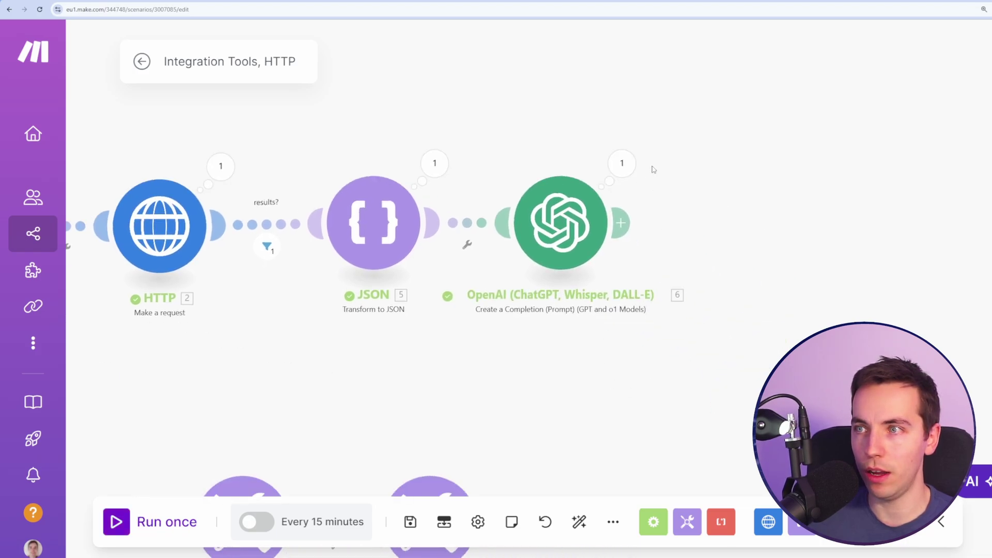
left_click(622, 163)
left_click(571, 379)
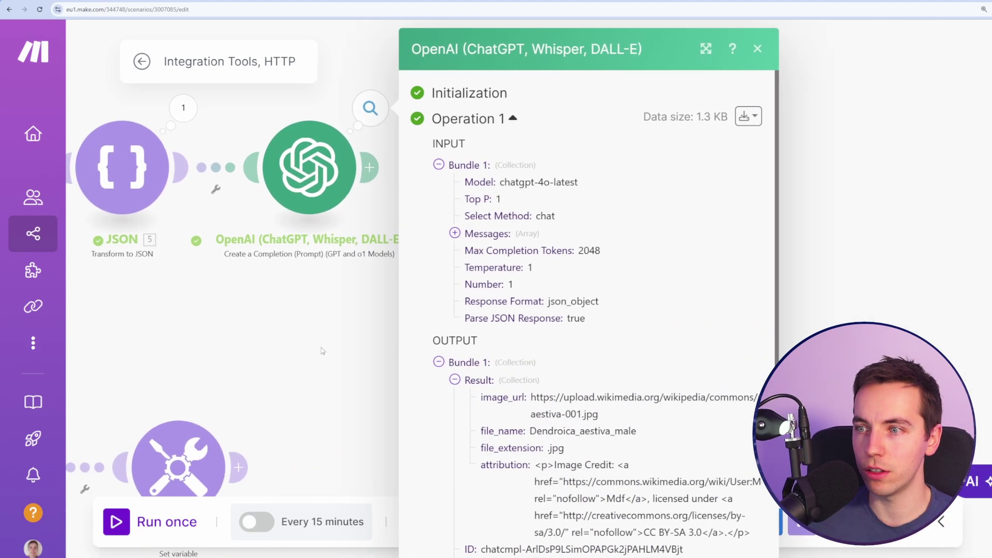
scroll(504, 223, "down", 3)
left_click_drag(510, 225, 578, 246)
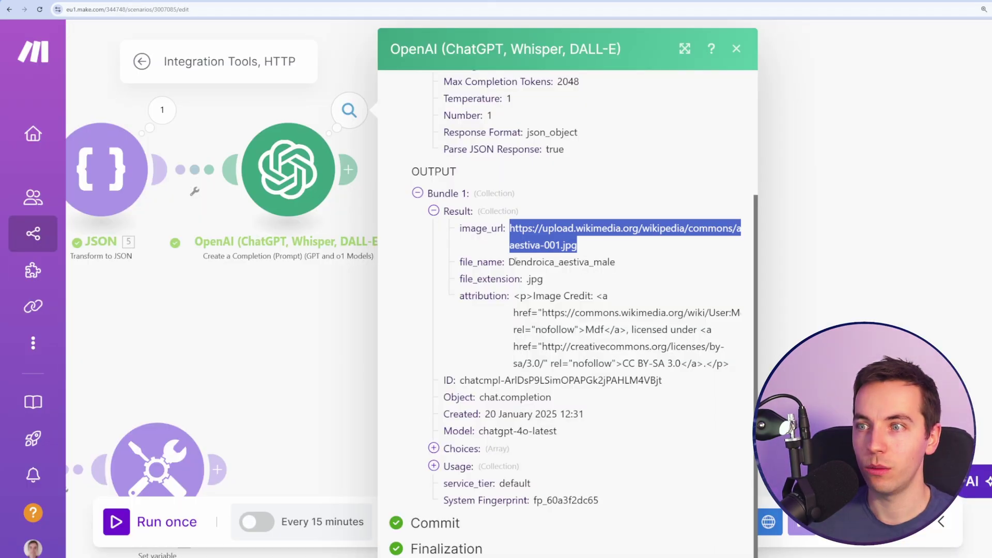
left_click_drag(509, 262, 617, 264)
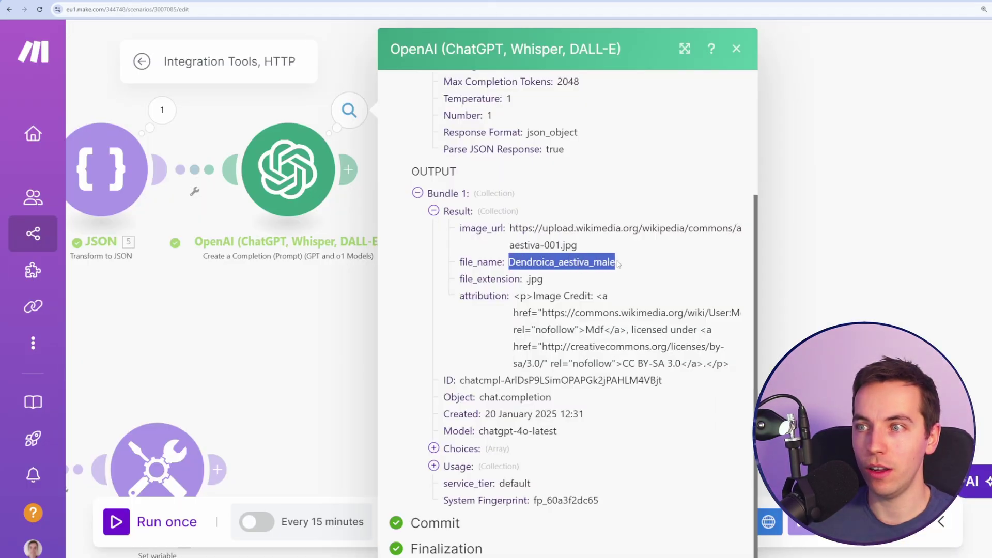
Step: Check the file_extension and the HTML attribution in the OpenAI module's output
double_click(542, 279)
left_click_drag(514, 295, 738, 368)
left_click(360, 337)
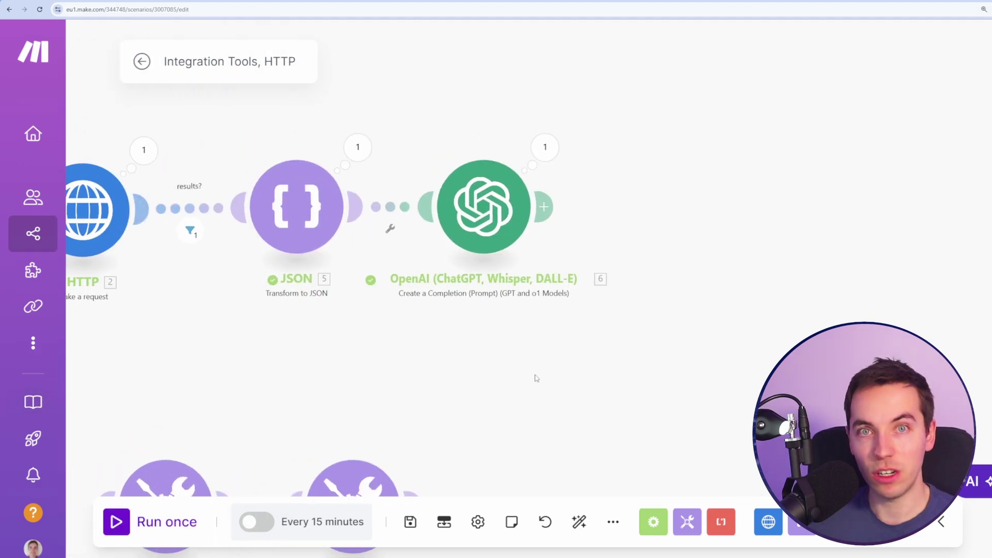
Step: Add an HTTP Get a file module after OpenAI, with the OpenAI result's image_url mapped as its URL
left_click_drag(550, 385, 448, 341)
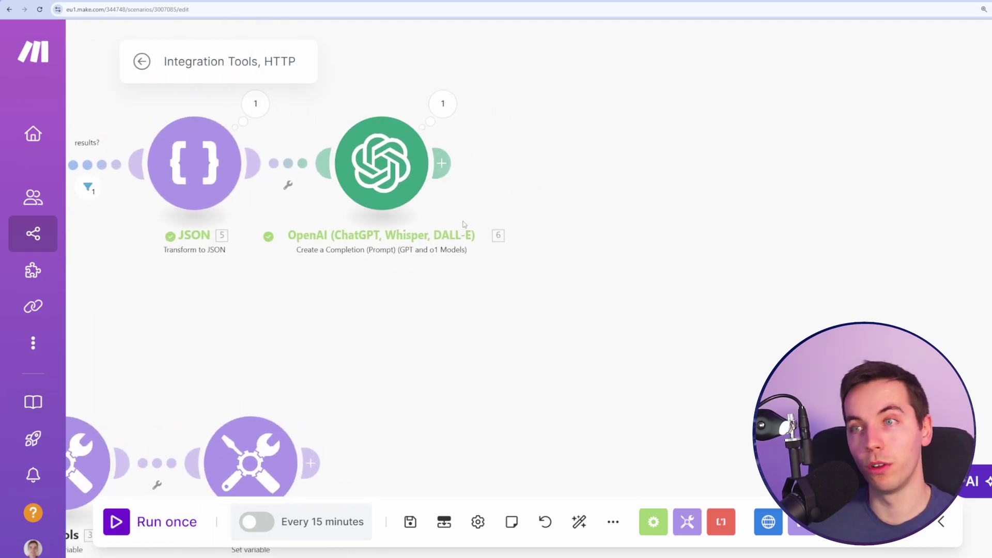
left_click(442, 163)
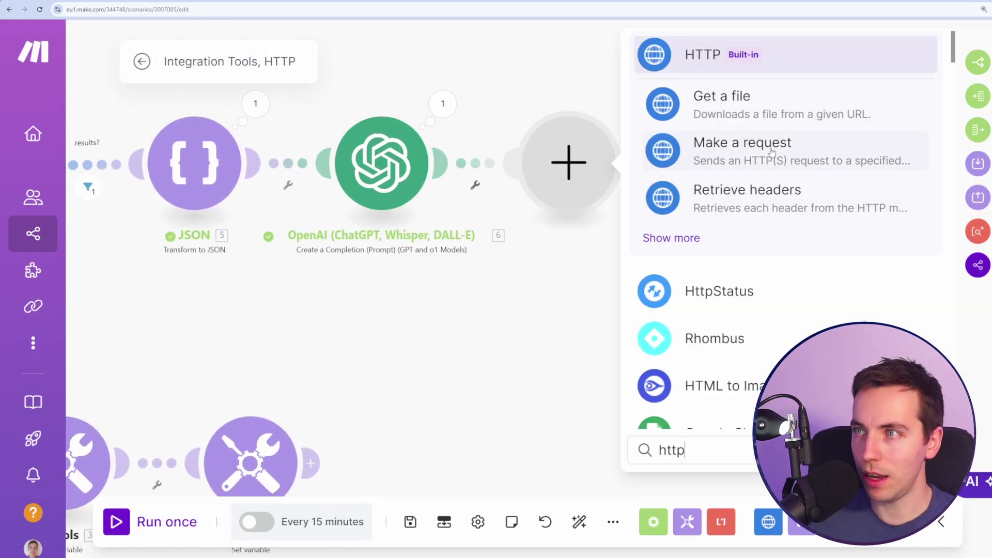
left_click(749, 103)
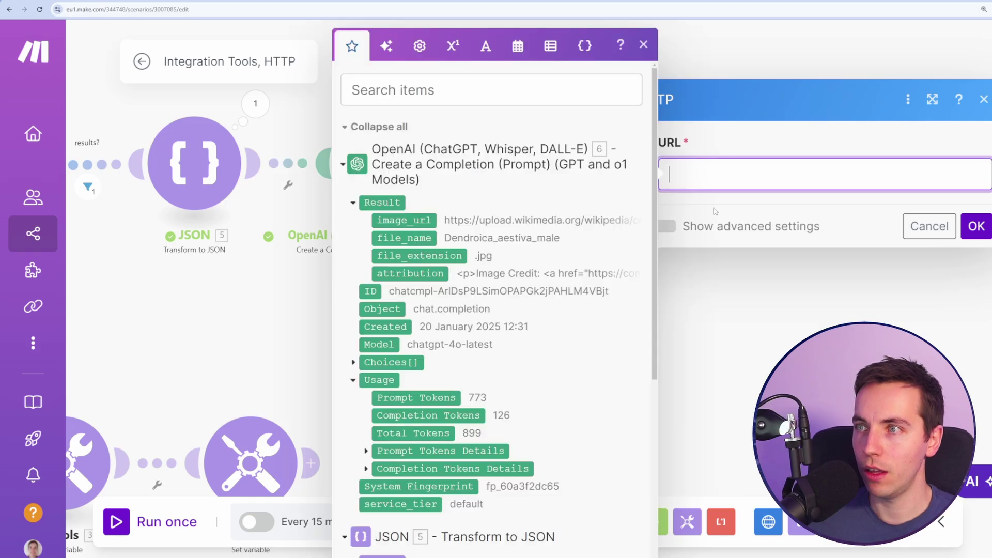
left_click(428, 219)
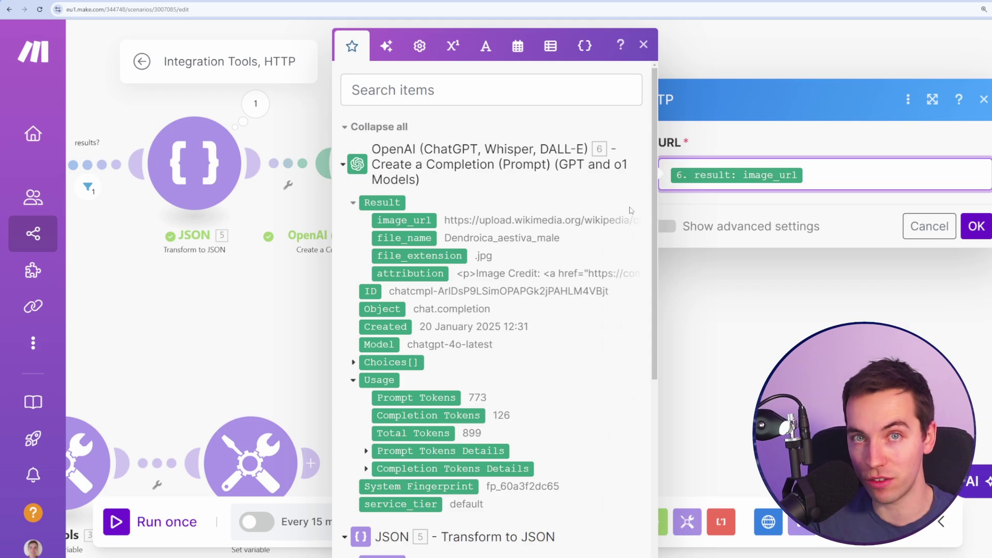
left_click(823, 147)
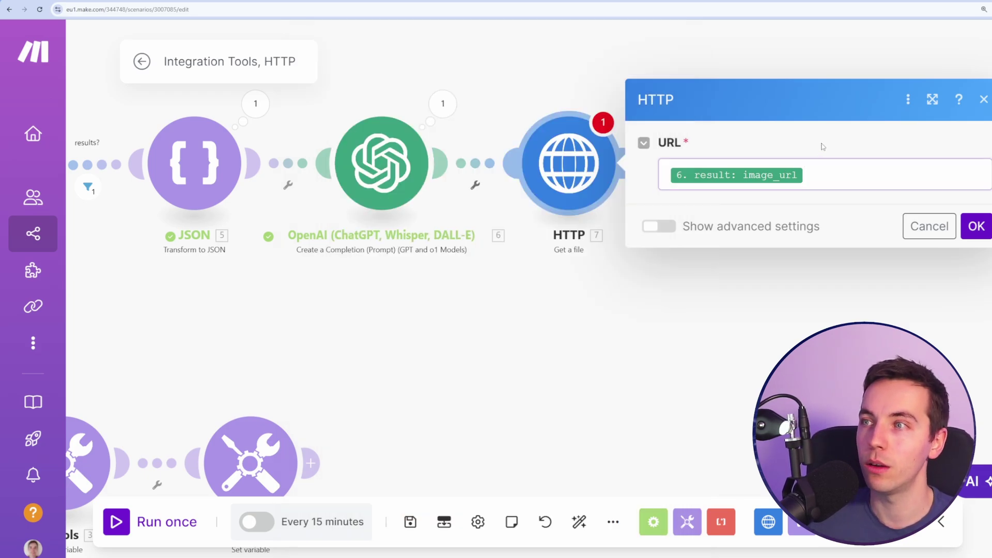
left_click(976, 227)
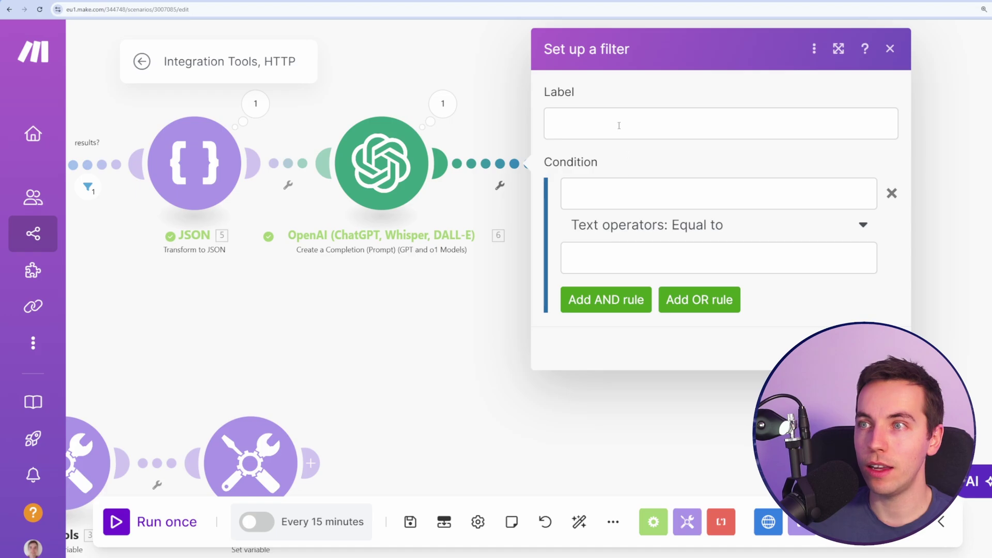
Step: Set up a filter before the HTTP module labelled "if image url exists" with the condition image_url Exists, and save the scenario
left_click(618, 126)
type("if image url exists")
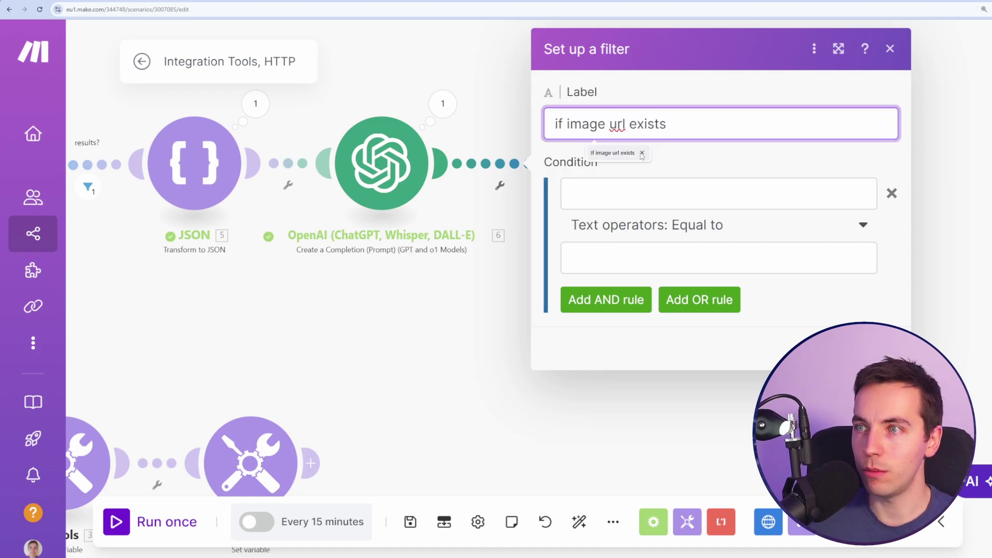
left_click(614, 194)
left_click(501, 221)
left_click(718, 224)
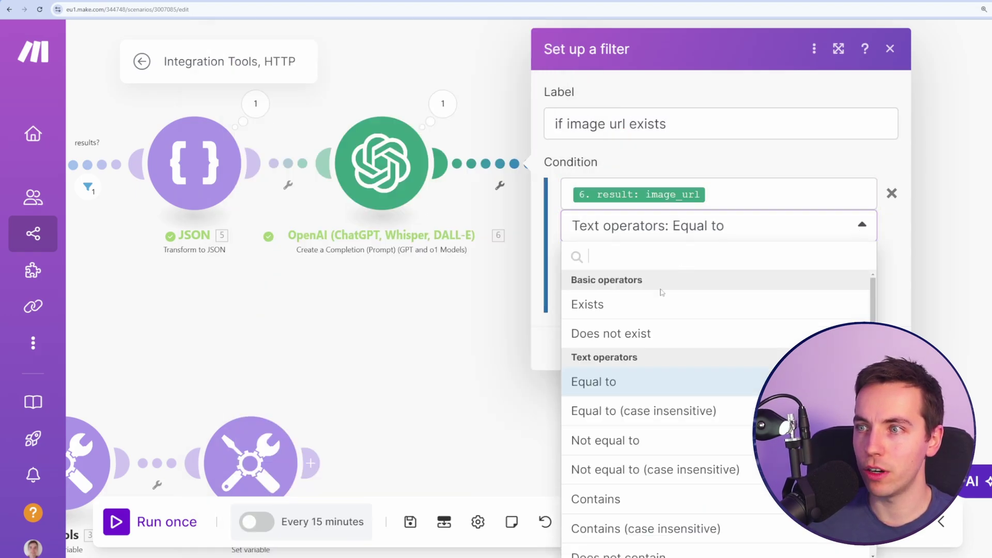
left_click(588, 304)
left_click(883, 316)
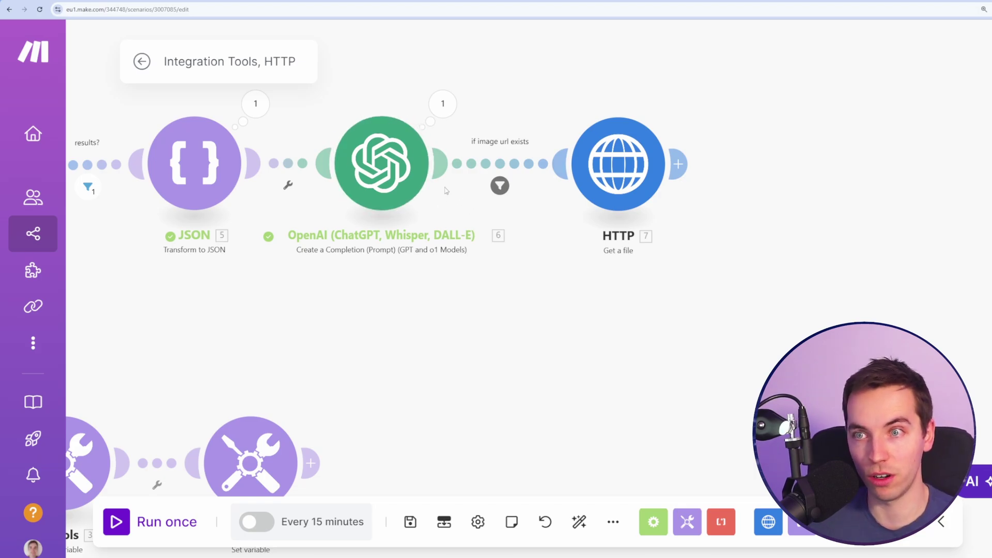
left_click(623, 182)
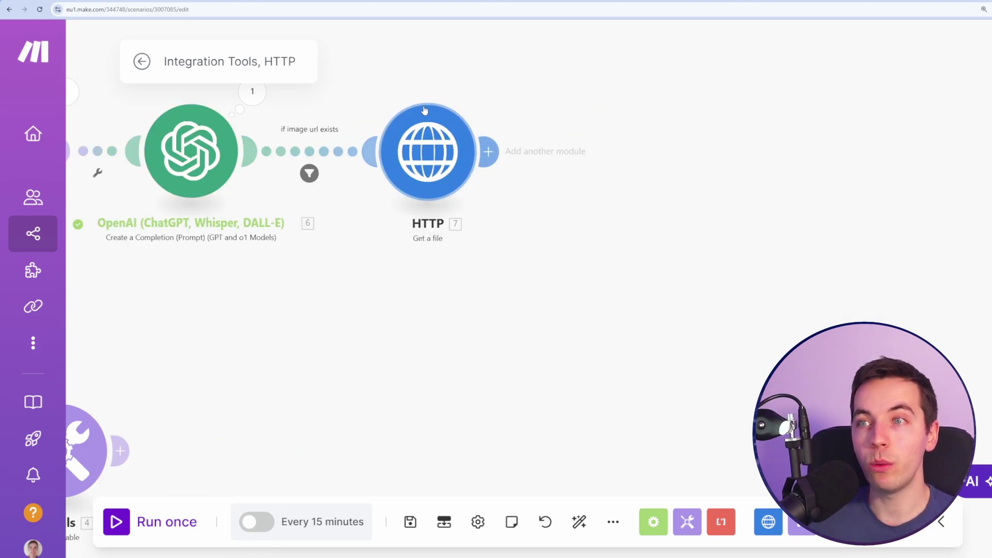
left_click(410, 522)
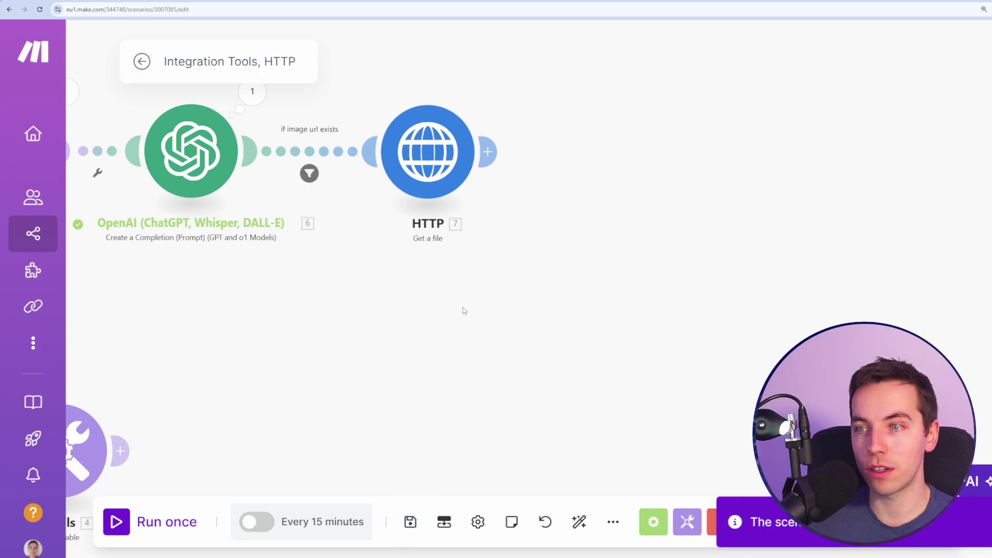
Step: Add a WordPress Create a Media Item module after the HTTP module
left_click(418, 193)
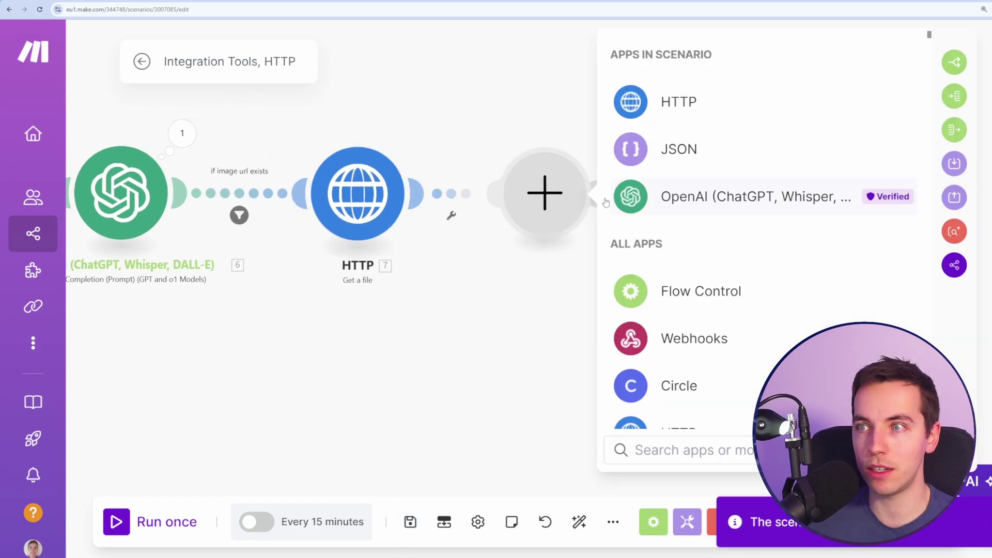
type("word")
left_click(697, 53)
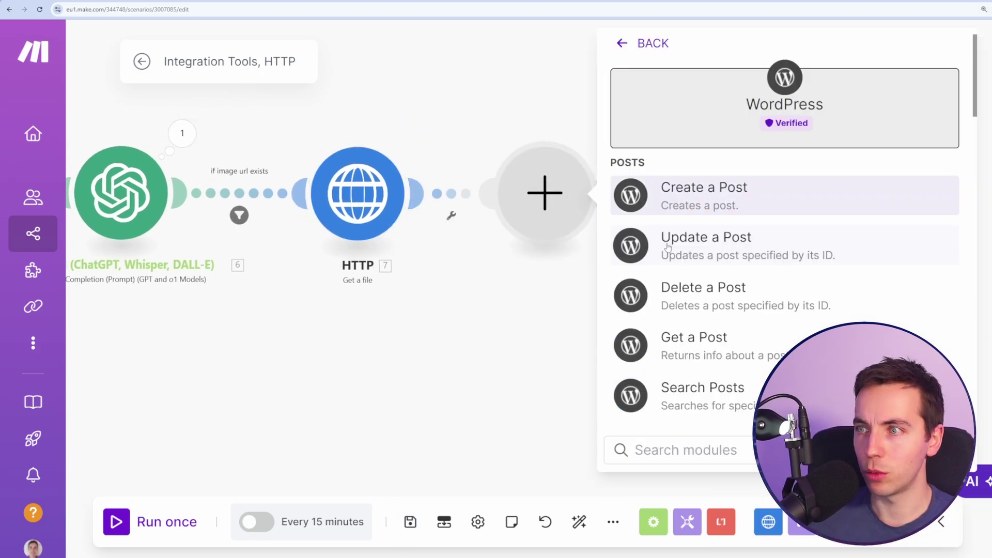
type("media")
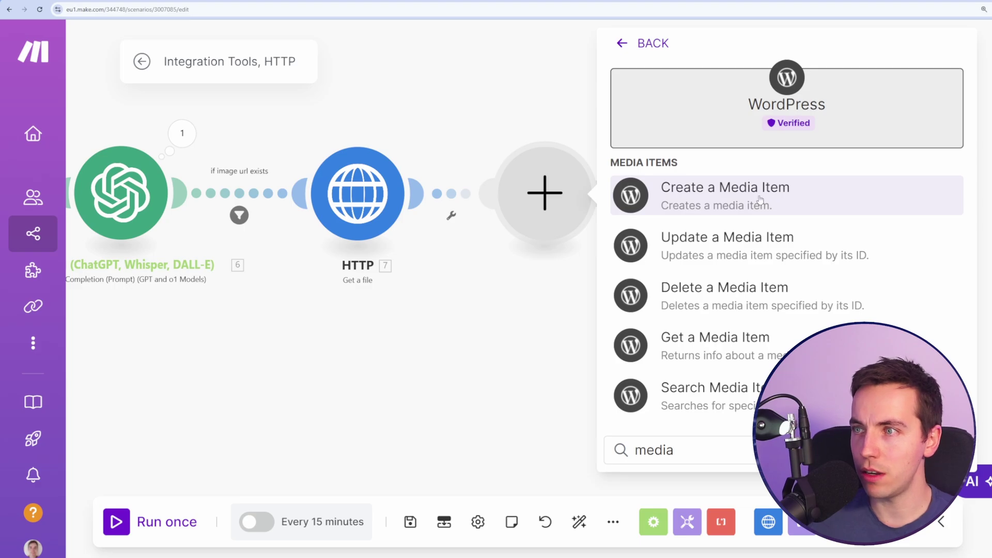
left_click(760, 201)
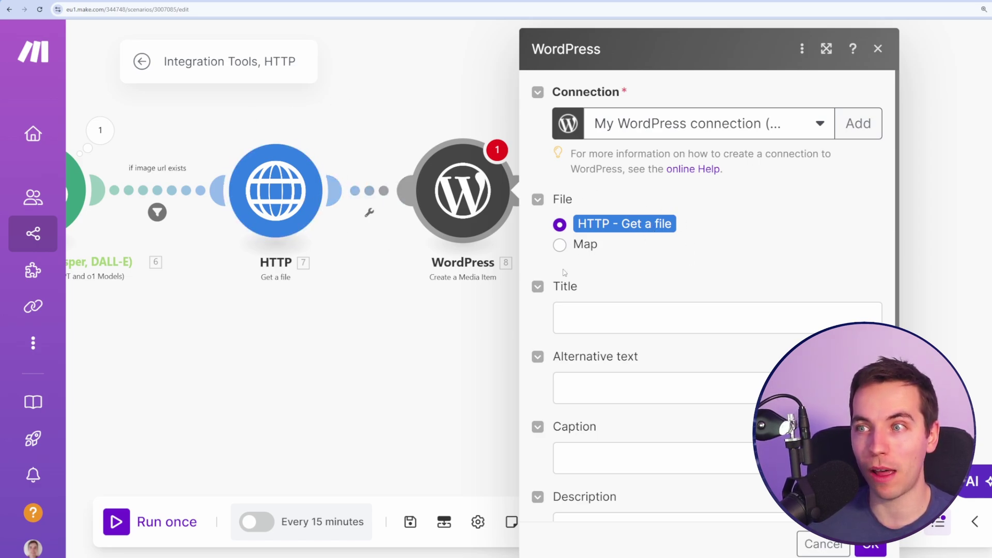
Step: Set the media item's File to Map and replace its File name mapping with OpenAI's file_name followed by an underscore
left_click(560, 244)
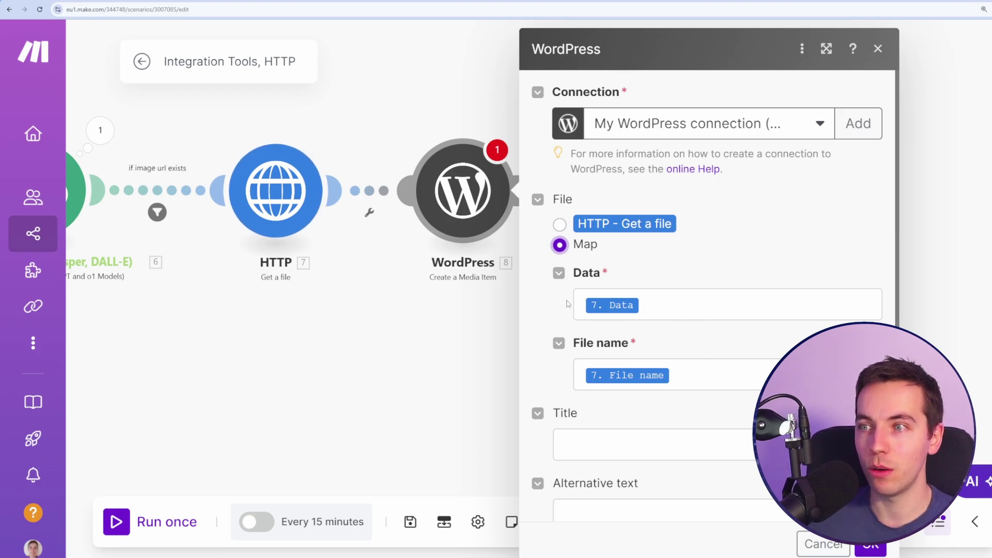
left_click_drag(472, 370, 401, 374)
left_click(649, 376)
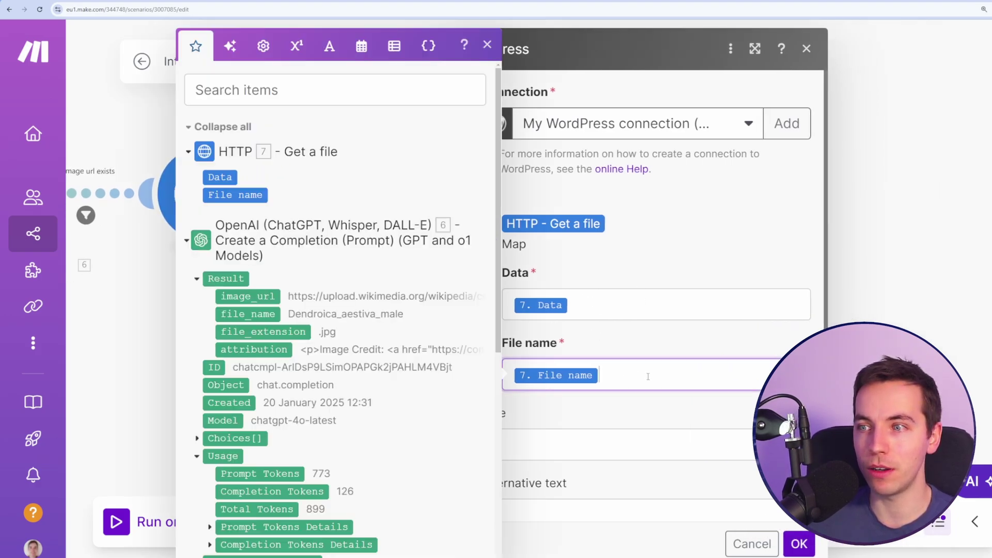
key("BackSpace")
left_click(258, 313)
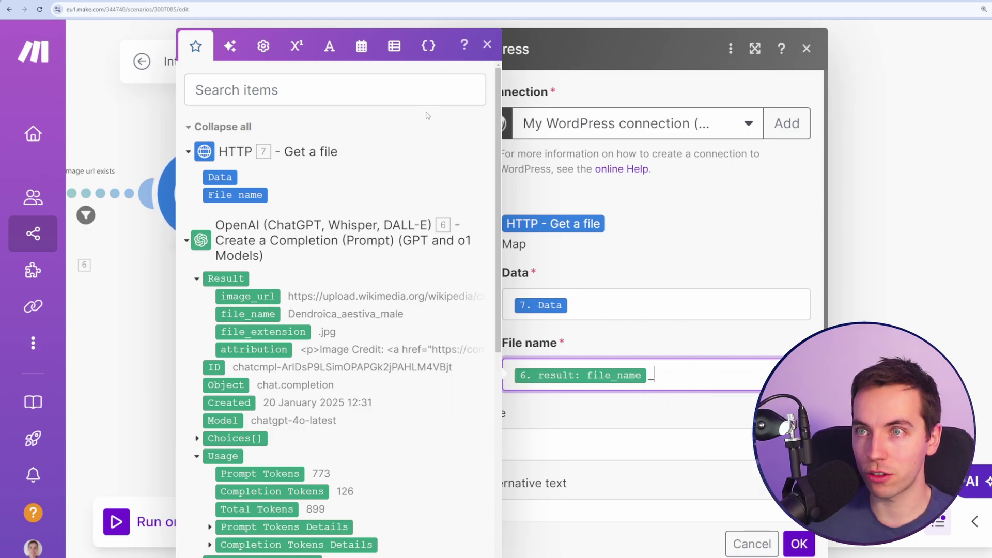
Step: Append the timestamp variable, an underscore and OpenAI's file_extension to the File name, and accept the WordPress module
left_click(394, 49)
left_click(361, 284)
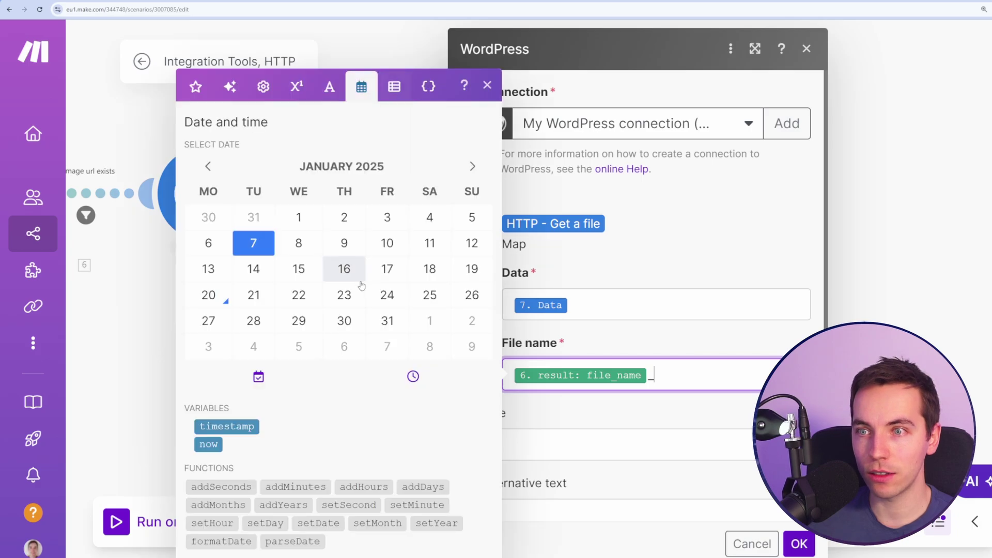
left_click(226, 426)
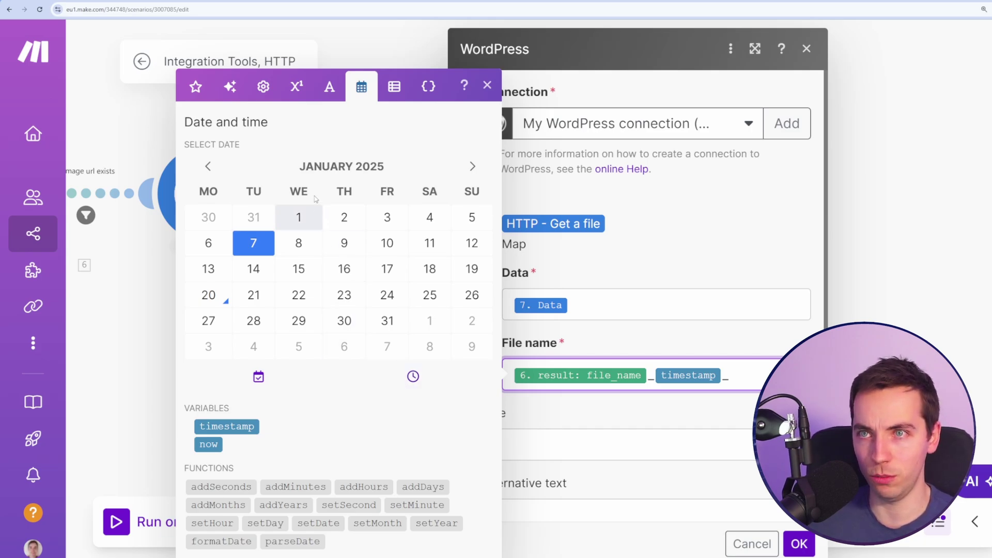
left_click(196, 87)
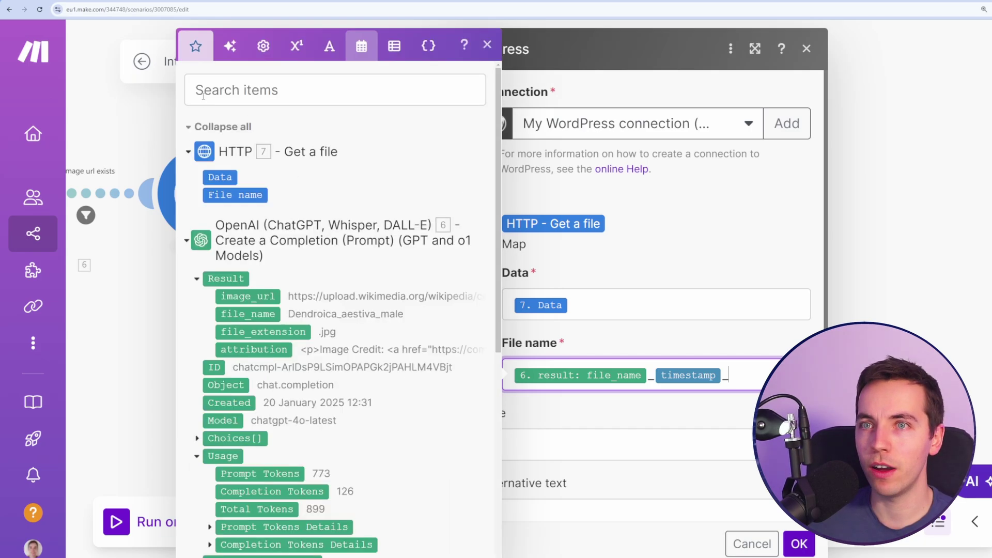
left_click(274, 330)
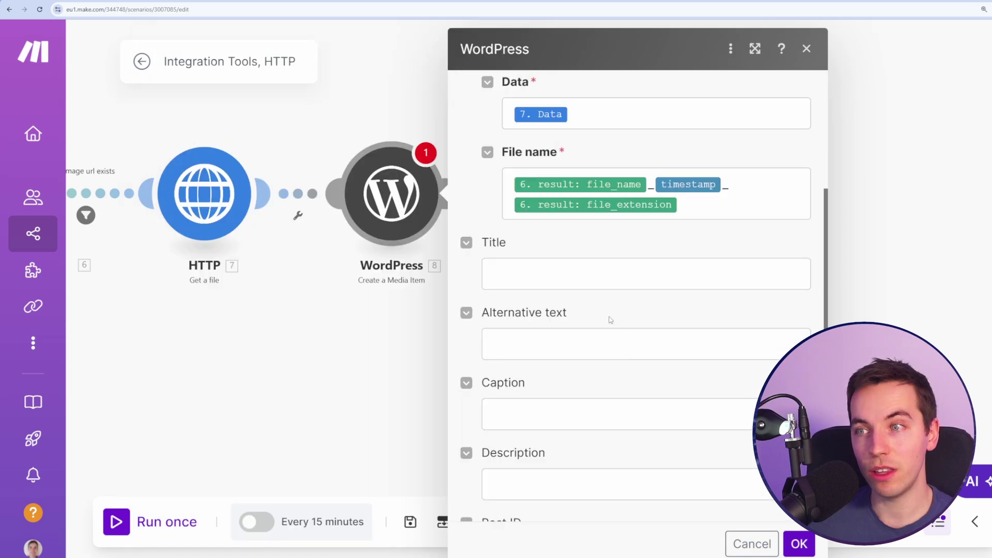
scroll(618, 376, "up", 5)
left_click(799, 544)
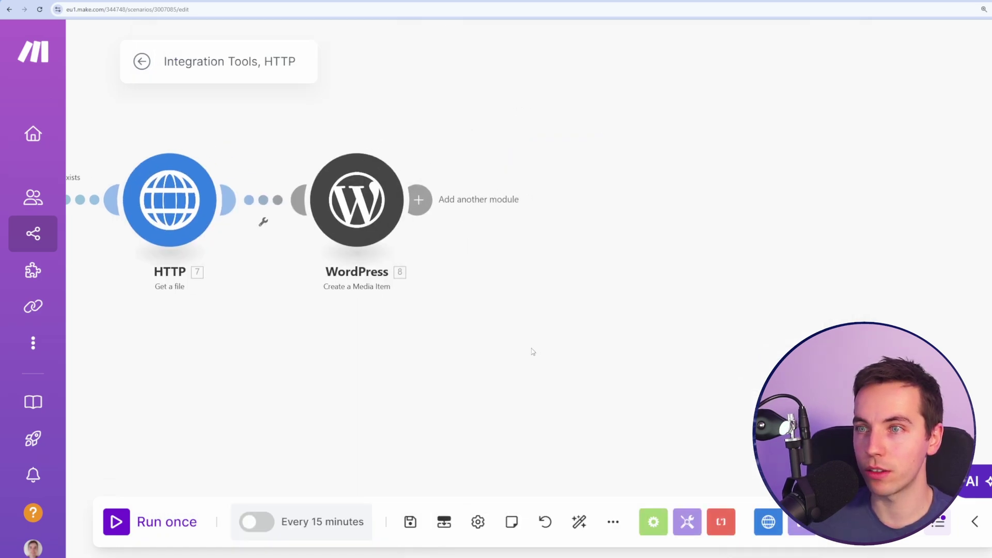
Step: Add a WordPress Get a Media Item module with the created item's Media Item ID mapped as its Media item ID
left_click(400, 227)
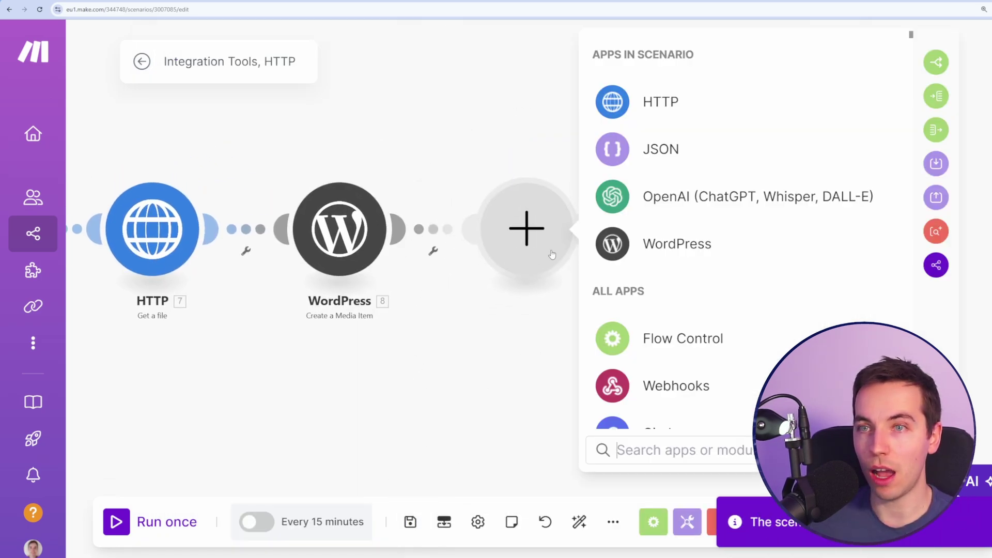
left_click(725, 236)
scroll(754, 254, "down", 5)
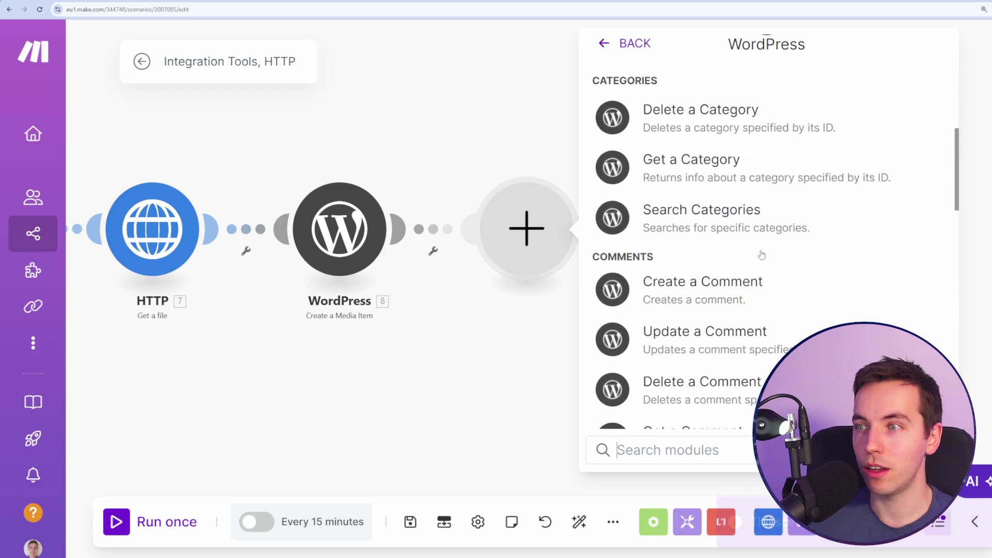
type("media")
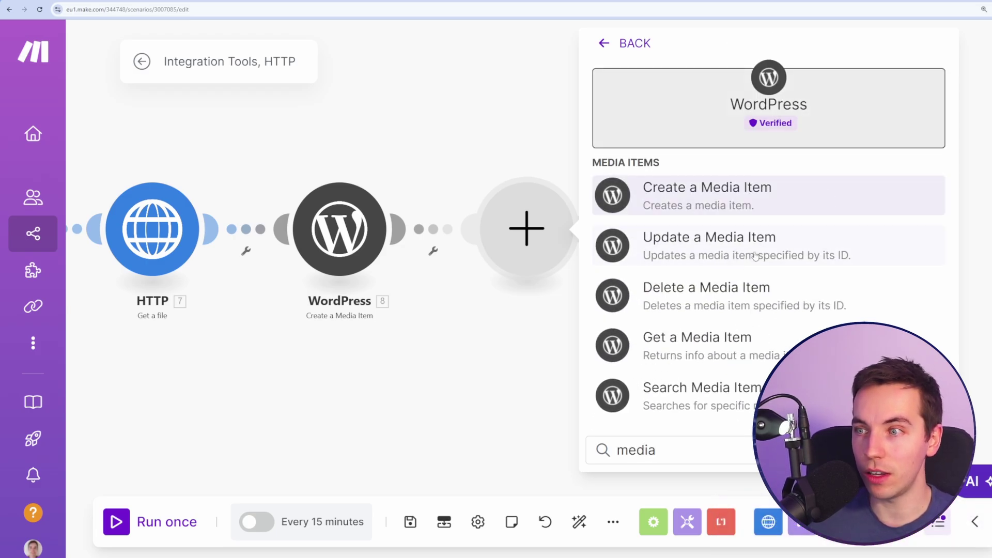
left_click(752, 333)
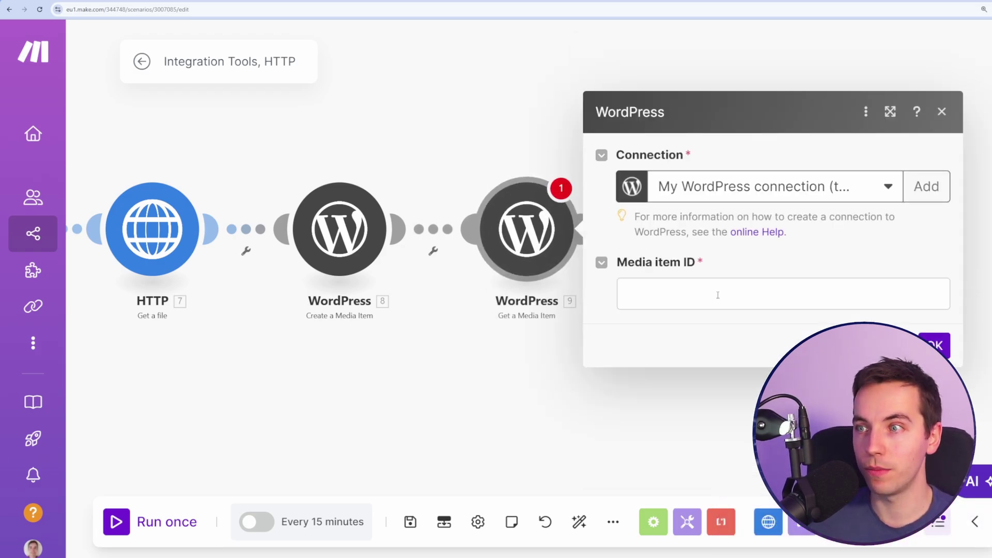
left_click(672, 294)
left_click(387, 177)
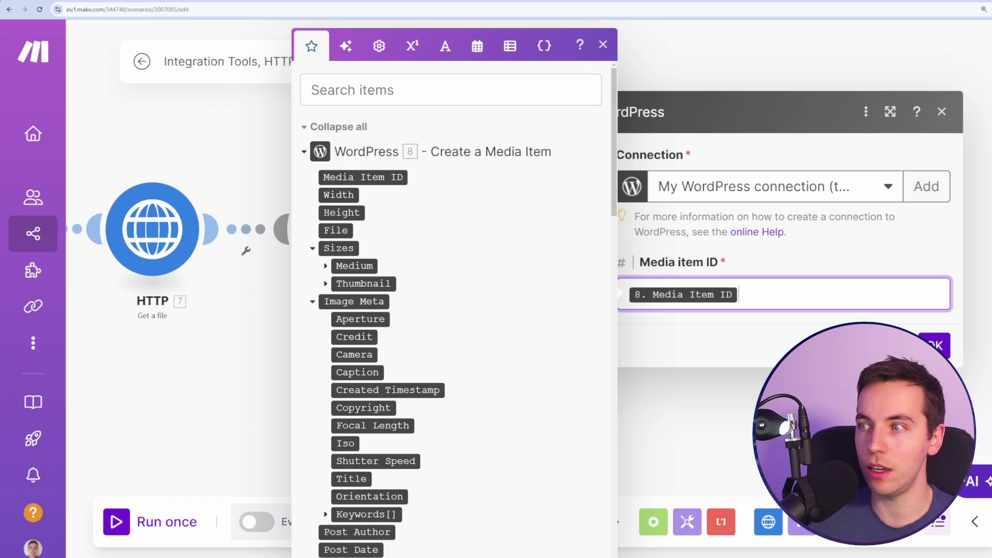
left_click(934, 345)
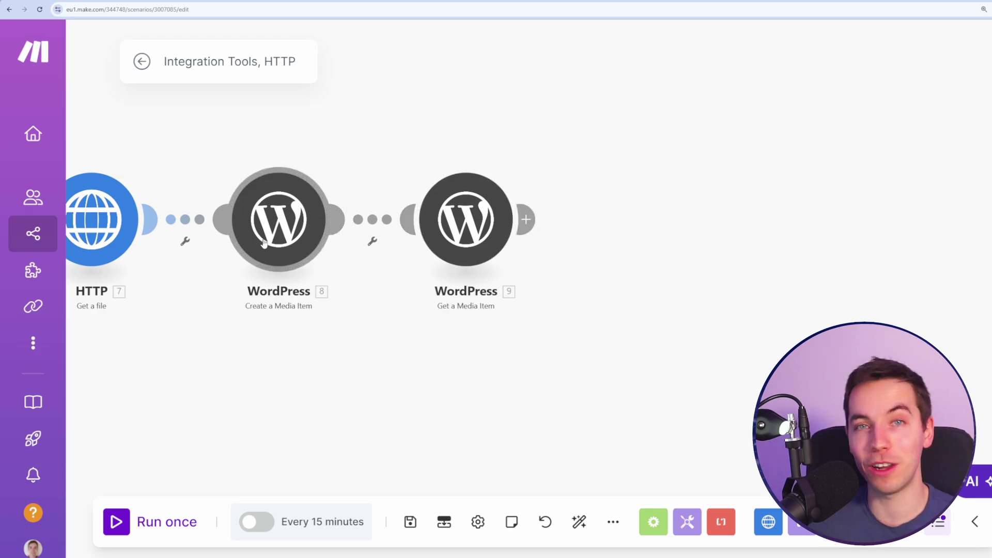
Step: Add a WordPress Create a Post module after the Get a Media Item module
left_click_drag(415, 385, 303, 372)
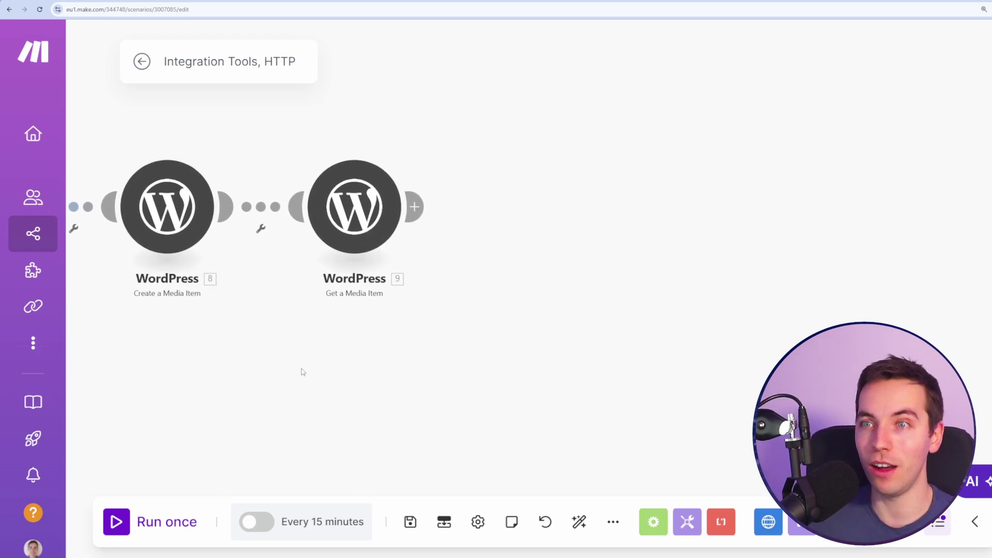
left_click(382, 207)
left_click(614, 244)
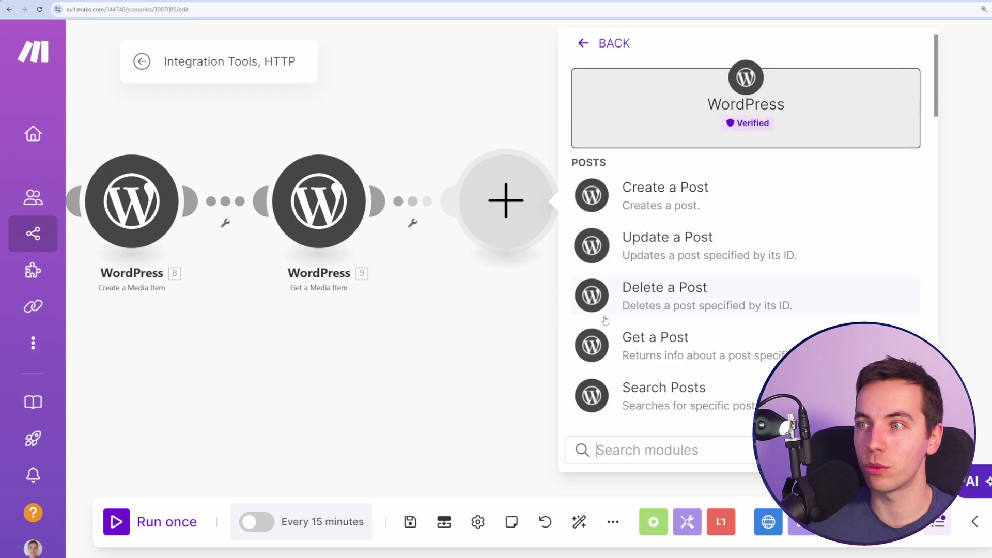
left_click(697, 207)
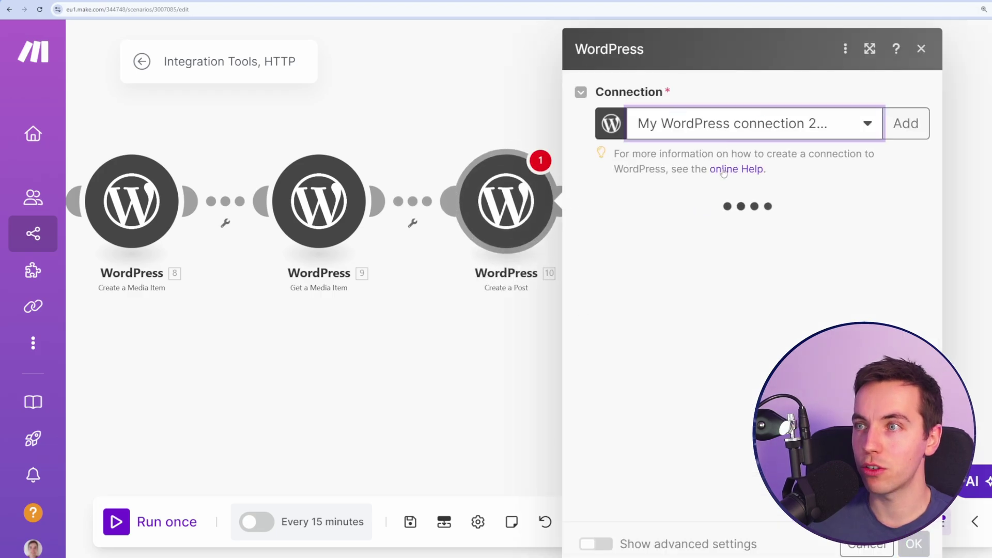
Step: Set the new post's Title to "This is a test blog post"
left_click(685, 224)
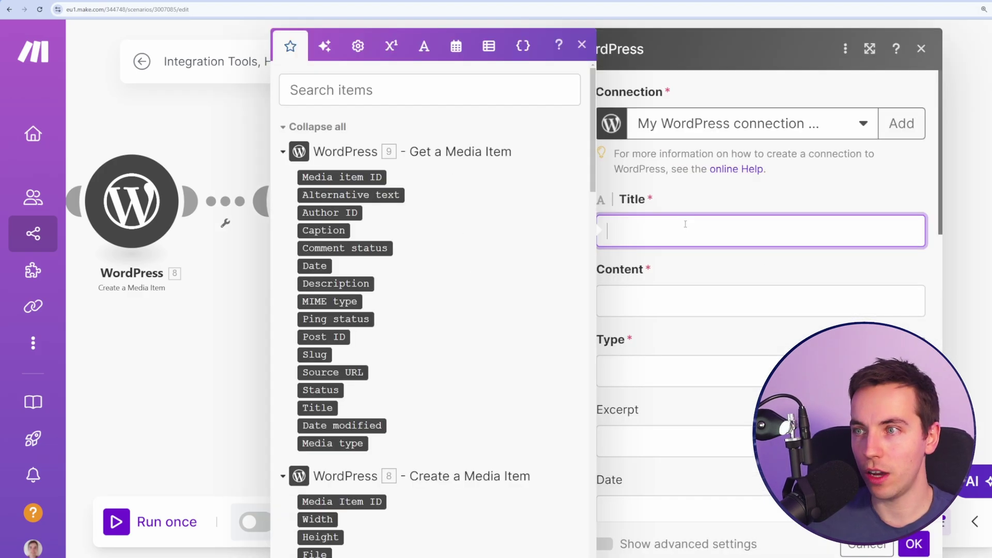
type("This is a test blog poset")
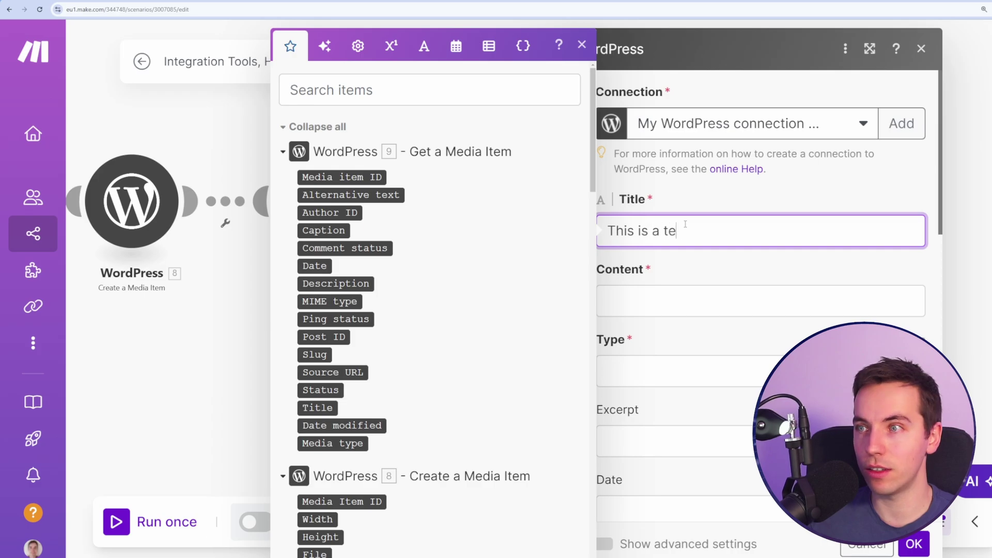
key("BackSpace")
key("BackSpace")
type("t blog post")
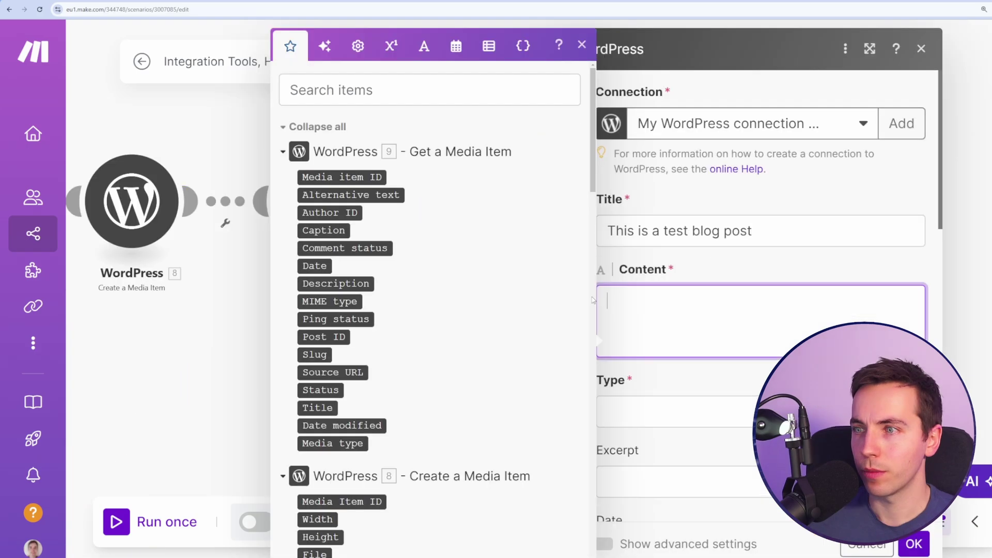
Step: Enter "<p>This is the starting content of the blog post</p>" as the post's Content, followed by a blank line
type("<p>")
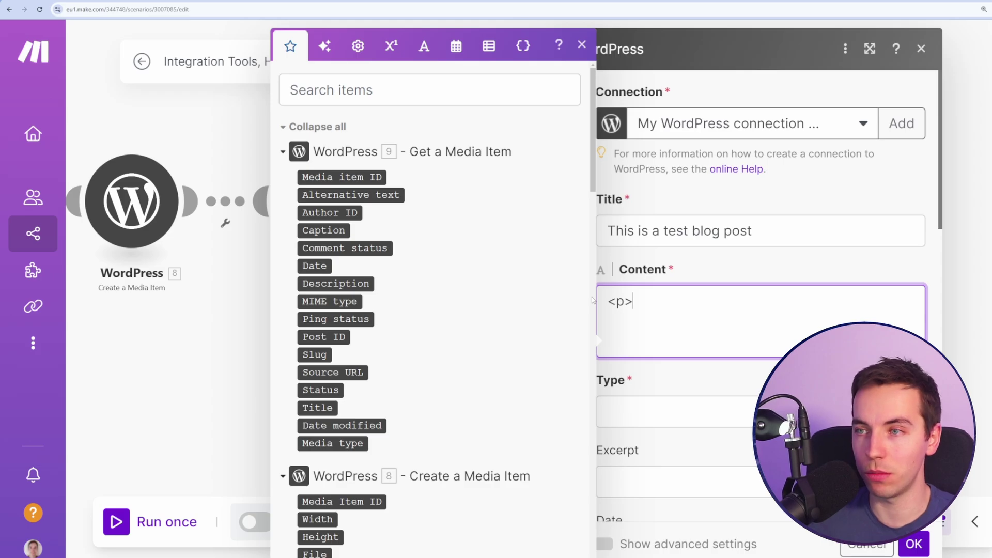
type("This is the starting conten")
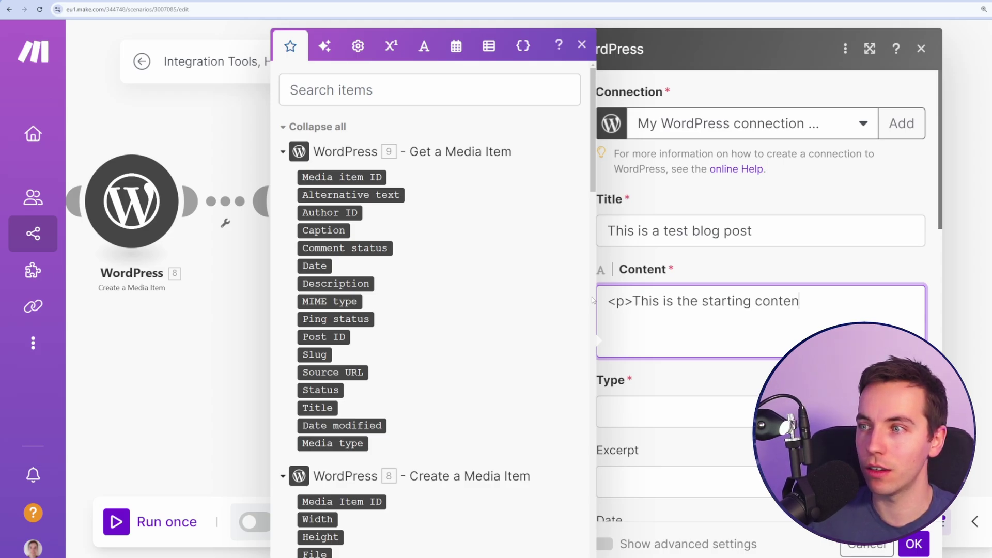
type("t of the blog post</p>")
key("Return")
key("Return")
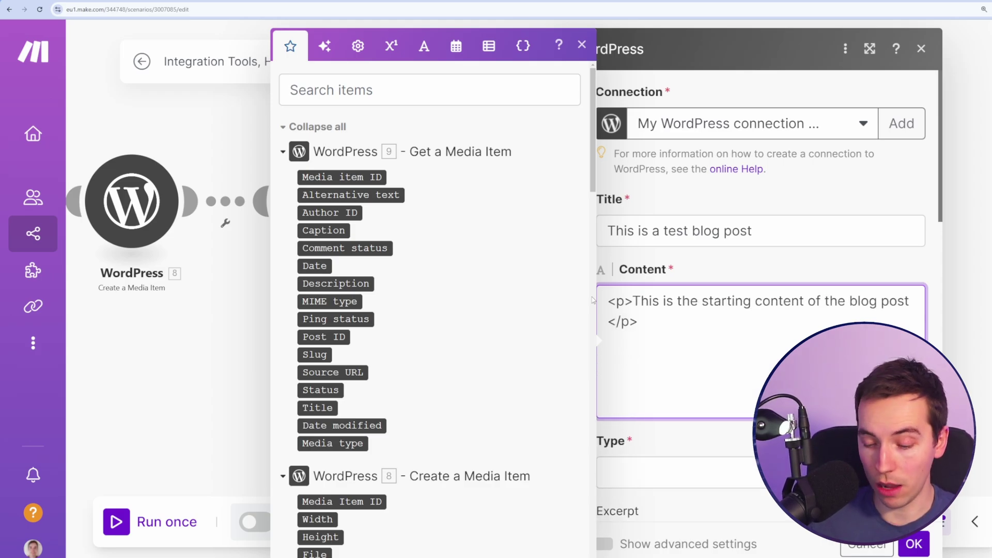
type("<p")
key("BackSpace")
type("img>")
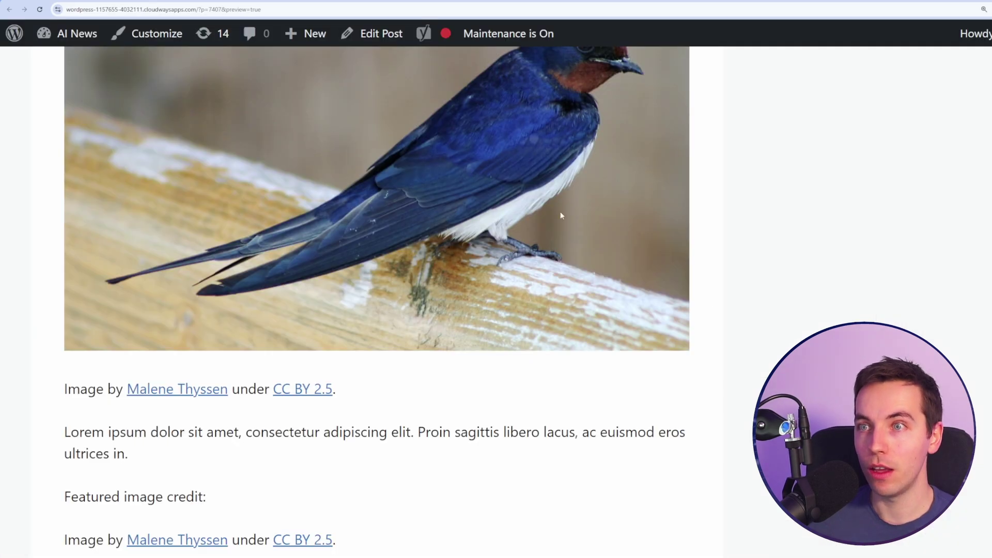
Step: Review the example post's preview, and map Create a Media Item's Media Item ID as the new post's Featured media ID
scroll(559, 212, "down", 4)
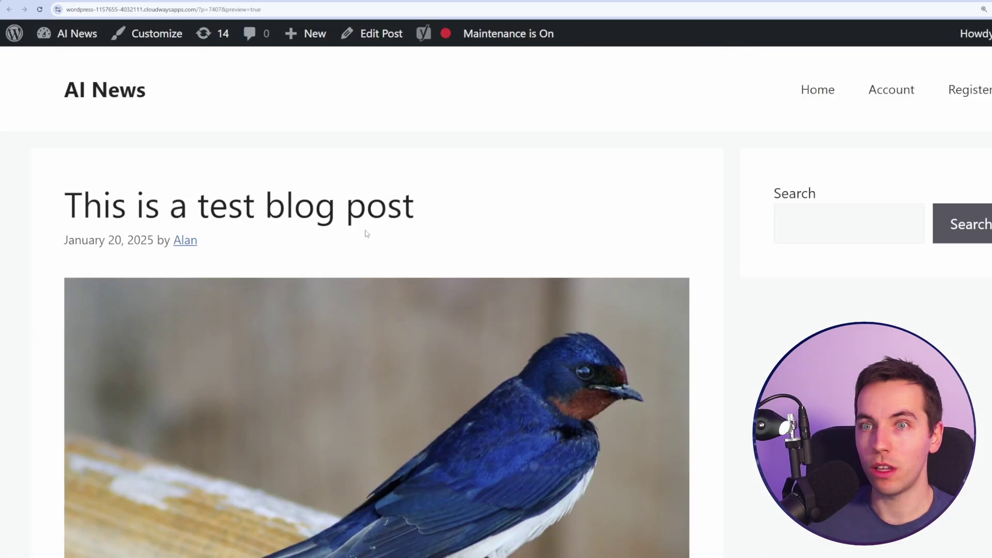
scroll(318, 179, "down", 2)
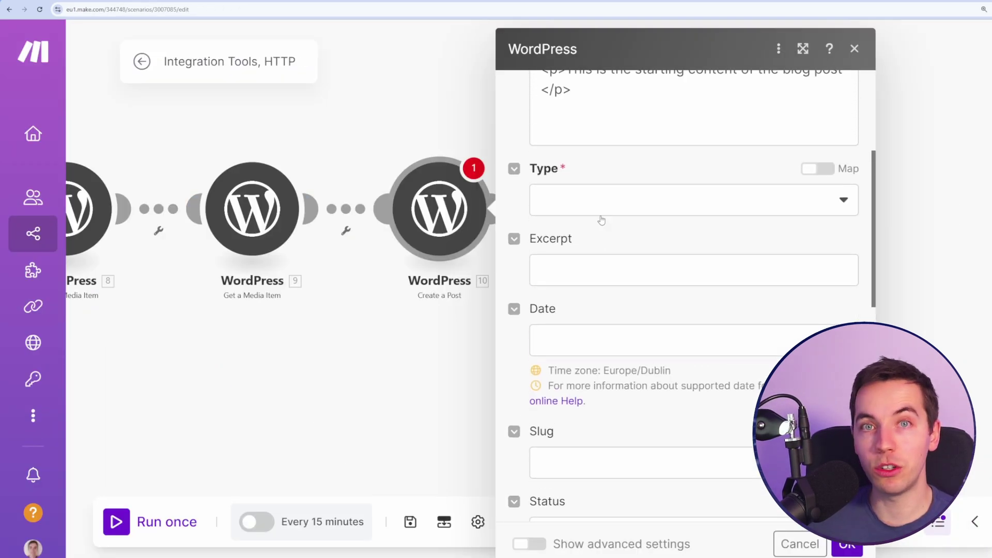
scroll(631, 194, "down", 10)
scroll(631, 194, "down", 2)
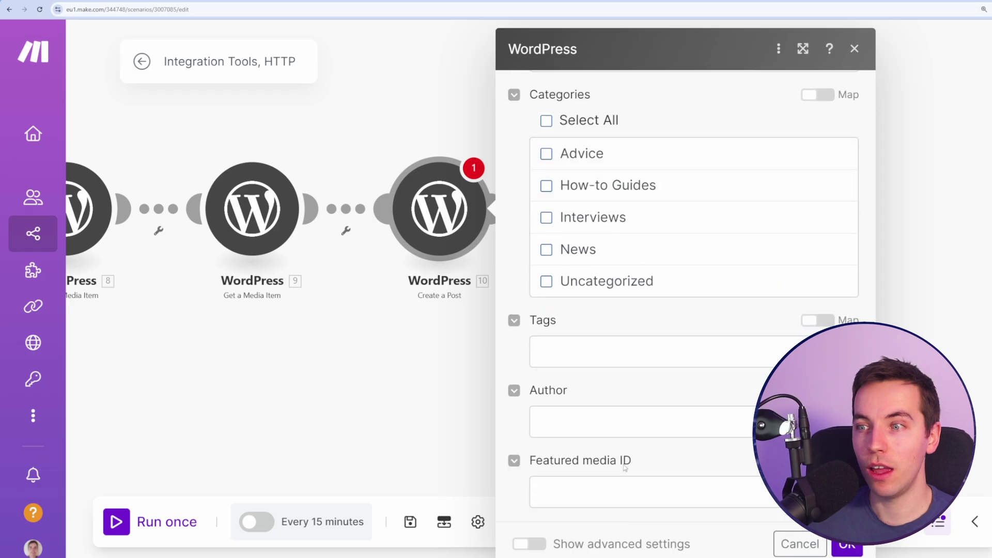
left_click(594, 485)
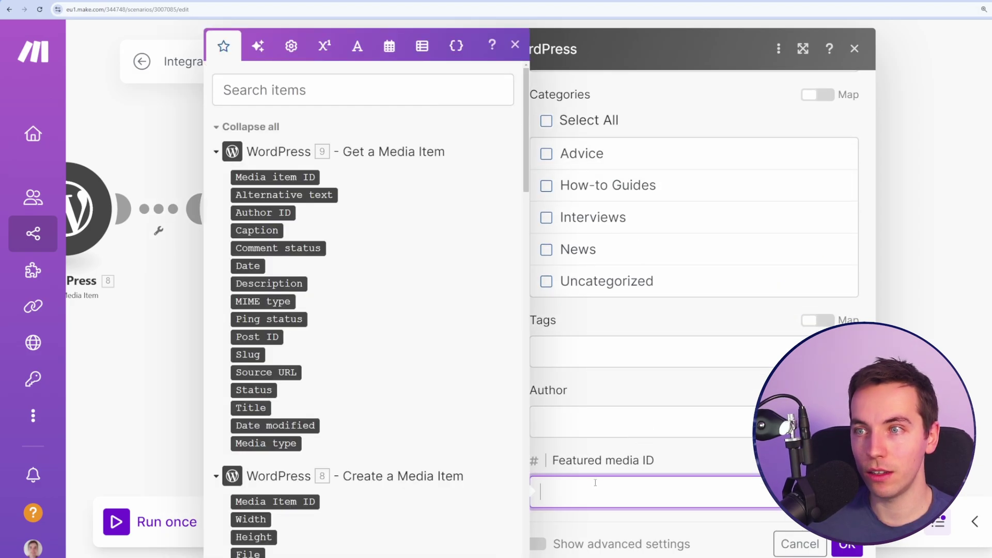
scroll(298, 290, "down", 4)
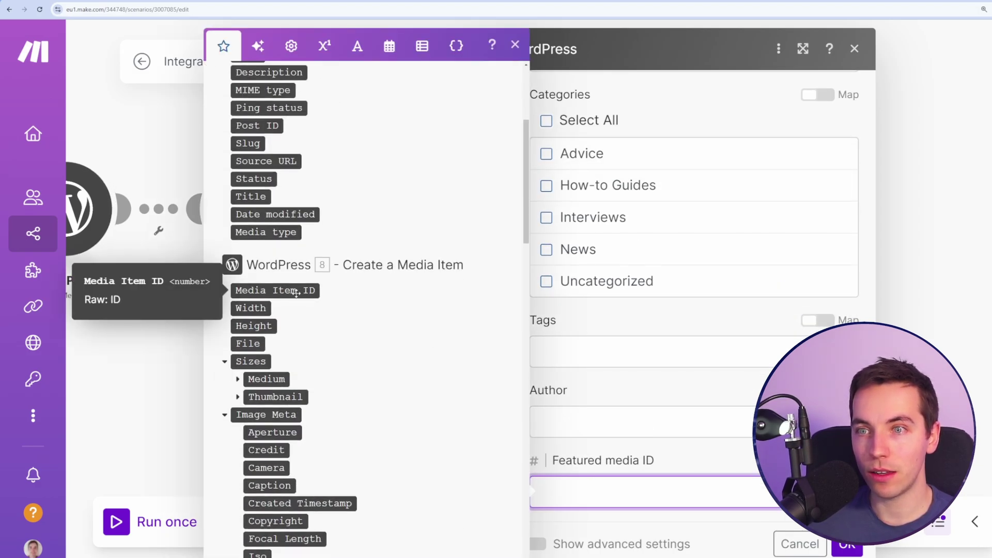
left_click(308, 290)
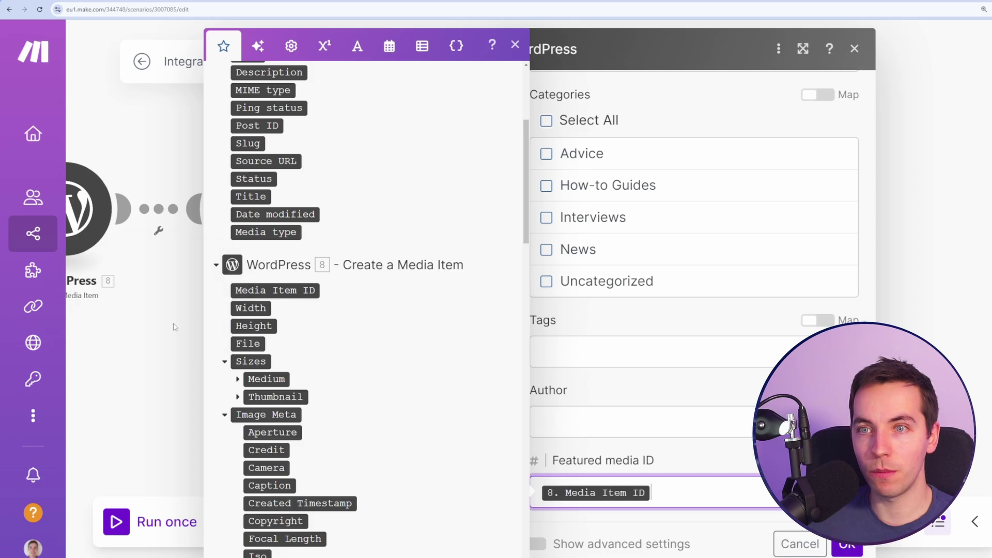
left_click(850, 548)
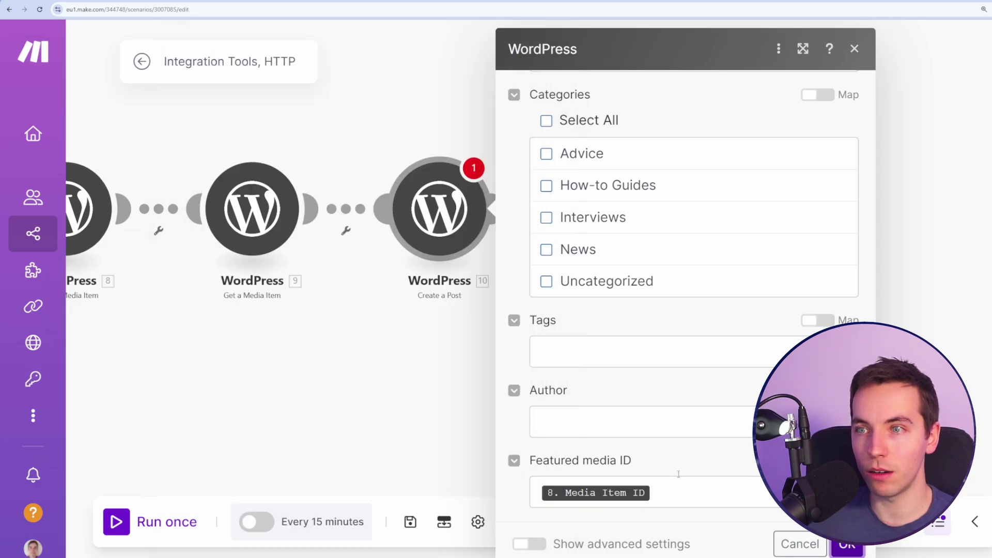
Step: Set the required Type of the Create a Post module to Posts
left_click_drag(220, 299, 348, 312)
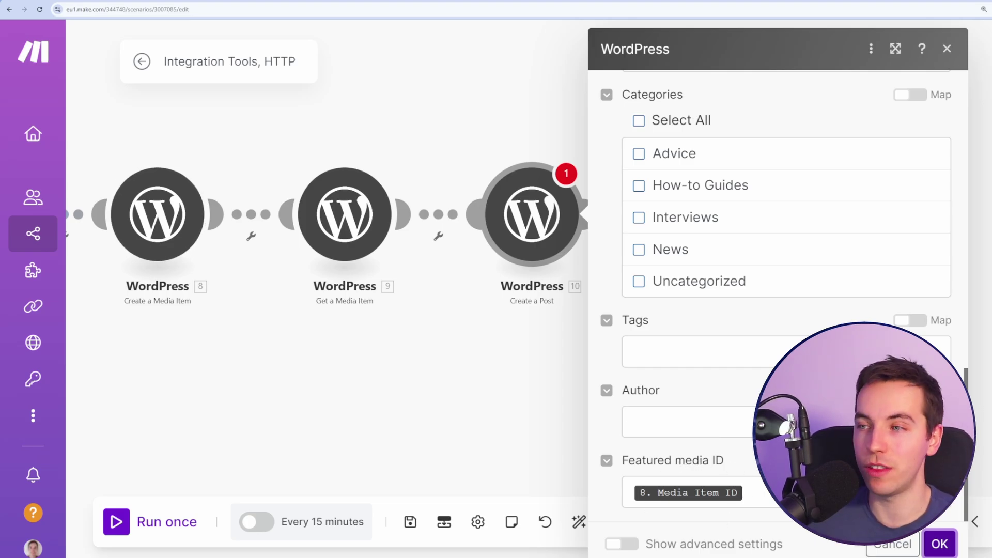
scroll(692, 358, "up", 10)
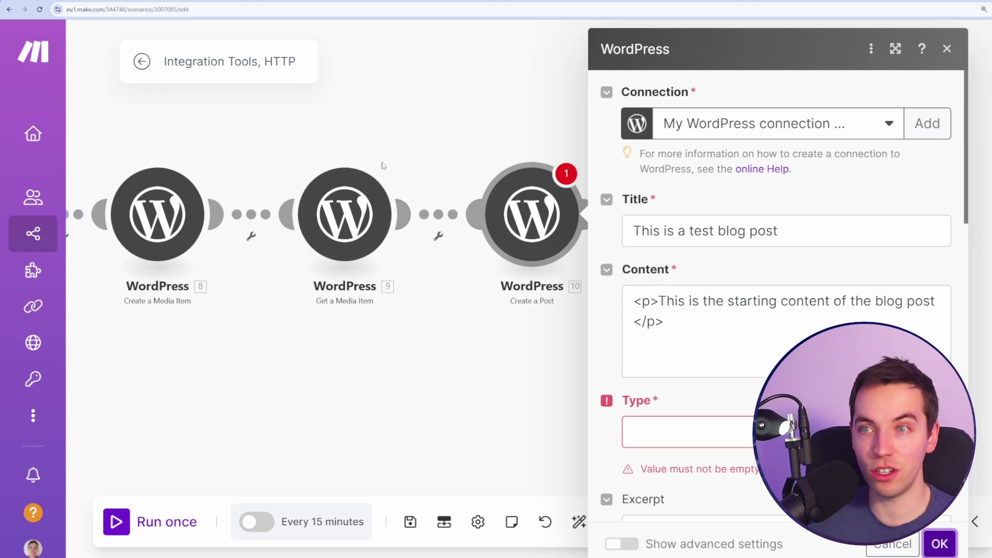
scroll(718, 331, "down", 2)
left_click(739, 341)
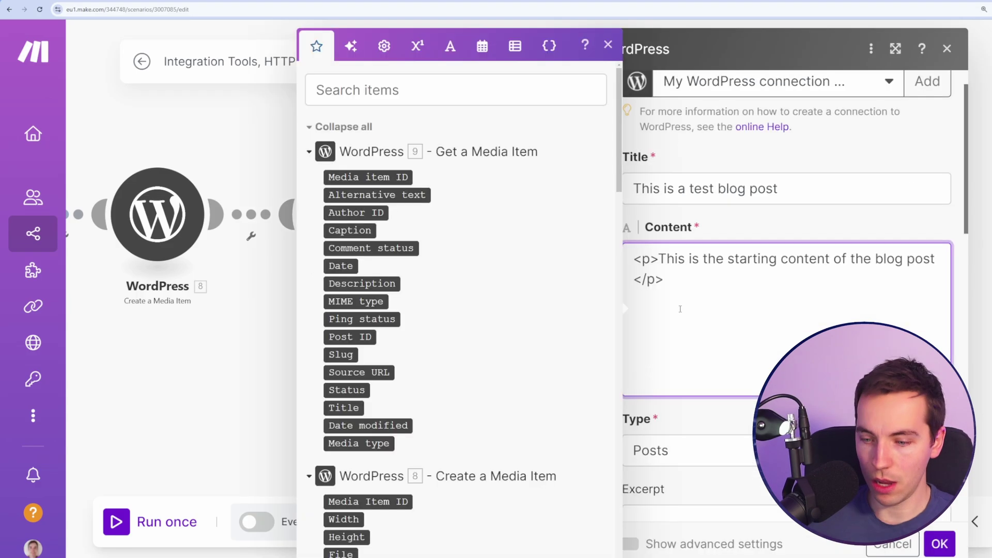
Step: Start an image tag with an opened src attribute, <img src=", below the first paragraph of the post's Content
type("<img<")
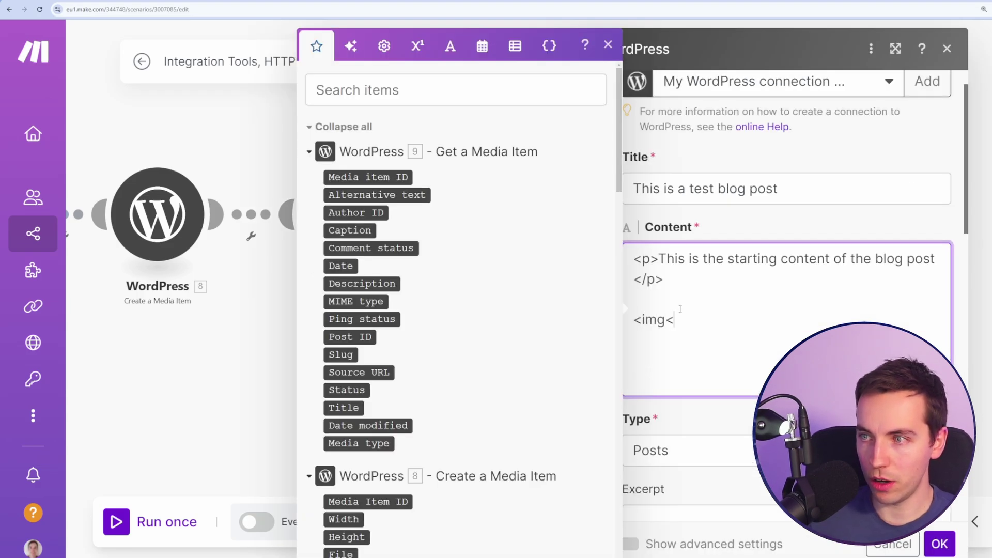
key("BackSpace")
type(">")
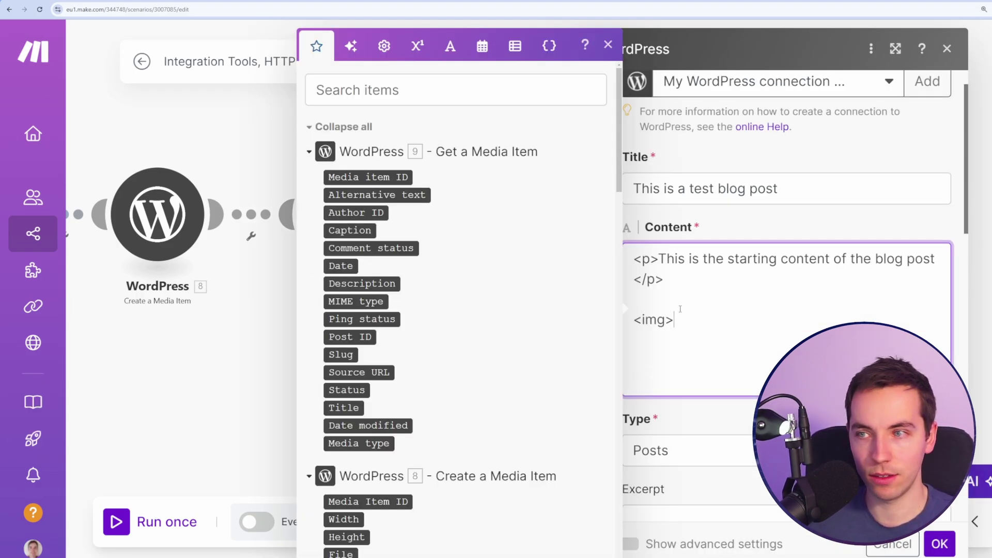
key("BackSpace")
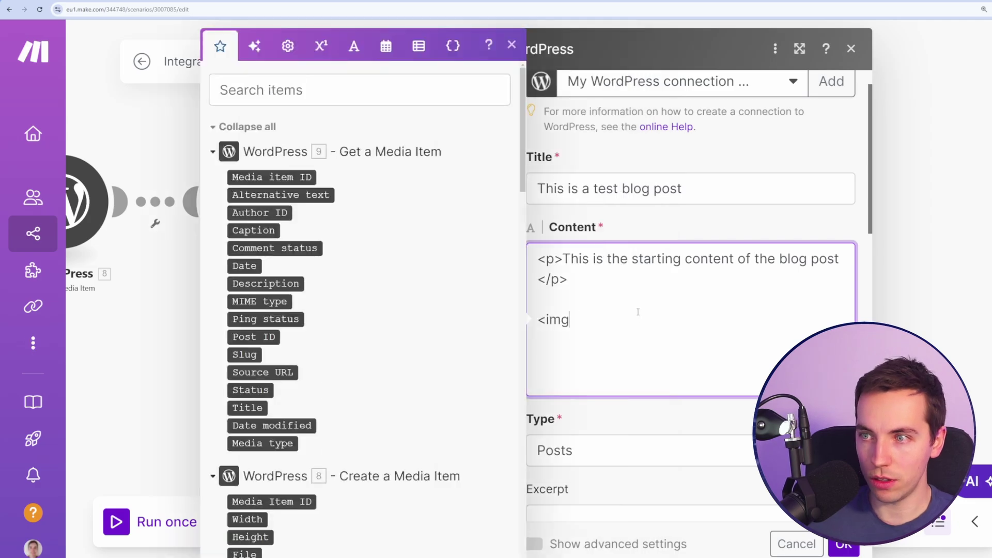
type("src")
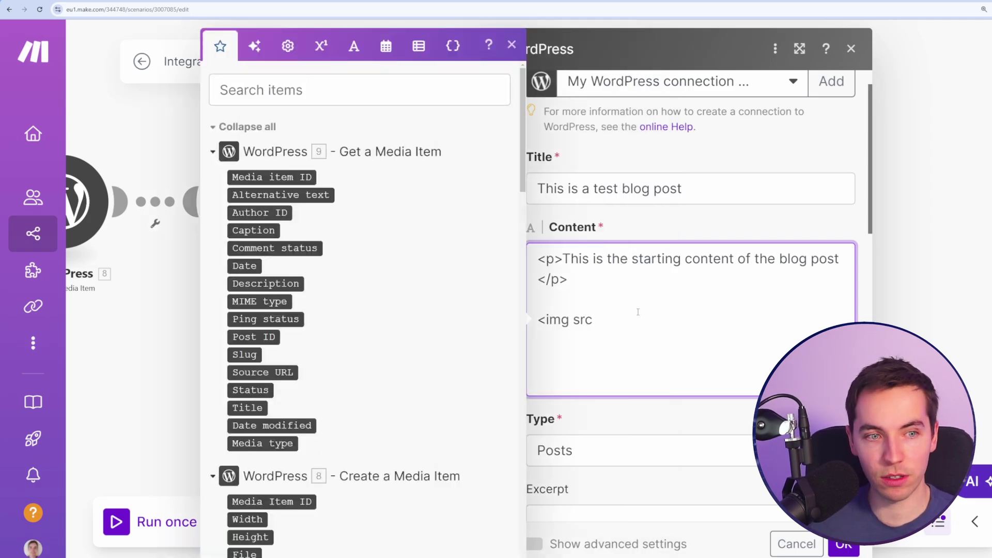
type("=\"")
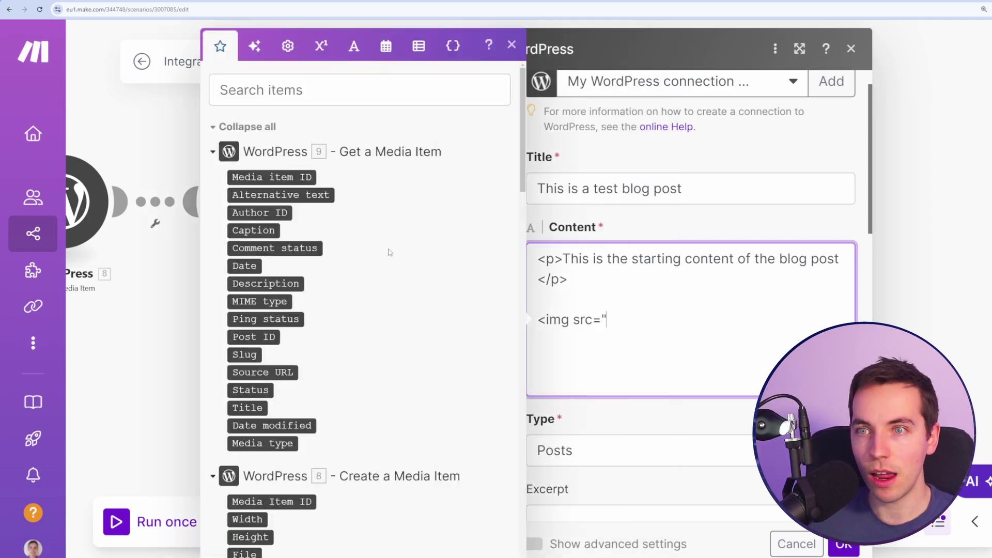
Step: Map Get a Media Item's Source URL as the image's src value and close the tag with "/>
scroll(345, 230, "down", 5)
scroll(345, 229, "down", 8)
scroll(361, 237, "up", 14)
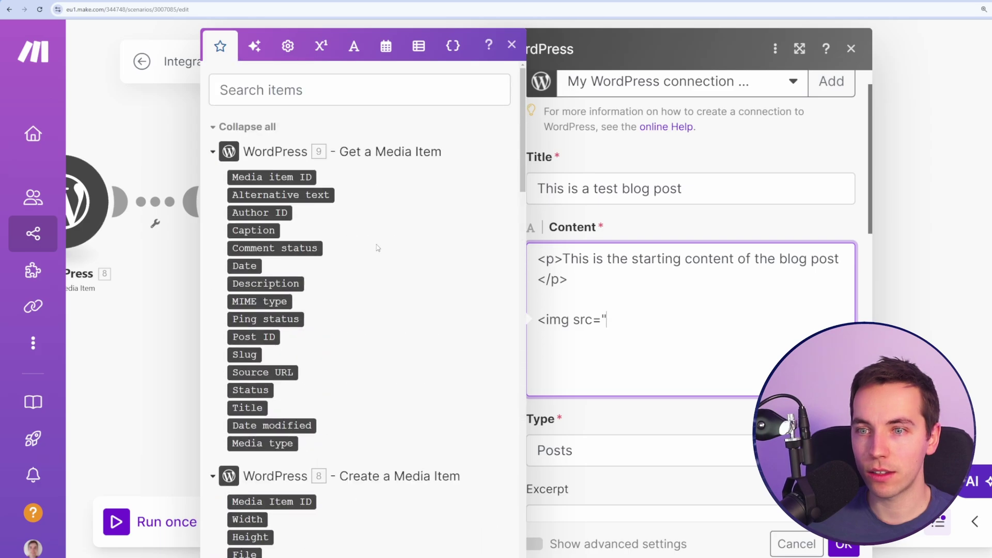
left_click(281, 372)
type("\"/>")
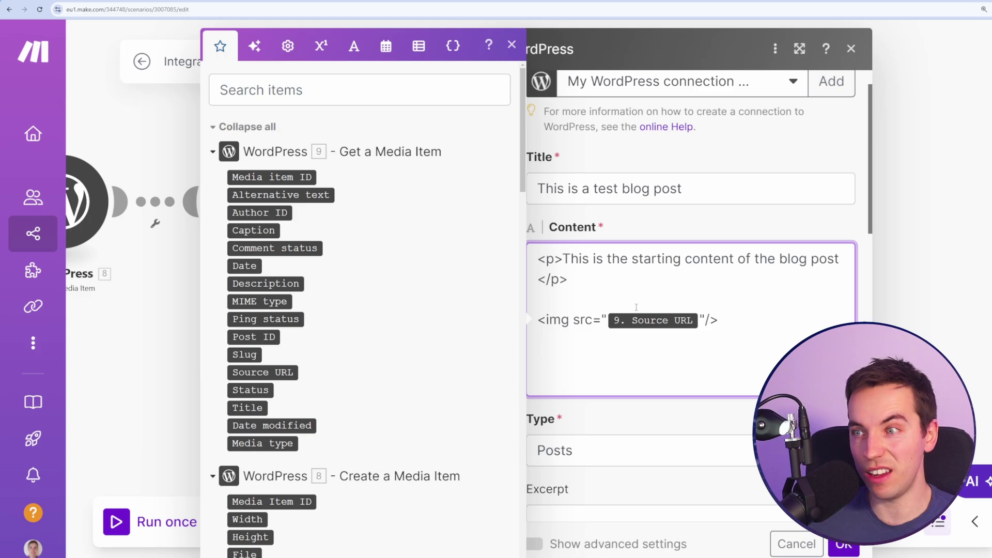
Step: Insert OpenAI's attribution result on the line directly below the image tag in the Content
key("Return")
key("Return")
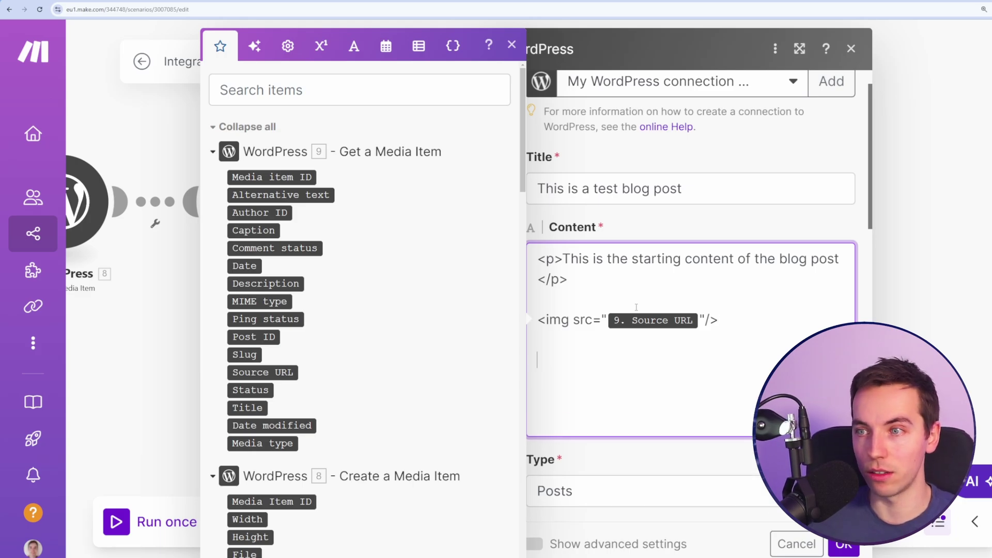
scroll(362, 232, "down", 15)
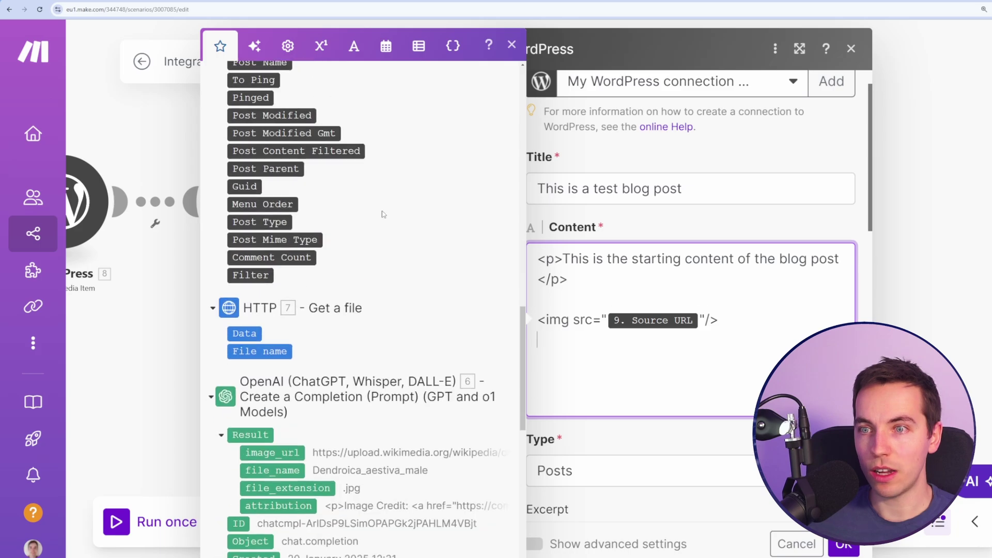
left_click(282, 381)
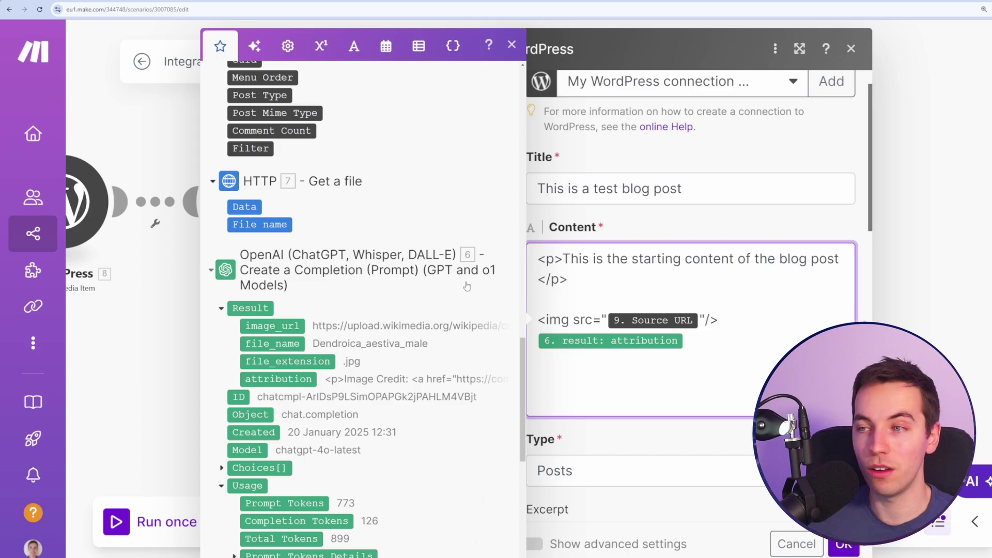
Step: Add the paragraph <p>Featured image credit:</p> below the attribution in the post's Content, followed by OpenAI's attribution result on the next line
key("Return")
key("Return")
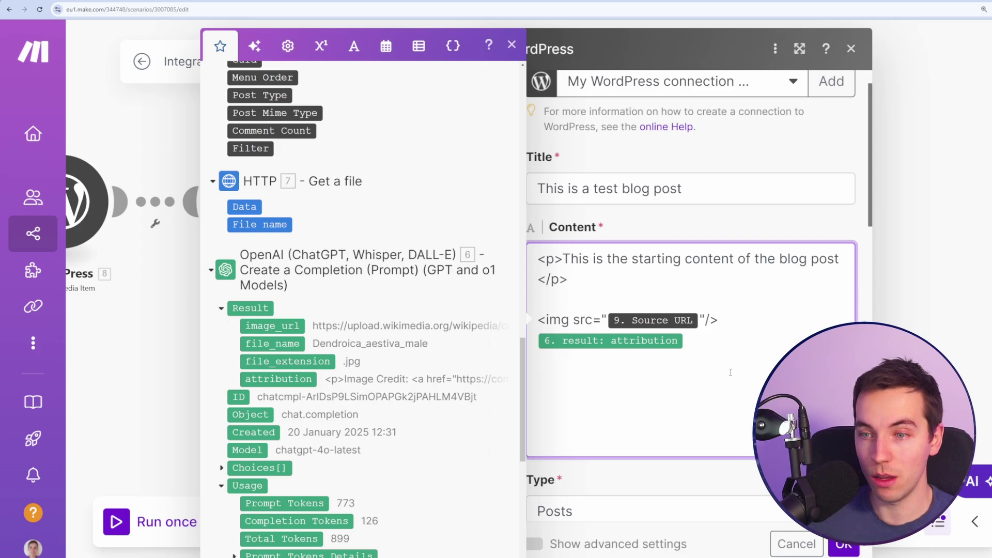
type("Feat")
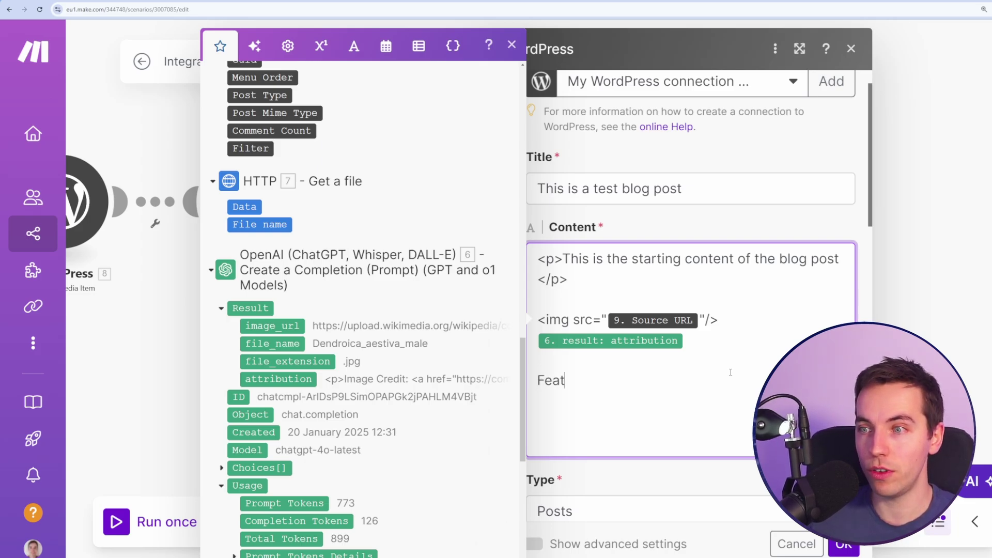
type("ured image credit:")
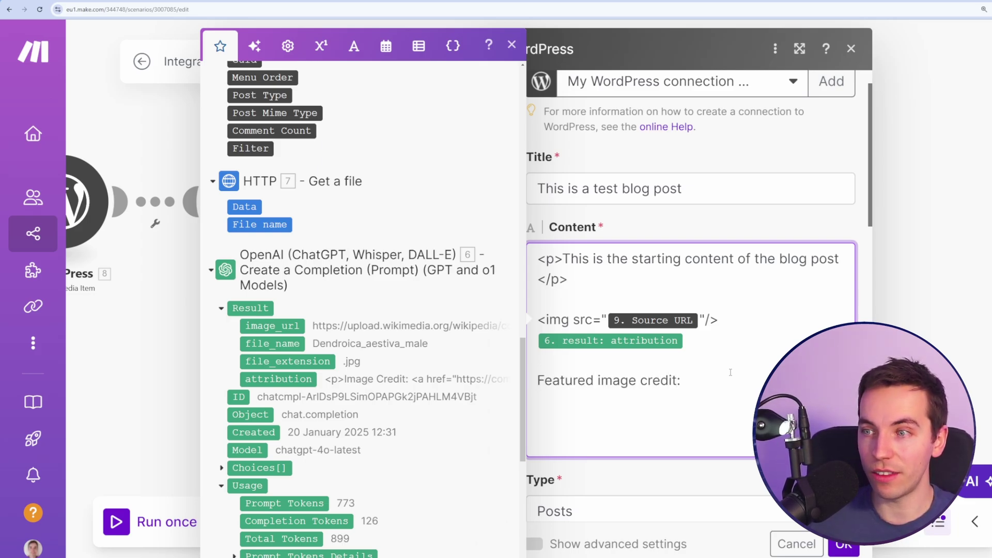
type("<p>")
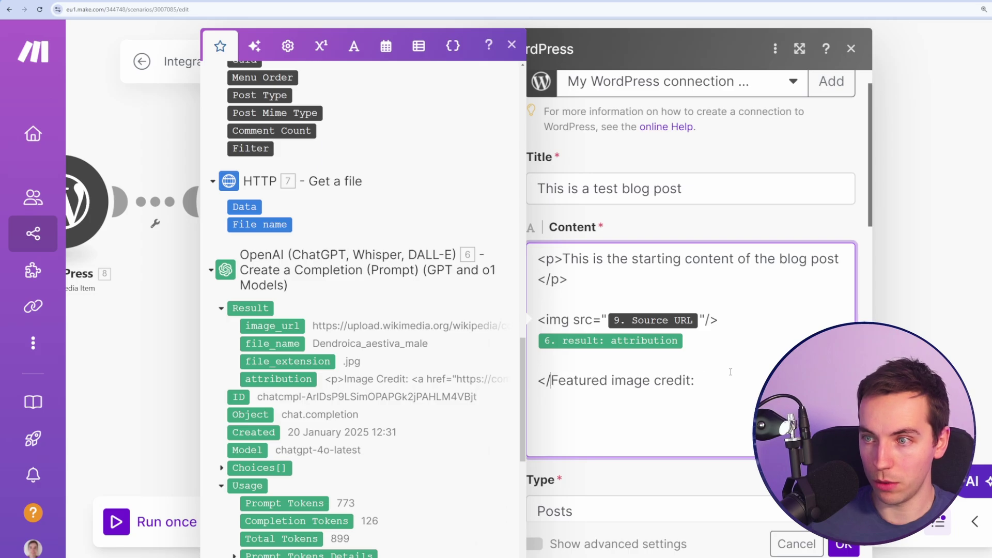
key("ctrl+Right")
key("ctrl+Right")
key("ctrl+Right")
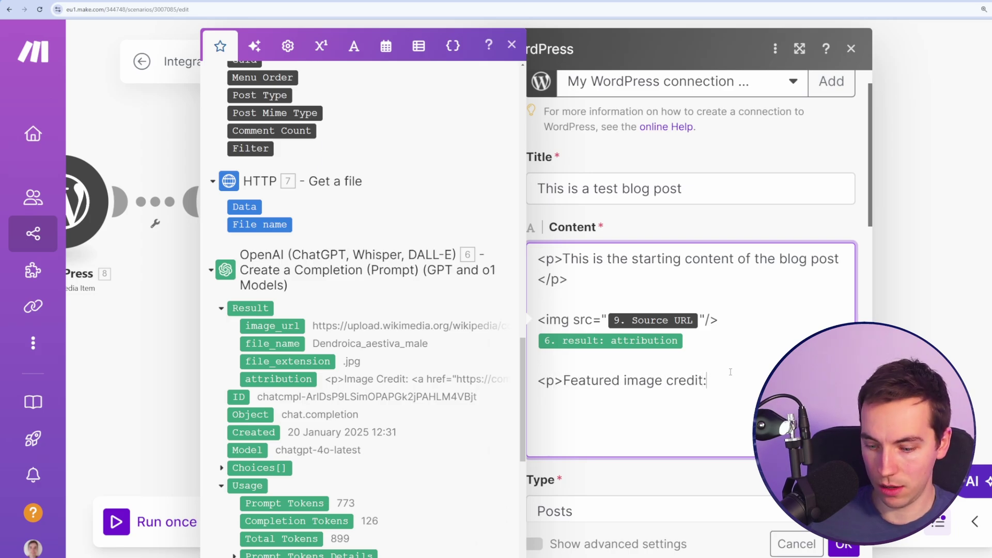
type("</p>")
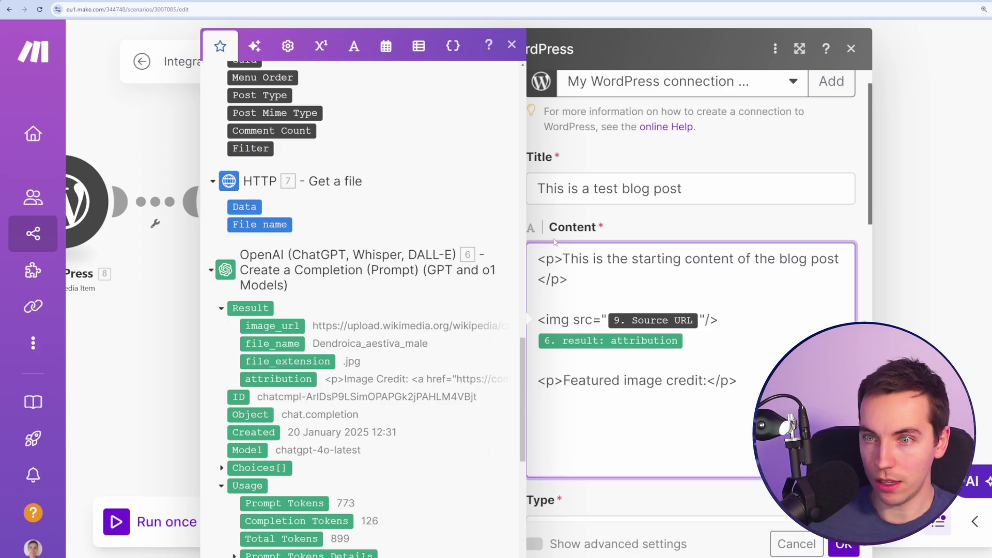
left_click_drag(275, 380, 616, 401)
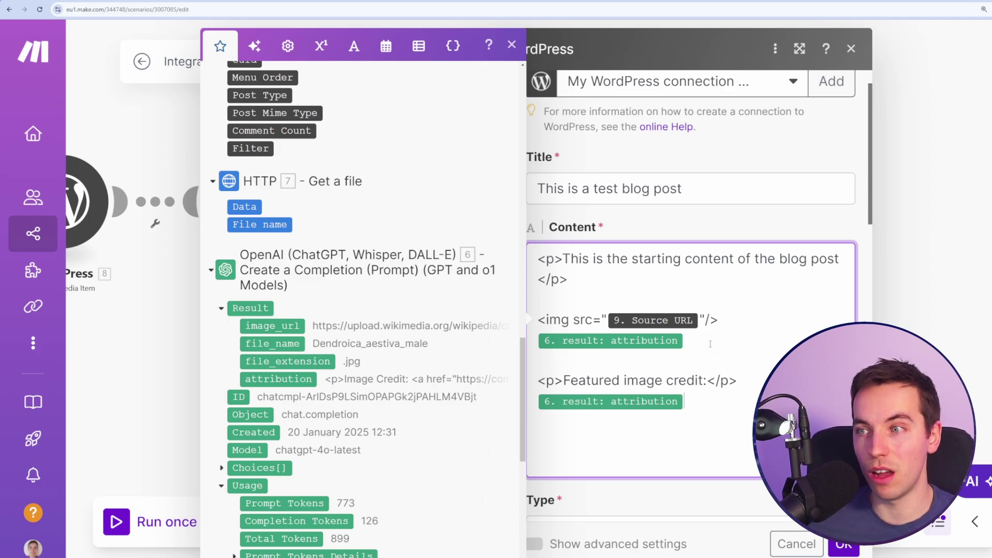
Step: Save the Create a Post settings together with the scenario and run the scenario once
left_click(836, 545)
left_click(410, 522)
scroll(671, 397, "left", 8)
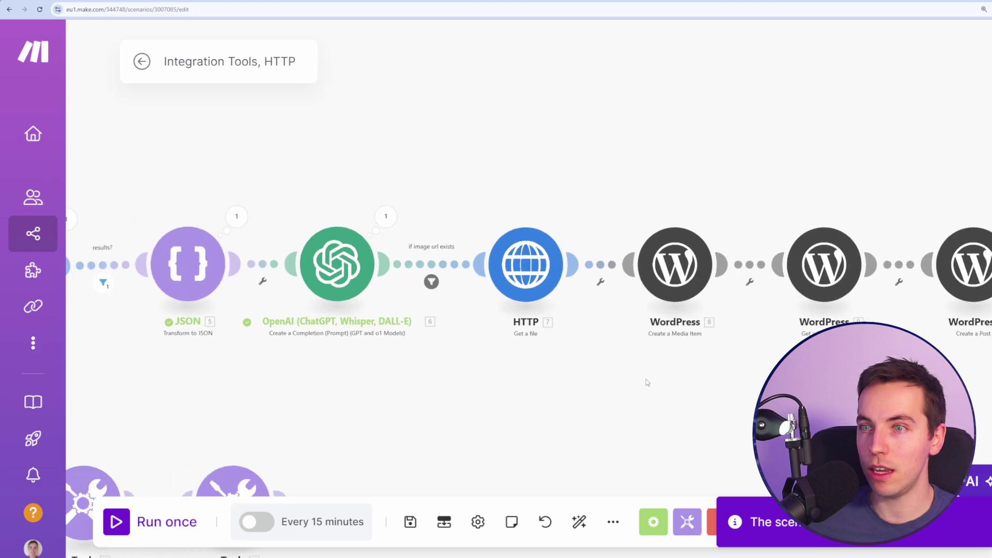
left_click(121, 532)
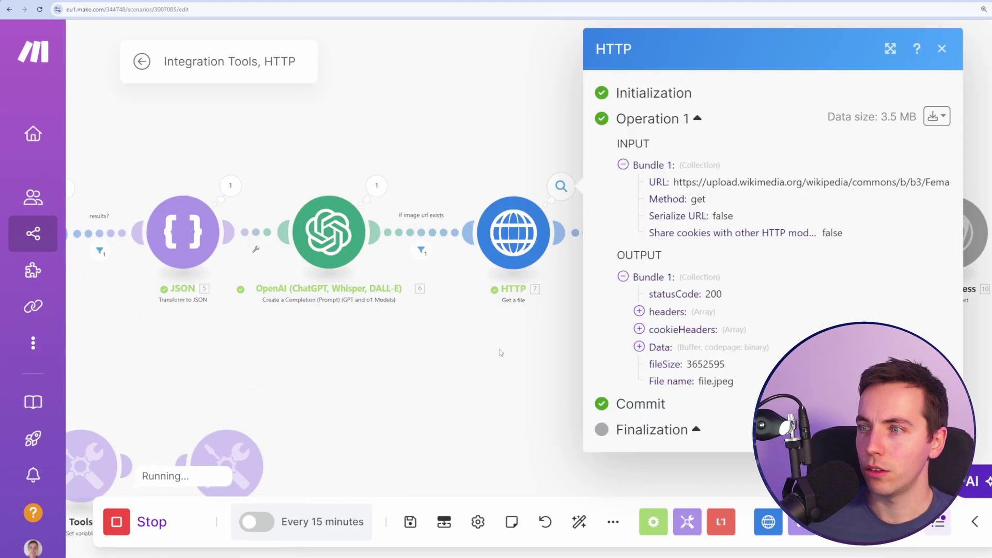
left_click_drag(499, 353, 340, 360)
scroll(459, 333, "up", 3)
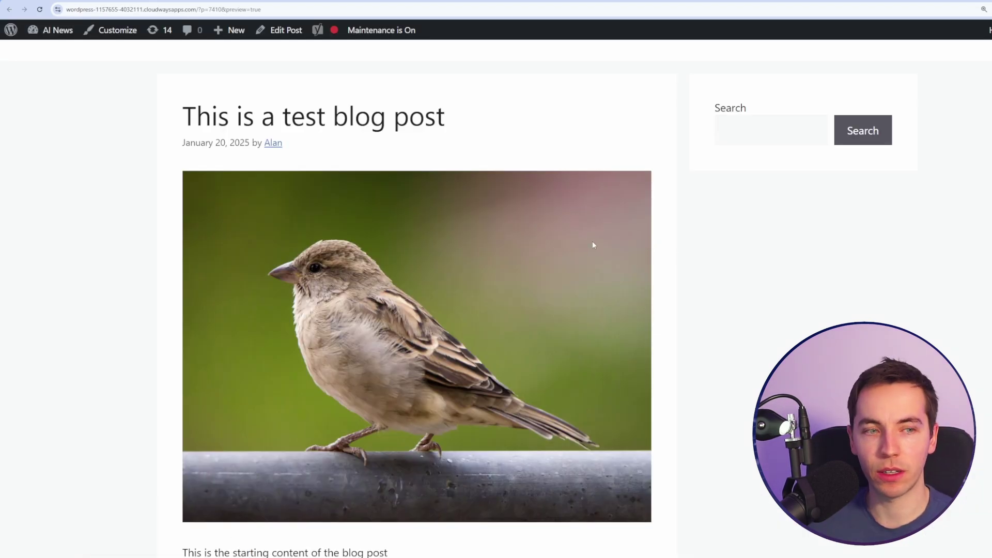
Step: Examine the test blog post's preview, checking the featured image, starting paragraph, inline image and both image credit lines
scroll(247, 348, "down", 4)
left_click_drag(182, 341, 327, 340)
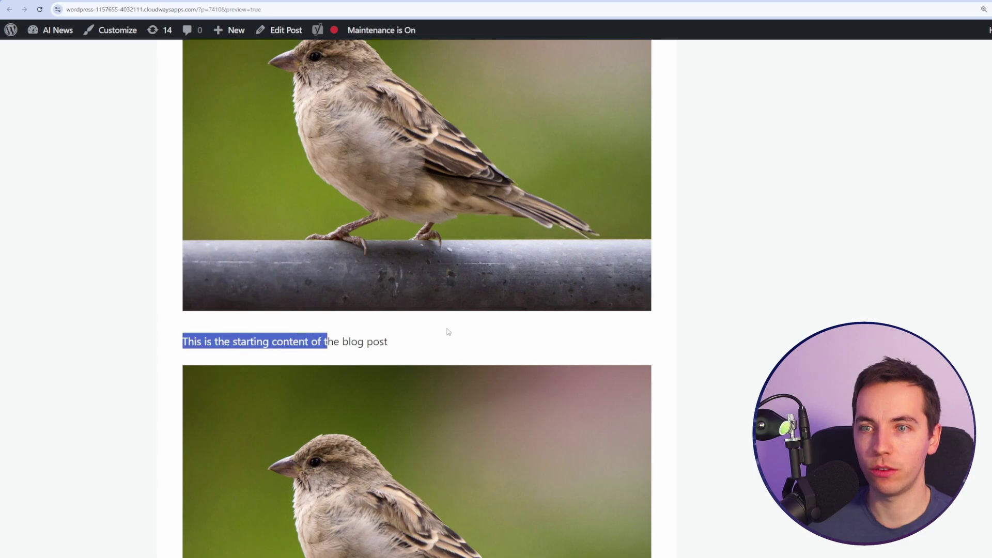
scroll(424, 305, "down", 1)
scroll(423, 305, "down", 2)
left_click(393, 215)
scroll(393, 215, "down", 2)
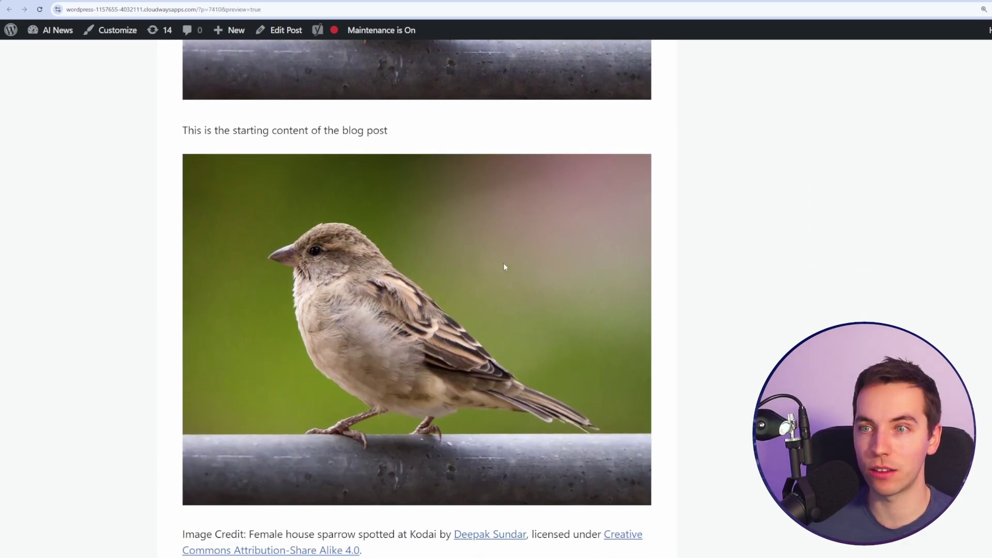
scroll(307, 251, "down", 3)
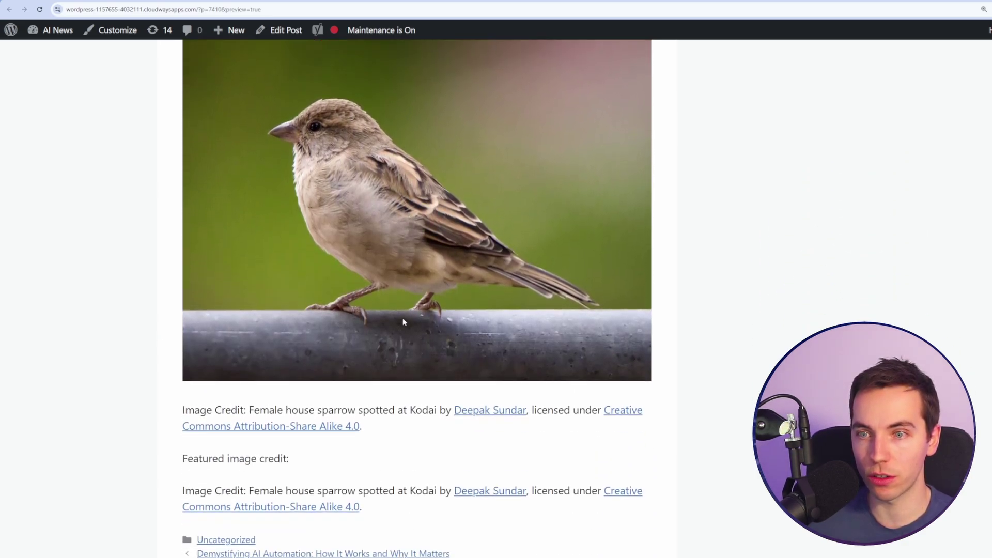
scroll(401, 317, "up", 2)
left_click(496, 525)
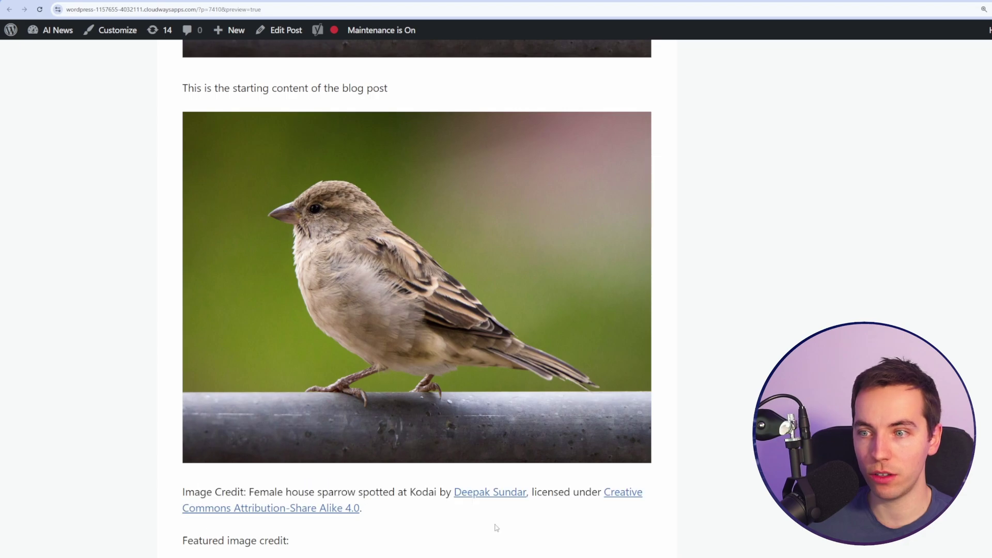
scroll(461, 297, "down", 1)
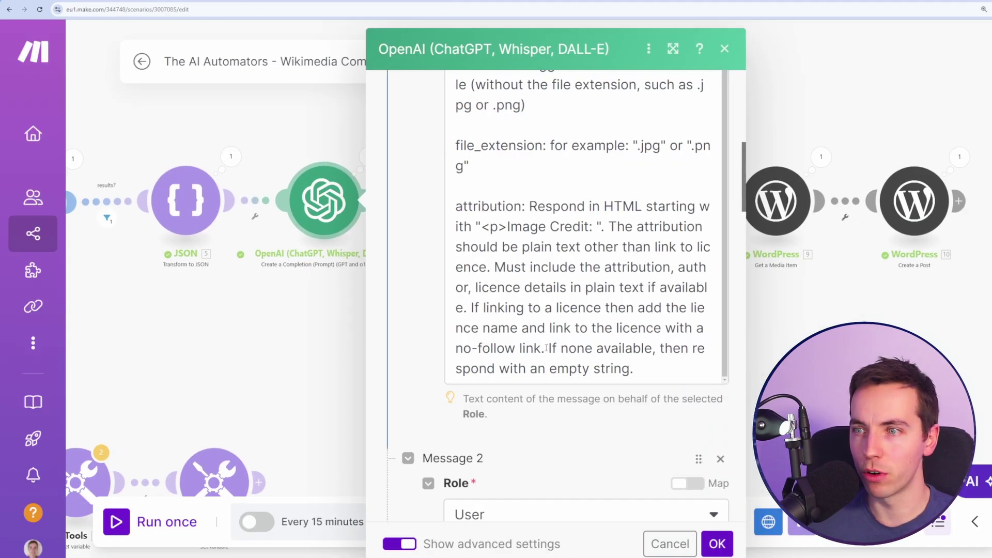
Step: Replace "no-follow" with "<a>" in the attribution instruction of the OpenAI module's first message
left_click(517, 347)
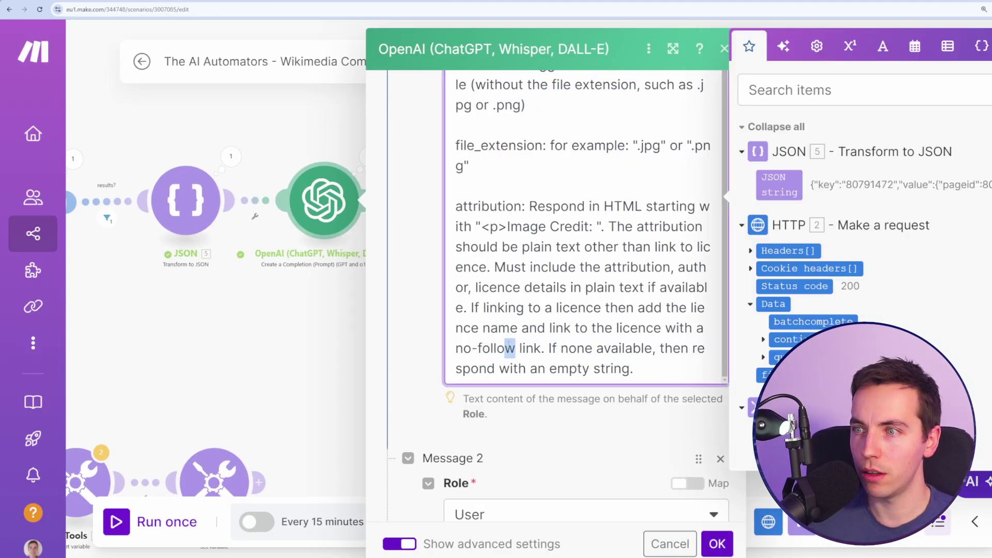
left_click_drag(517, 347, 456, 347)
key("BackSpace")
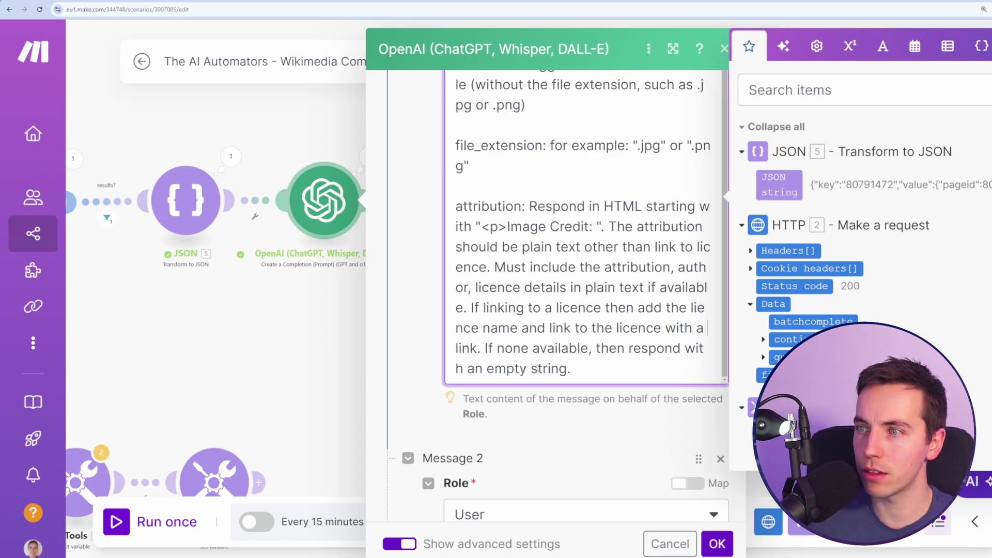
type("<a>")
Step: Add "You must include a rel="nofollow" attribute to the link." after "<a> link." in the attribution instruction
key("Right")
key("Right")
key("Right")
key("Right")
key("Right")
type(". You must incl")
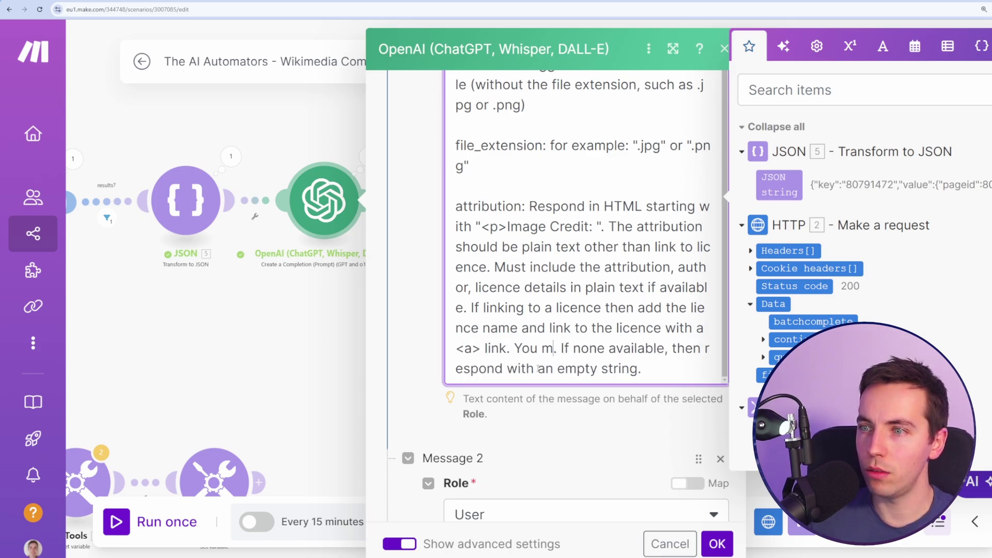
type("ude a rel=\"nofollow\" tag")
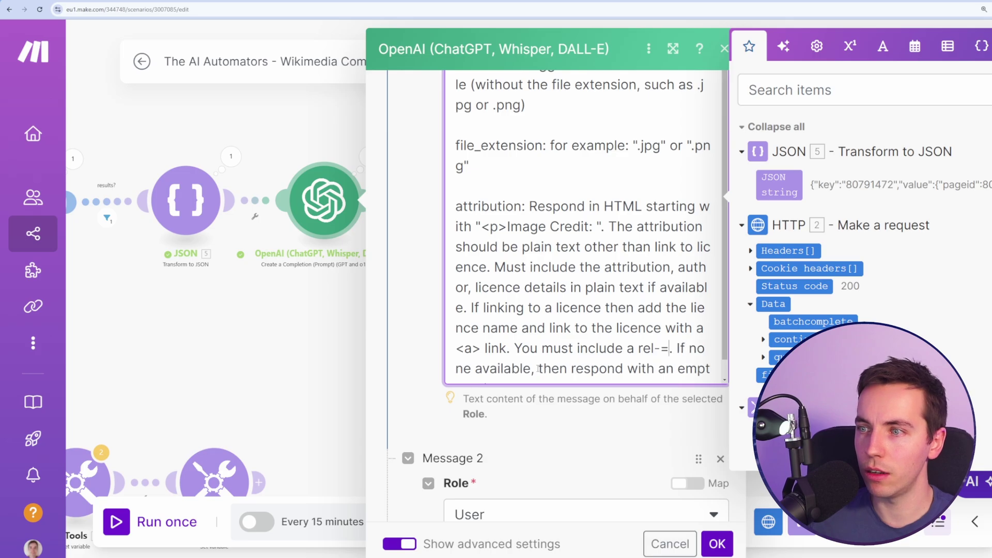
key("BackSpace")
key("BackSpace")
key("BackSpace")
key("BackSpace")
type("attribute to the link")
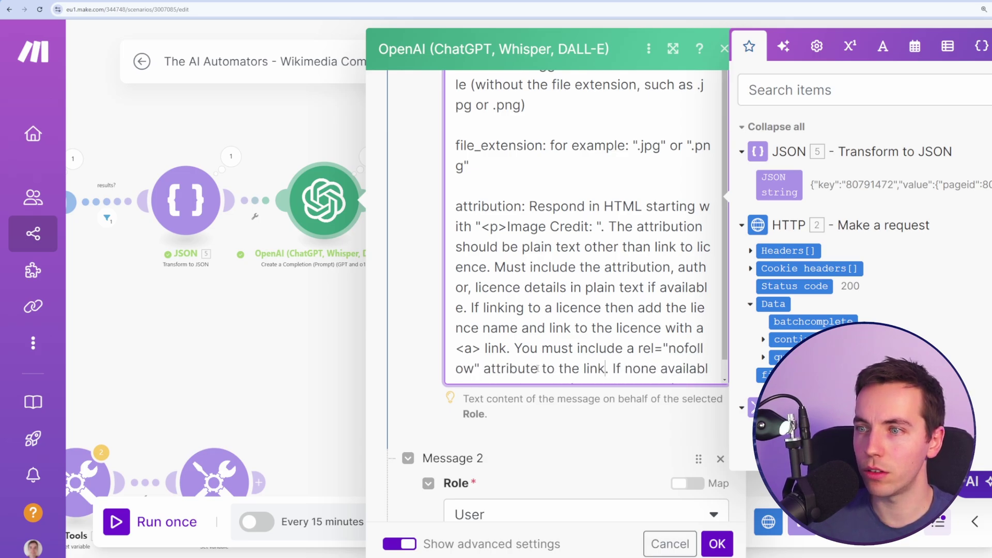
Step: Save the OpenAI prompt change together with the scenario and run the scenario once again
left_click(717, 543)
left_click(410, 521)
scroll(420, 382, "down", 3)
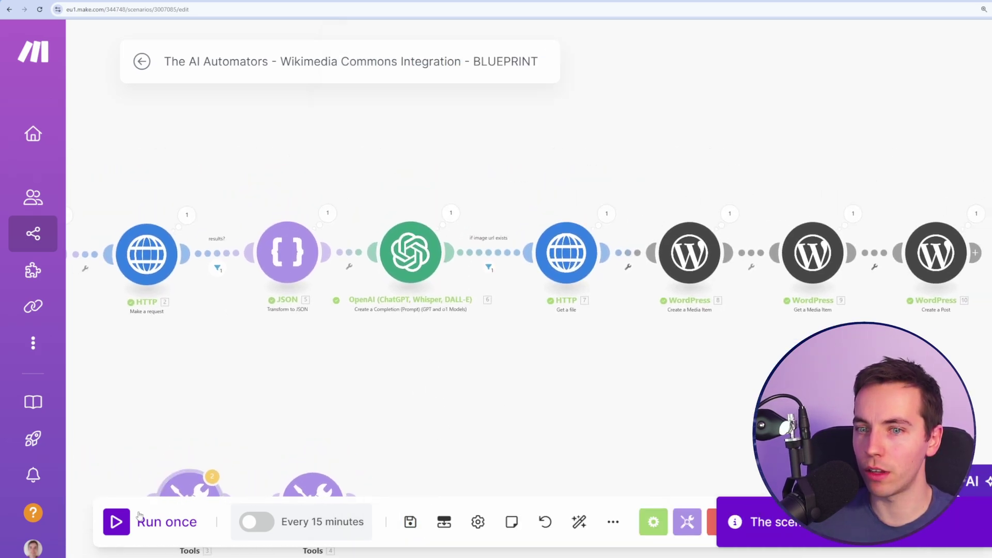
left_click(138, 522)
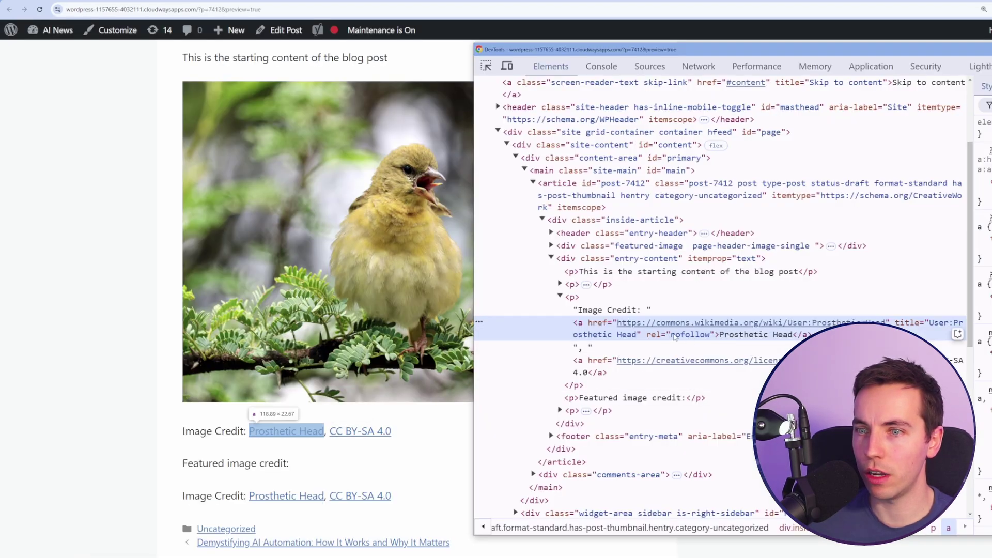
Step: Close the link inspection and check the image credit line below the inline image in the new post's preview
left_click(420, 434)
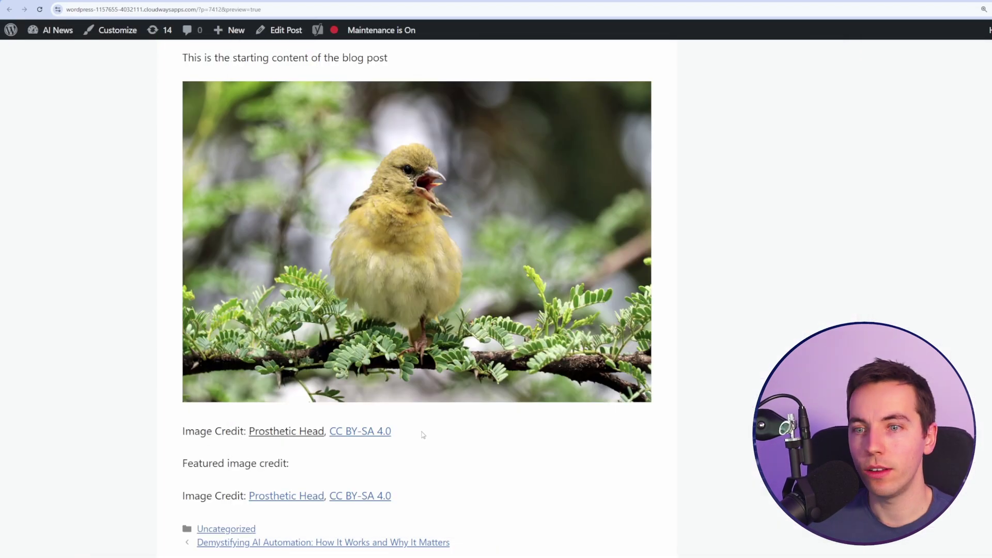
left_click_drag(420, 433, 192, 419)
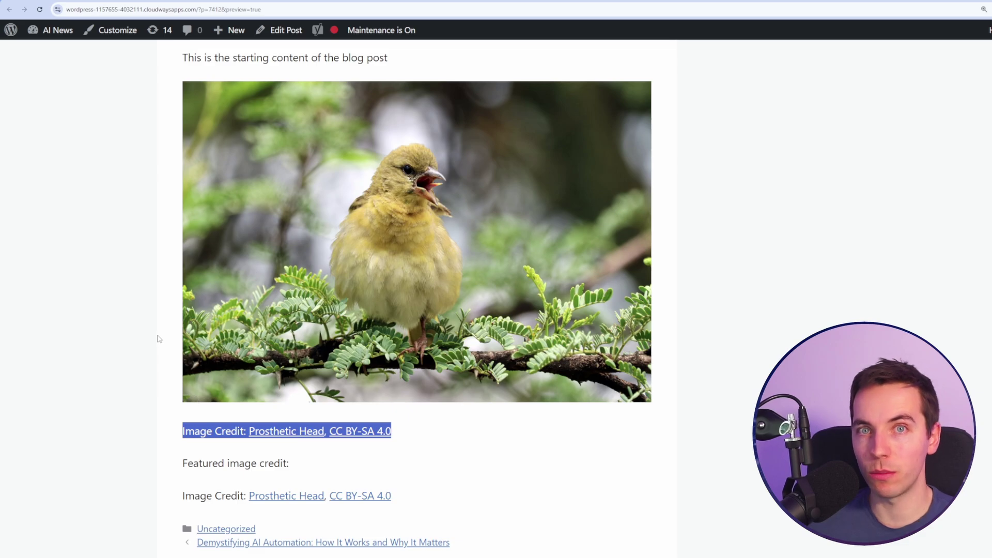
left_click(155, 311)
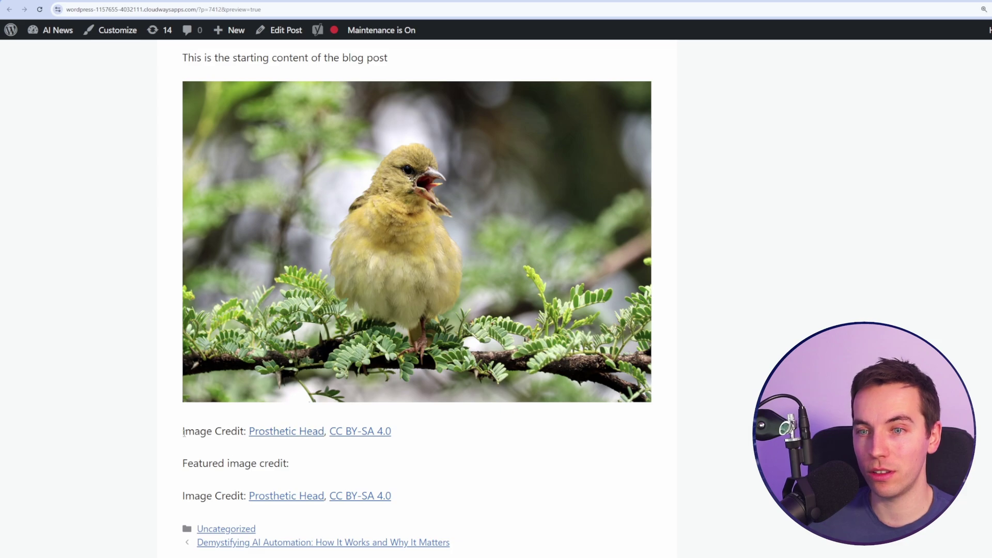
left_click_drag(182, 431, 238, 433)
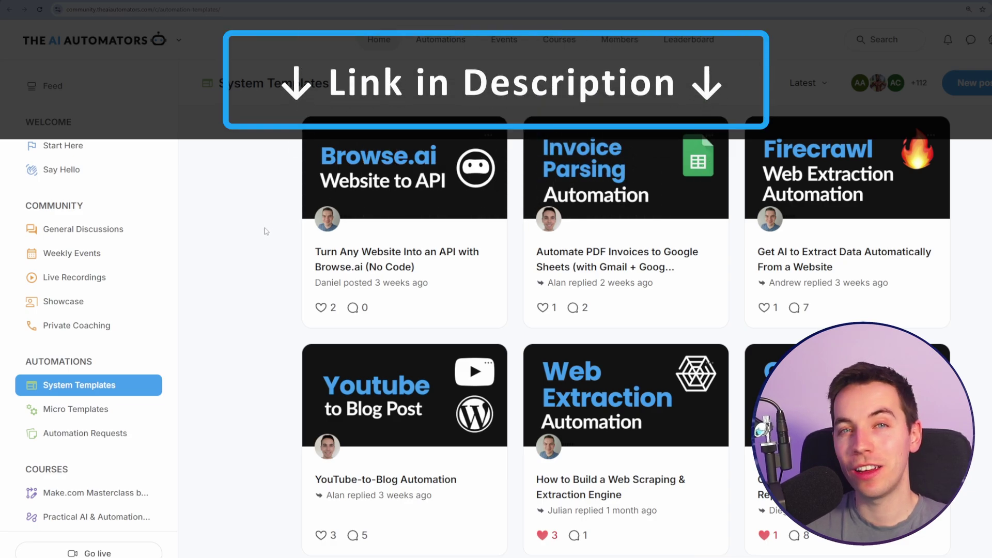
Step: Browse the System Templates, Micro Templates and Live Recordings sections of The AI Automators community
scroll(272, 233, "down", 6)
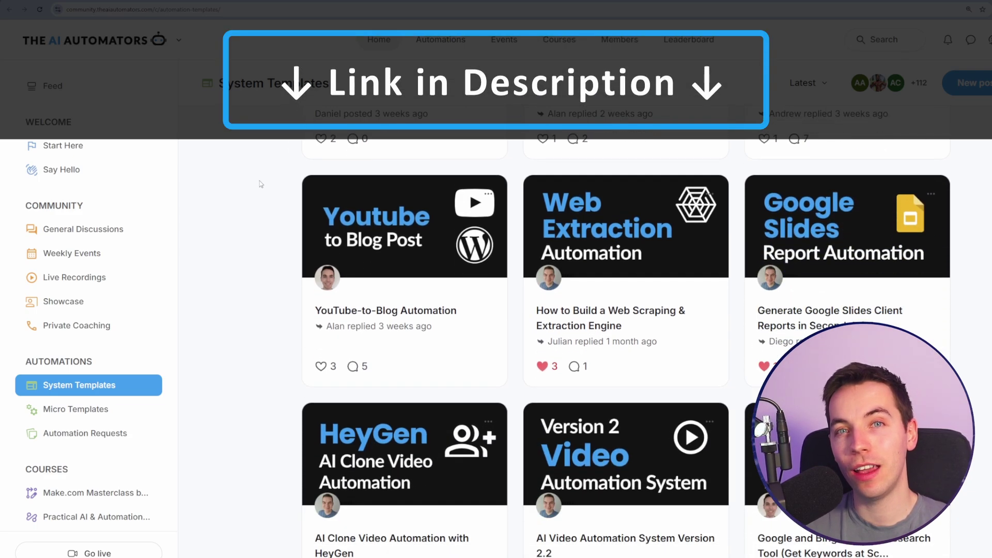
scroll(302, 158, "up", 4)
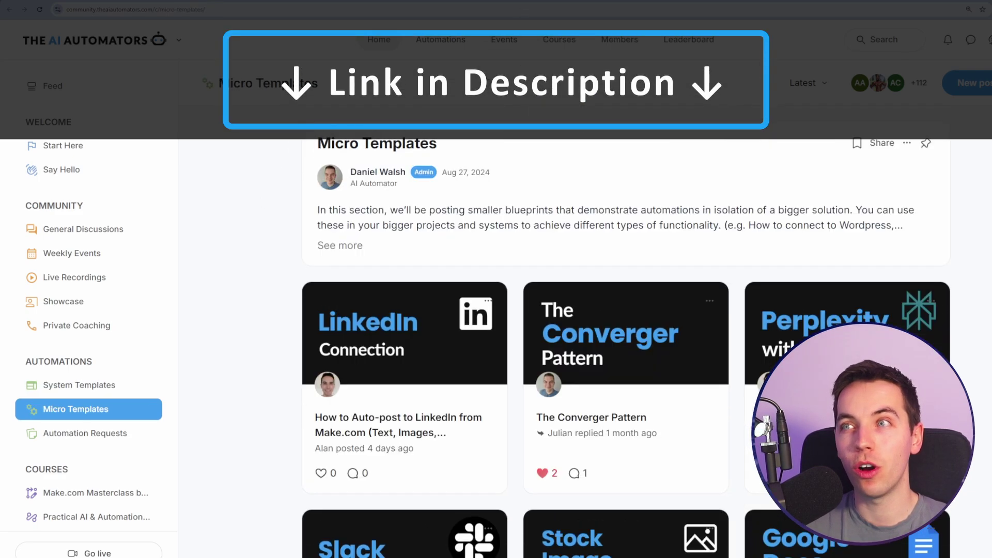
scroll(319, 200, "down", 2)
scroll(319, 200, "down", 3)
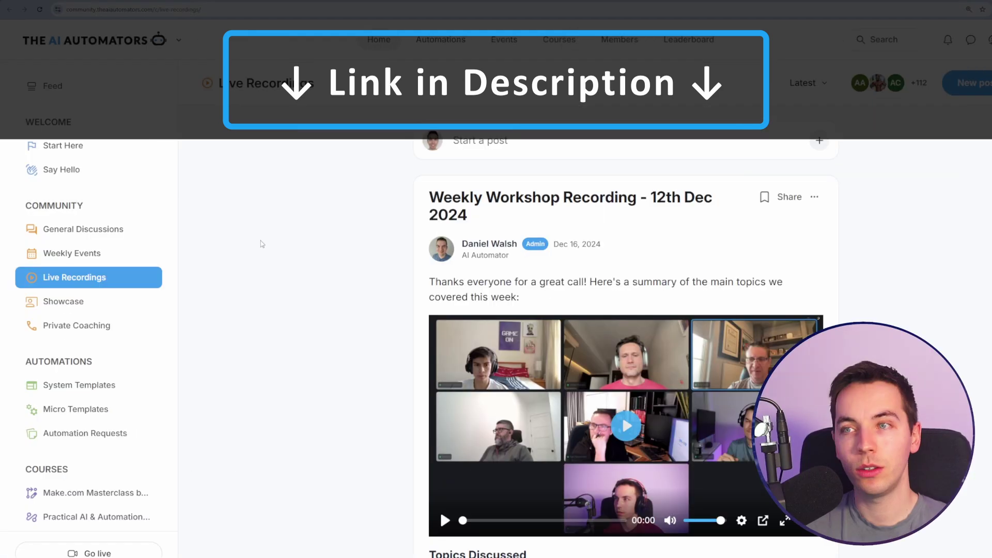
scroll(262, 244, "down", 12)
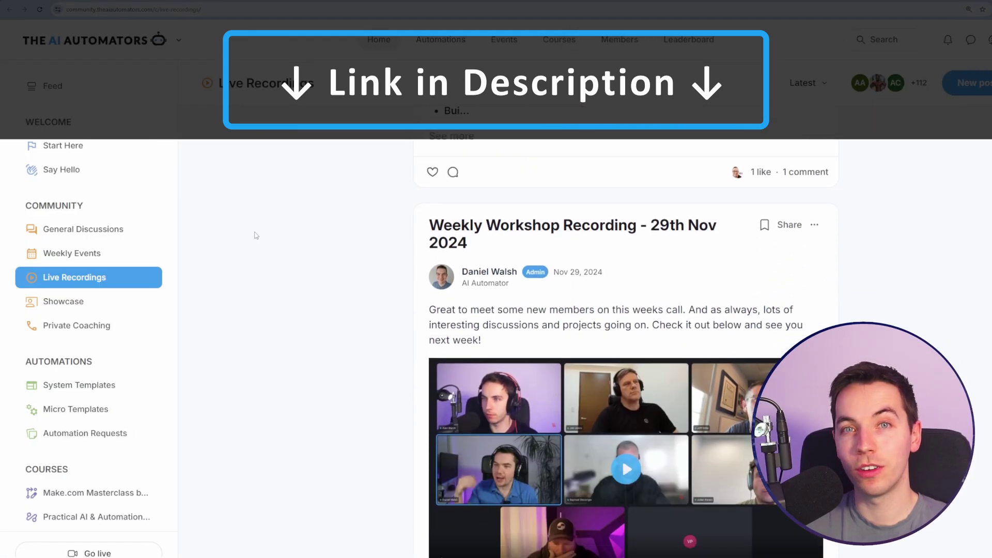